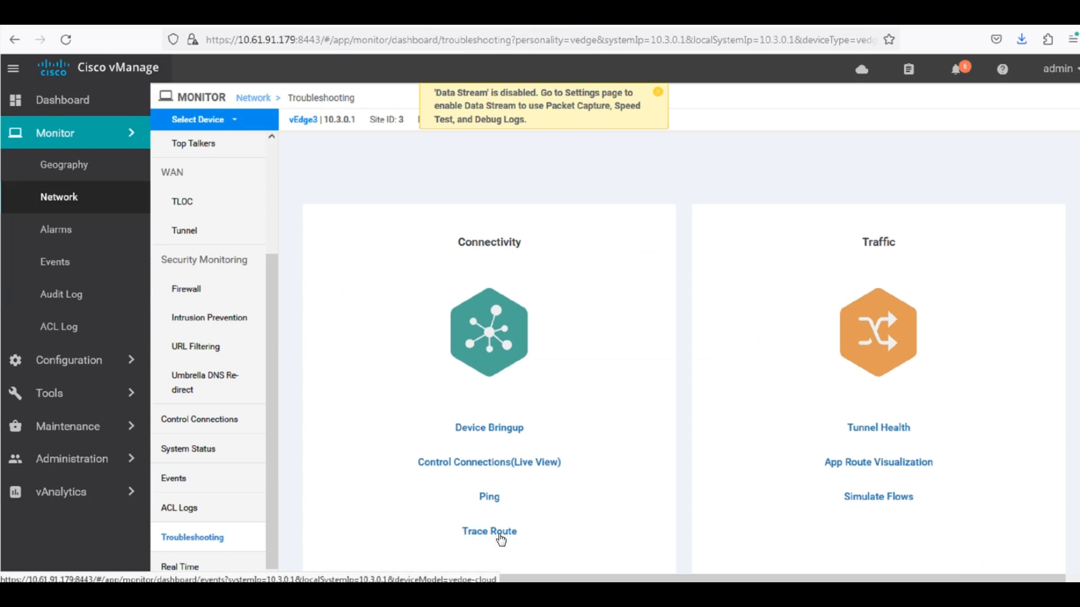
Run a traceroute from vEdge3 to 8.8.8.8 in VPN 100, using ge0/2 as the source interface
{"action": "left_click", "coordinate": [499, 533]}
{"action": "left_click", "coordinate": [261, 170]}
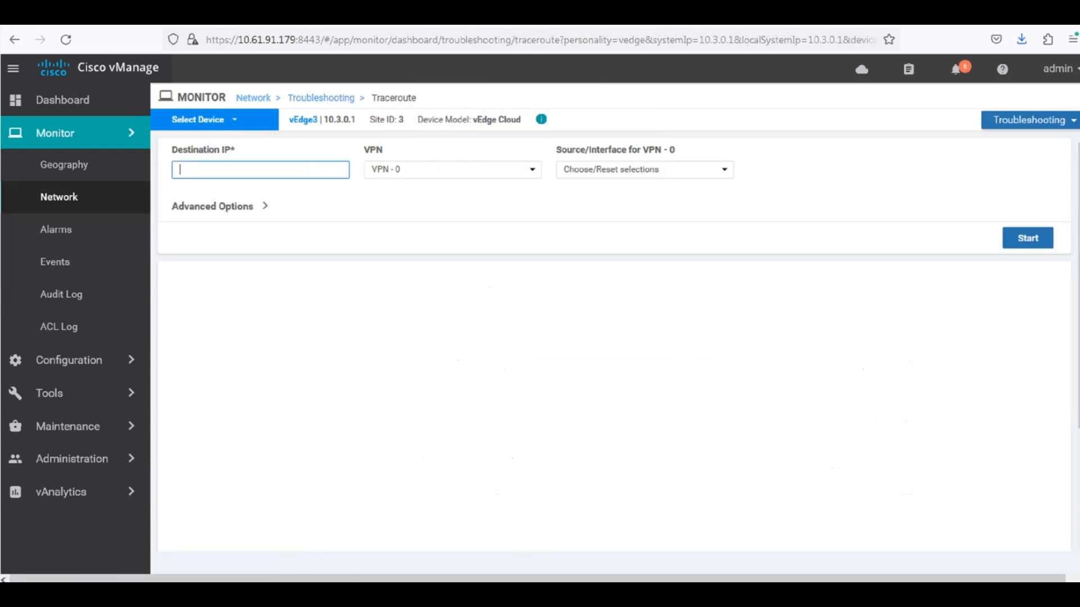
{"action": "type", "text": "8.8.8.8"}
{"action": "left_click", "coordinate": [471, 167]}
{"action": "left_click", "coordinate": [422, 219]}
{"action": "left_click", "coordinate": [639, 170]}
{"action": "left_click", "coordinate": [627, 202]}
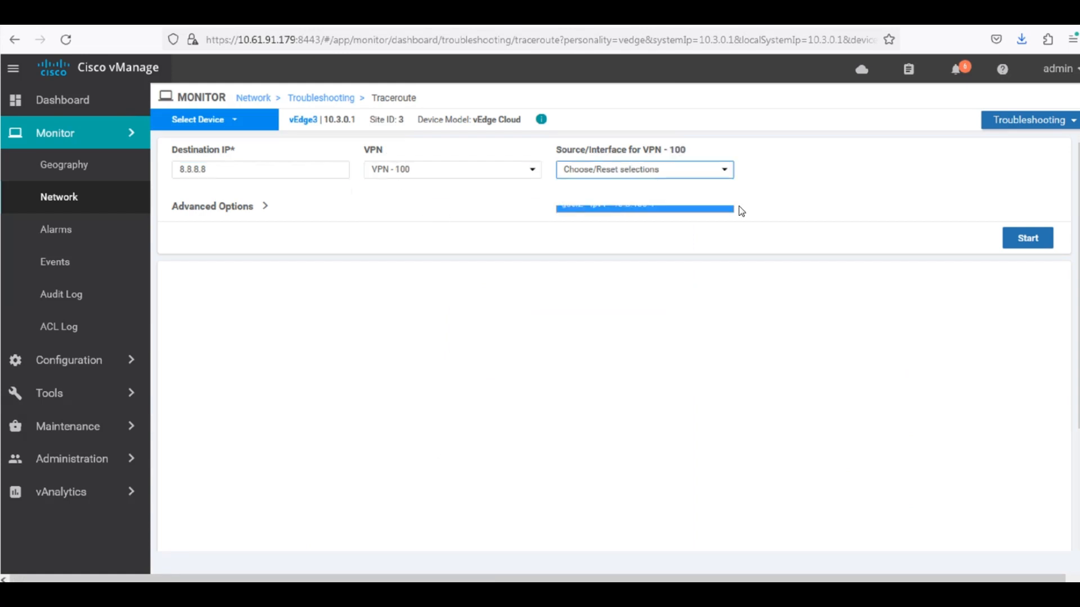
{"action": "left_click", "coordinate": [1029, 238]}
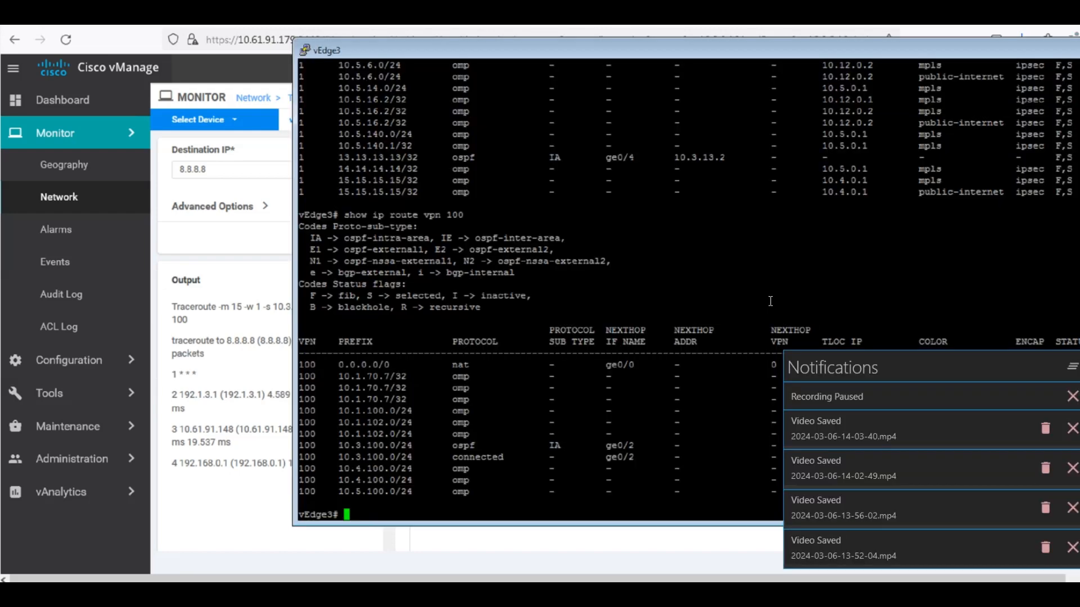
Examine the VPN 100 and VPN 1 routing tables in the vEdge3 terminal output
{"action": "left_click_drag", "start_coordinate": [464, 214], "coordinate": [300, 215]}
{"action": "left_click", "coordinate": [454, 219]}
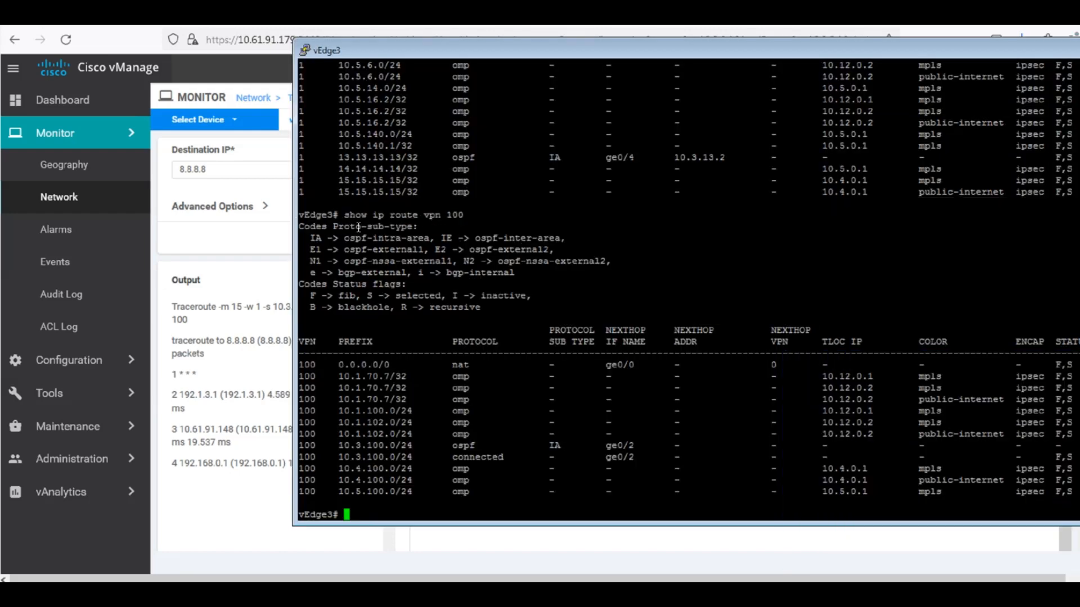
{"action": "left_click_drag", "start_coordinate": [362, 230], "coordinate": [462, 411]}
{"action": "left_click", "coordinate": [636, 488]}
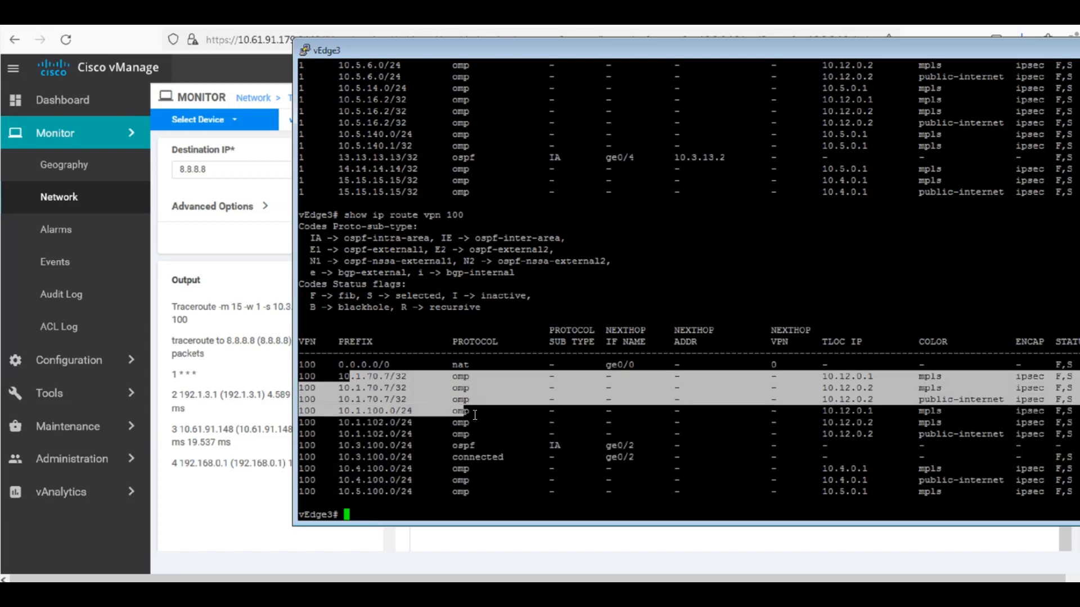
{"action": "left_click", "coordinate": [482, 405]}
{"action": "scroll", "coordinate": [473, 393], "scroll_direction": "up", "scroll_amount": 2}
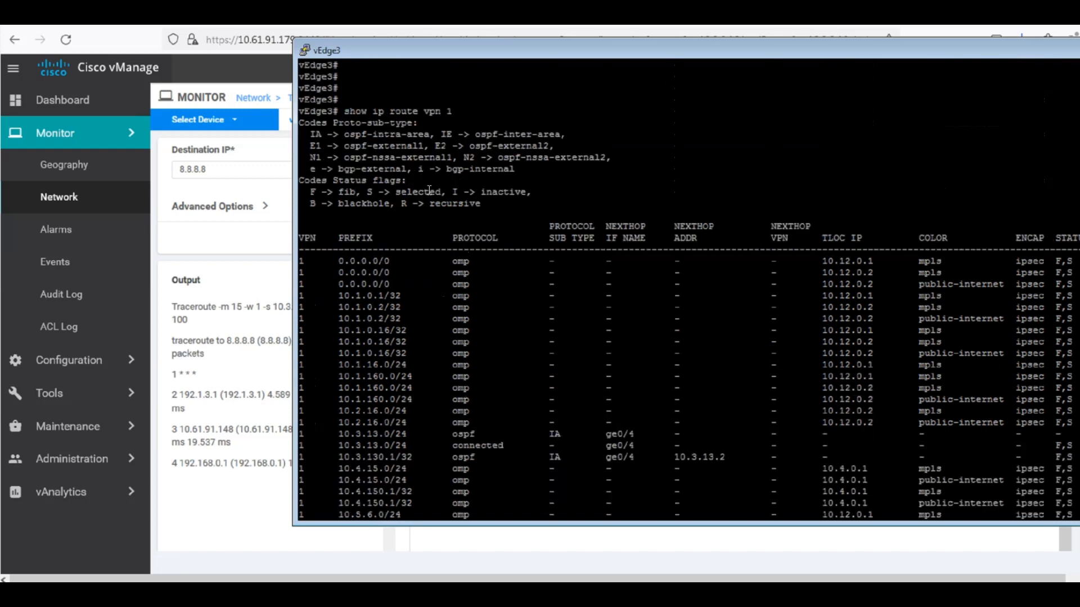
{"action": "left_click_drag", "start_coordinate": [308, 111], "coordinate": [568, 416]}
{"action": "left_click", "coordinate": [566, 383]}
{"action": "scroll", "coordinate": [563, 380], "scroll_direction": "down", "scroll_amount": 7}
{"action": "scroll", "coordinate": [525, 326], "scroll_direction": "up", "scroll_amount": 10}
{"action": "scroll", "coordinate": [511, 330], "scroll_direction": "down", "scroll_amount": 3}
Return to Cisco vManage and start adding a new centralized policy
{"action": "left_click", "coordinate": [69, 360]}
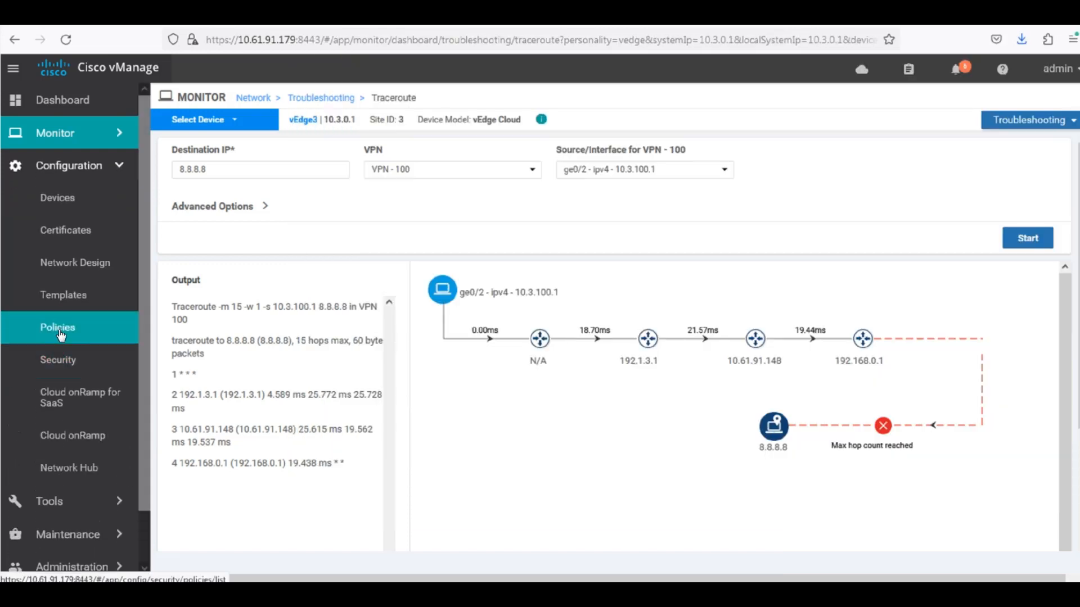
{"action": "left_click", "coordinate": [62, 328]}
{"action": "left_click", "coordinate": [622, 437]}
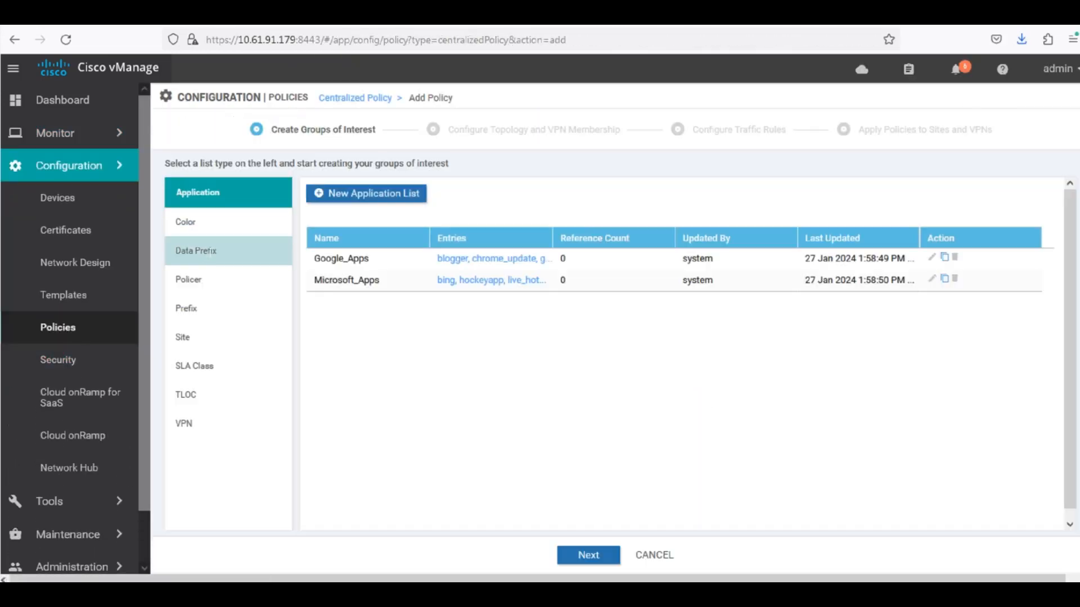
Review the BR and DC site lists, including the DC entries, and the GUEST and CORPORATE VPN lists
{"action": "left_click", "coordinate": [190, 336]}
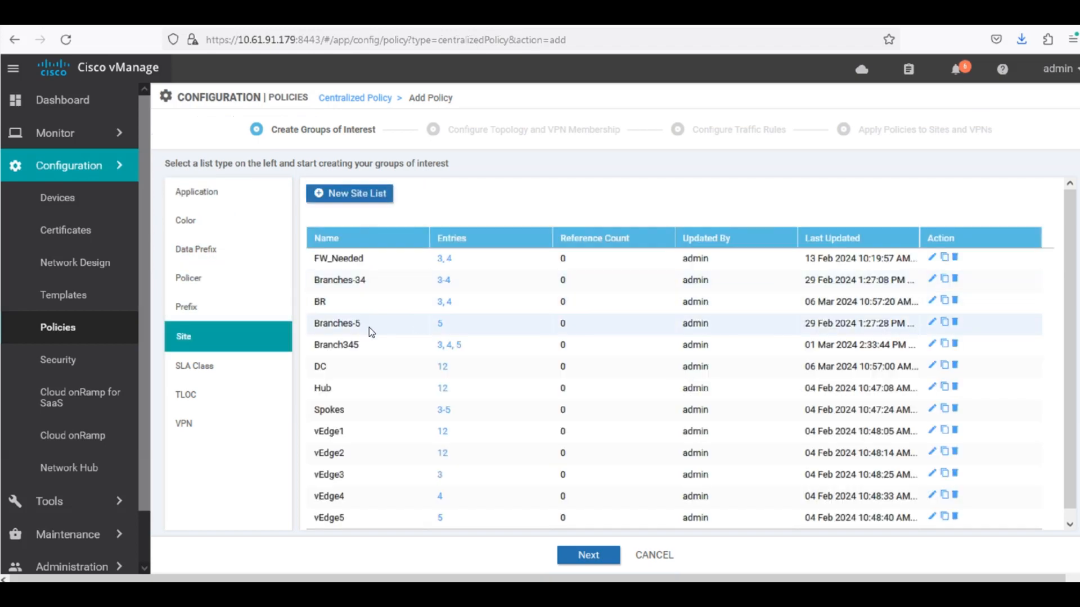
{"action": "left_click", "coordinate": [348, 306]}
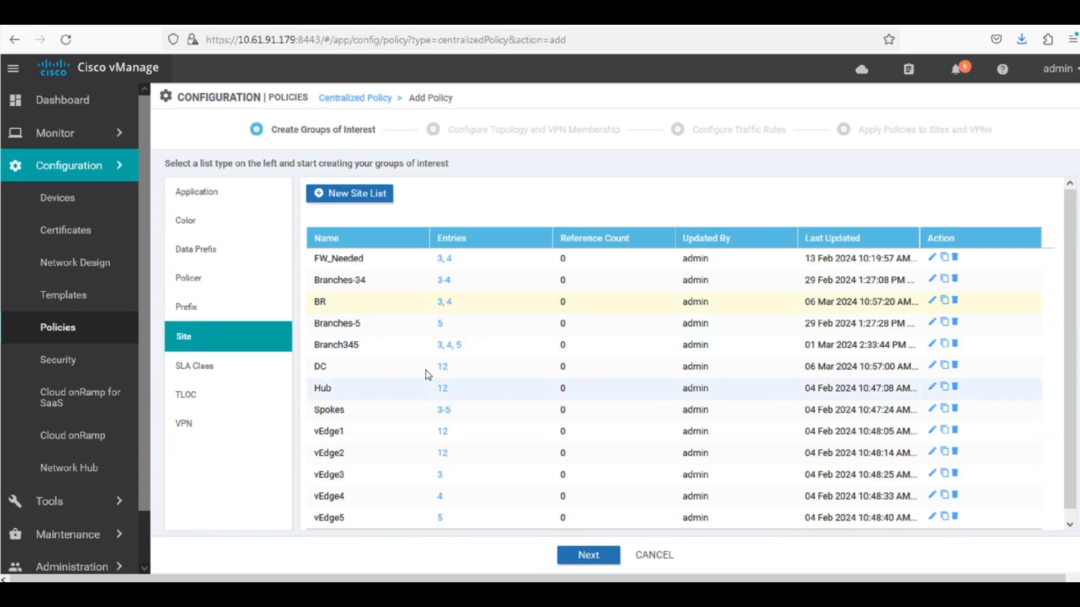
{"action": "double_click", "coordinate": [312, 369]}
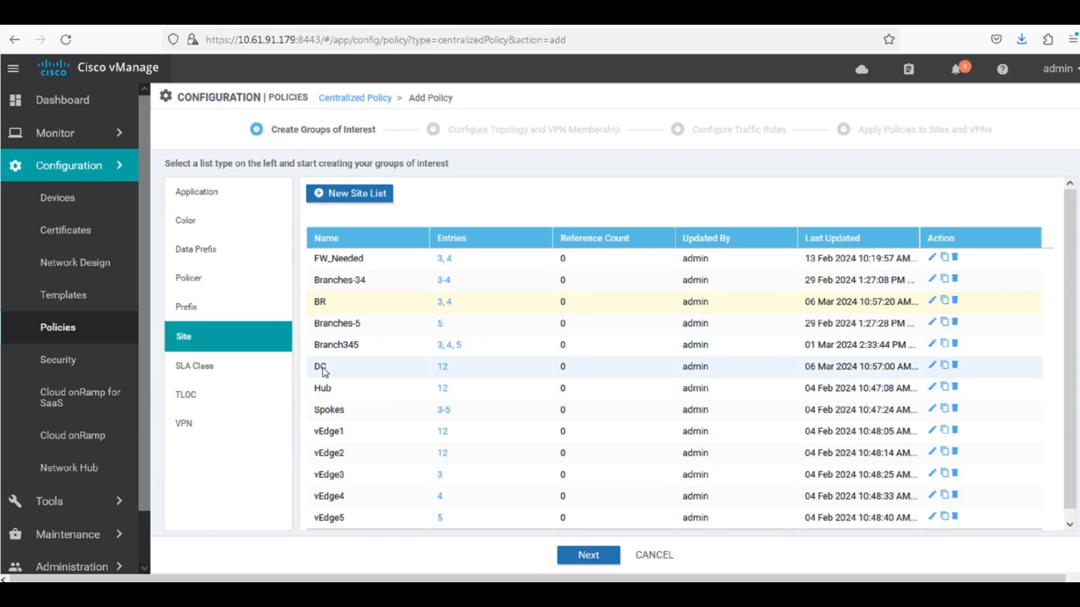
{"action": "left_click", "coordinate": [443, 367]}
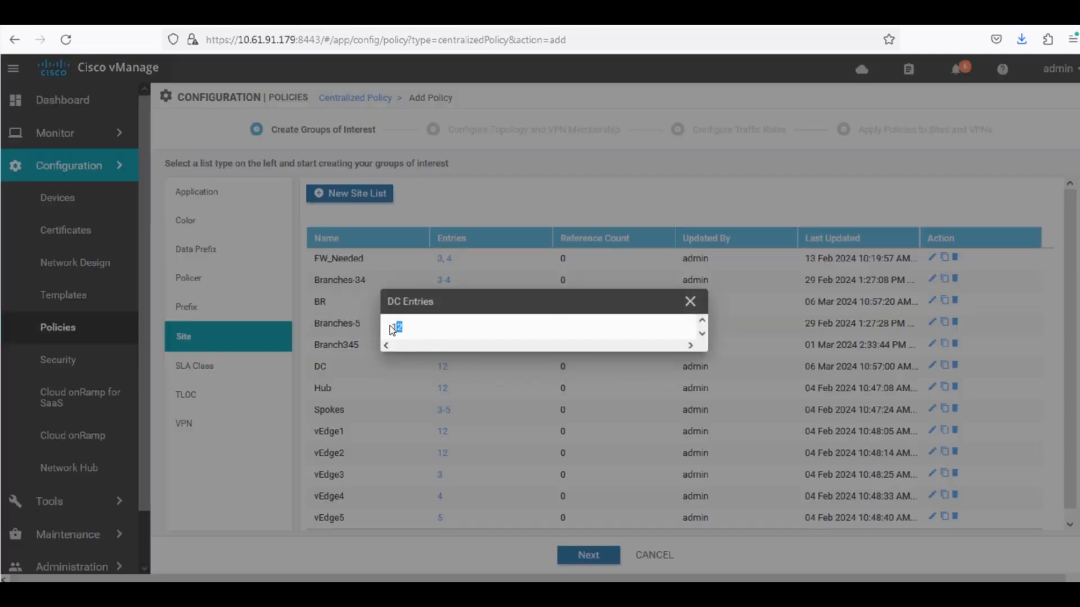
{"action": "left_click", "coordinate": [690, 301]}
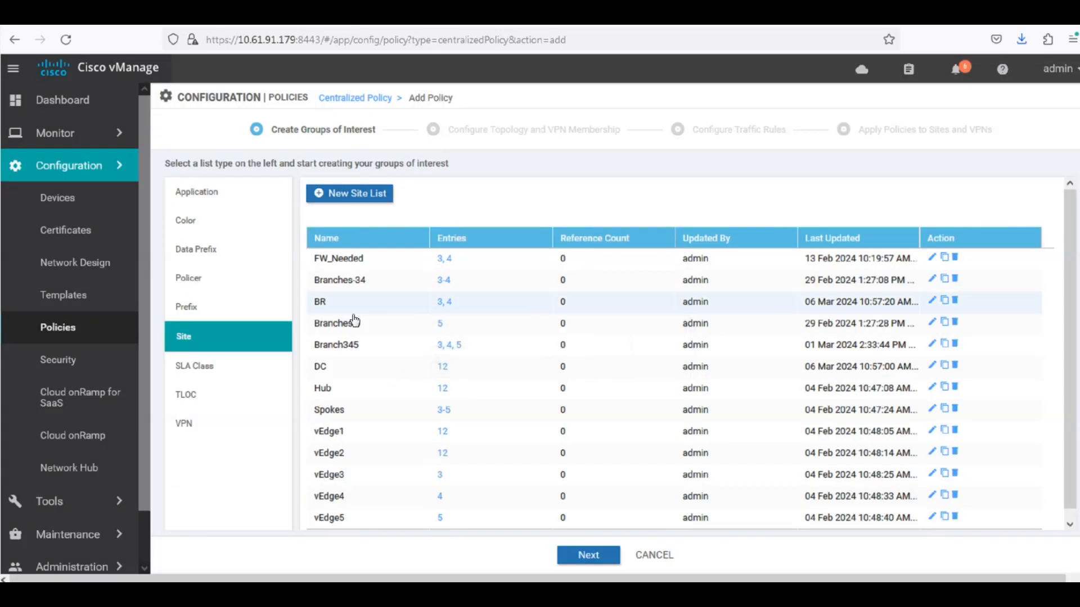
{"action": "left_click", "coordinate": [253, 423]}
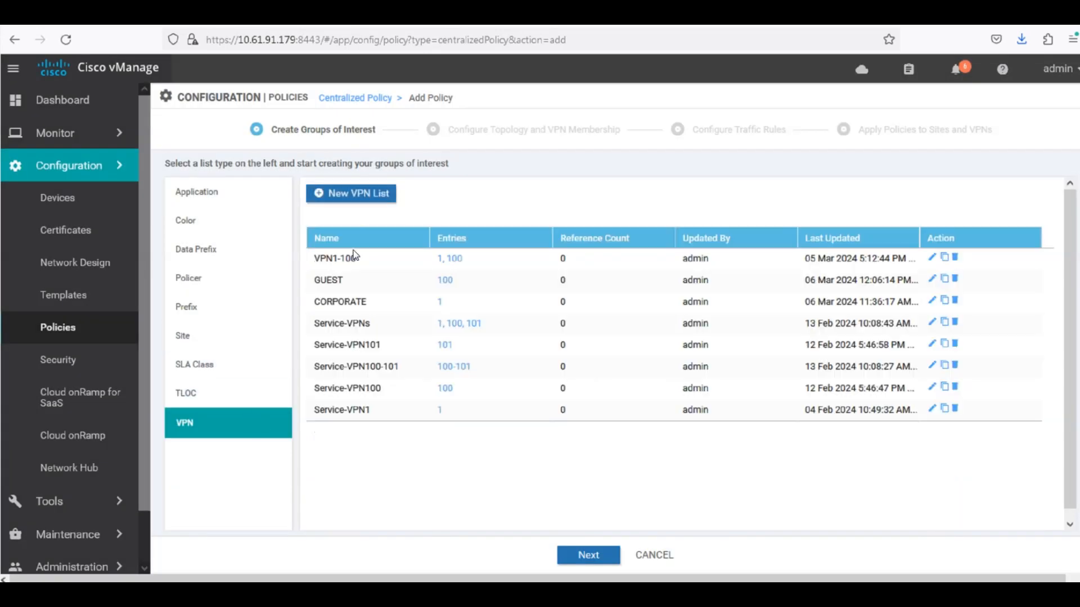
{"action": "double_click", "coordinate": [321, 280]}
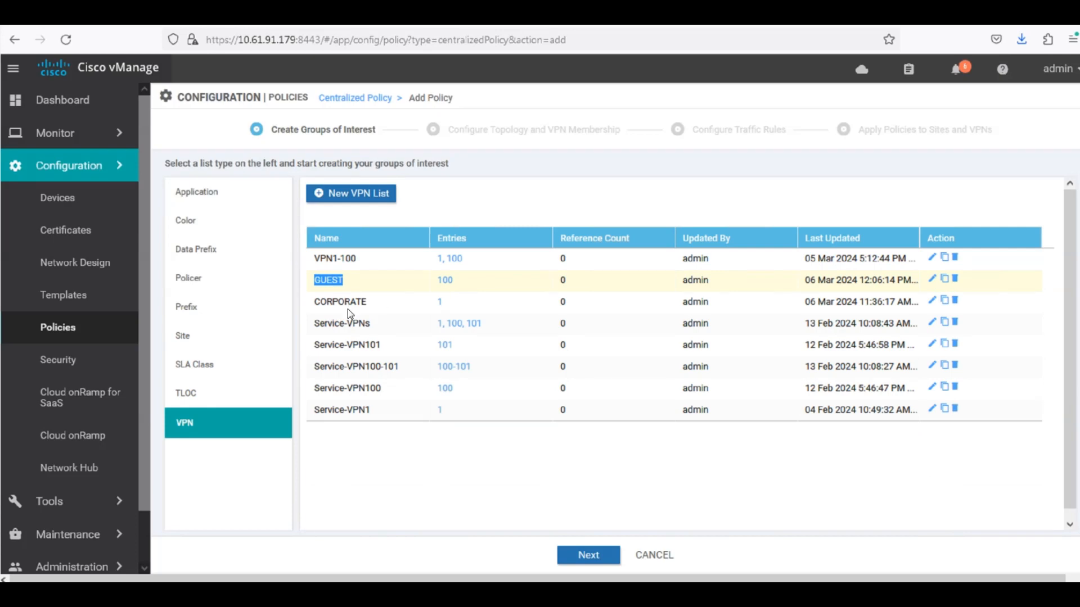
{"action": "double_click", "coordinate": [331, 303]}
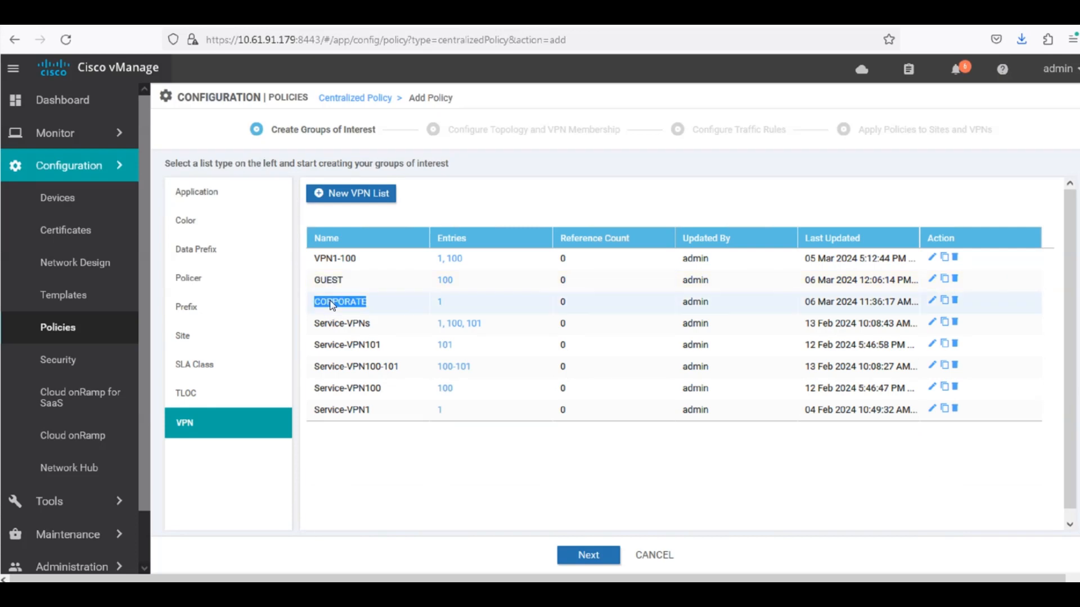
{"action": "left_click", "coordinate": [400, 300]}
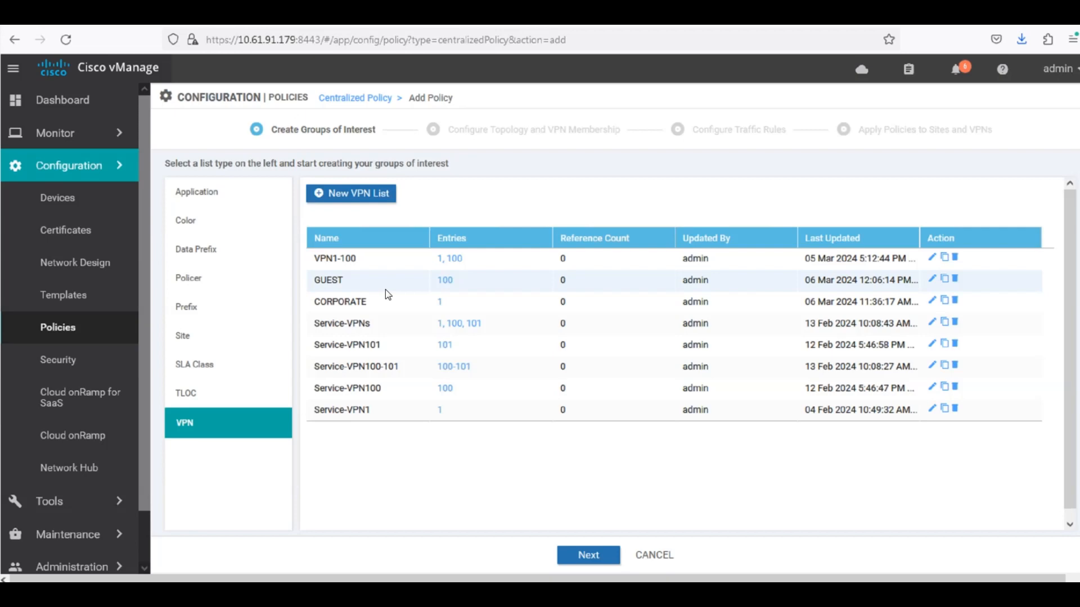
Proceed to the topology stage and add a Custom Control (Route & TLOC) topology with a TLOC sequence
{"action": "left_click", "coordinate": [585, 554]}
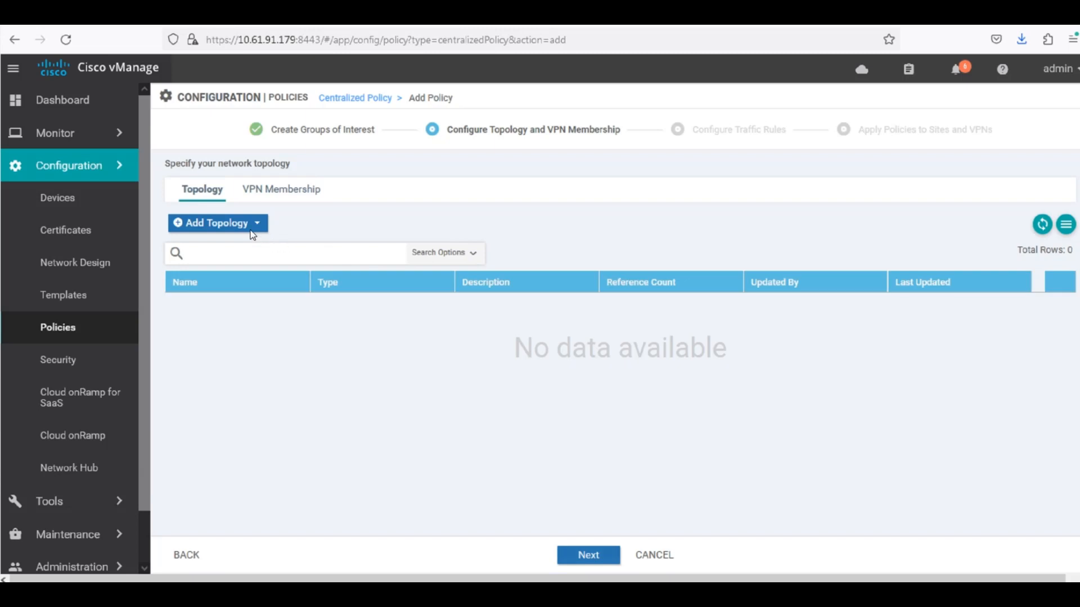
{"action": "left_click", "coordinate": [250, 226]}
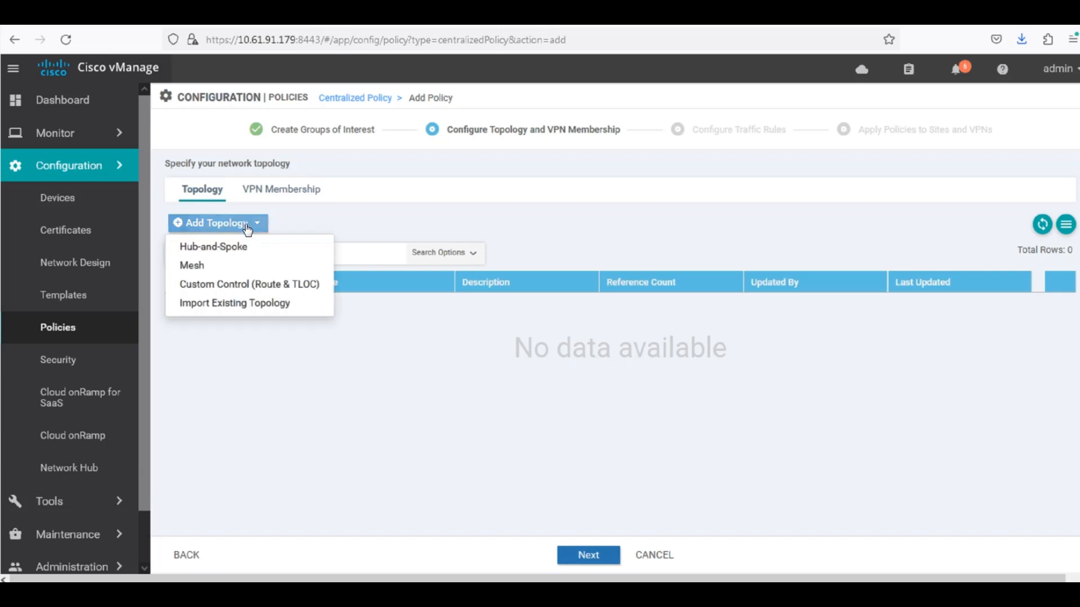
{"action": "left_click", "coordinate": [221, 284]}
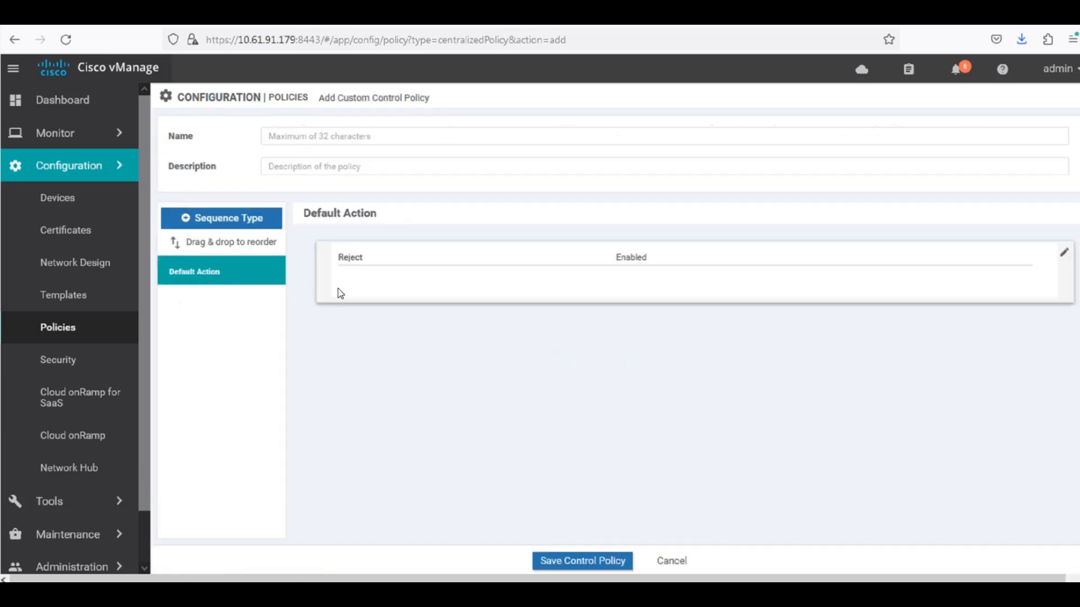
{"action": "left_click", "coordinate": [236, 226]}
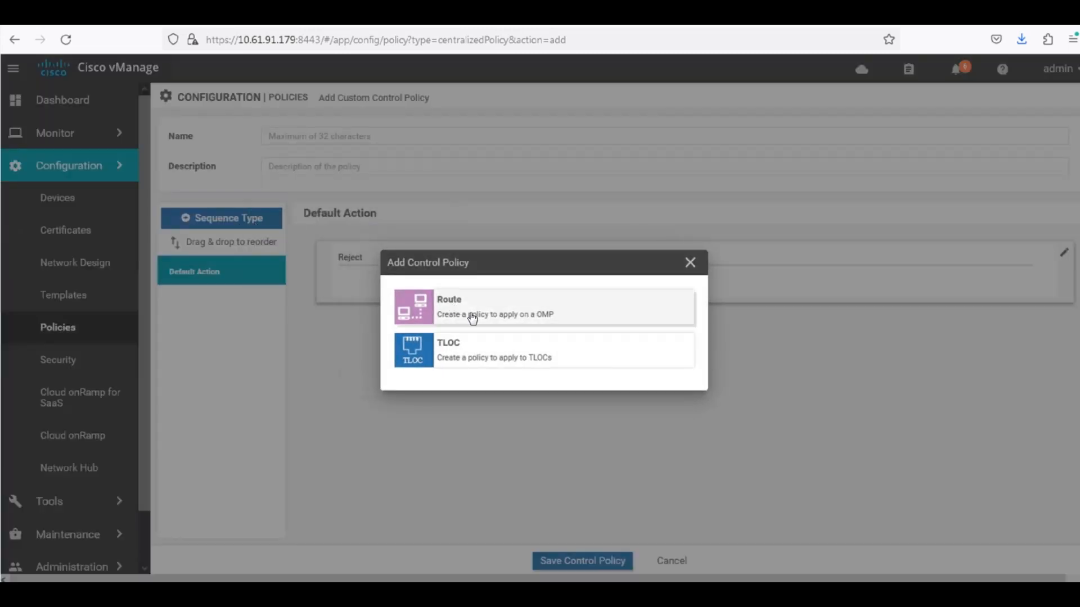
{"action": "left_click", "coordinate": [475, 352]}
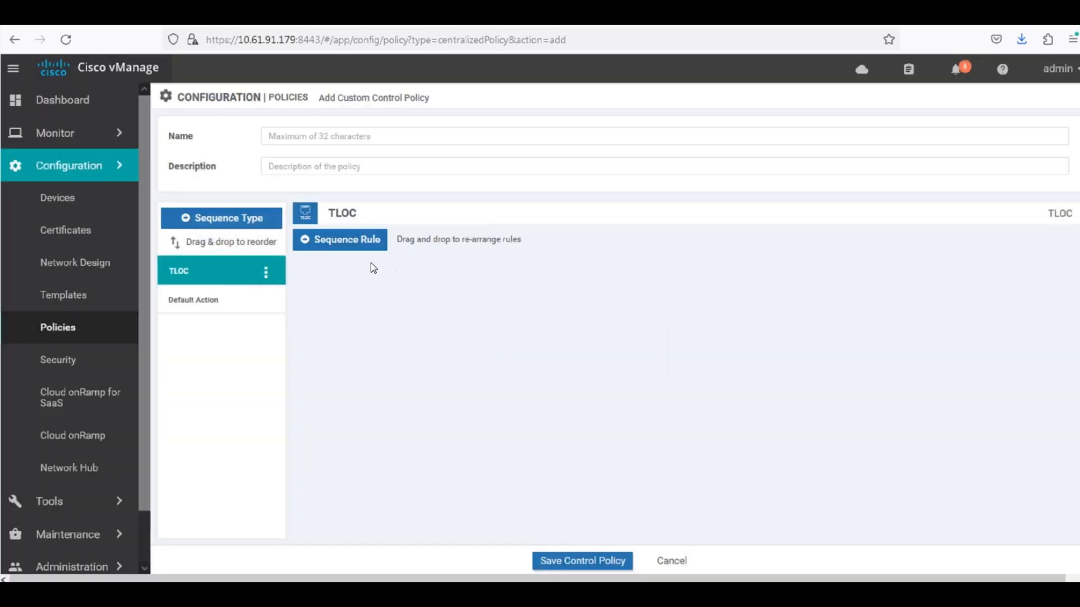
Add a TLOC sequence rule that matches the DC site list with the Accept action, and save it
{"action": "left_click", "coordinate": [345, 242]}
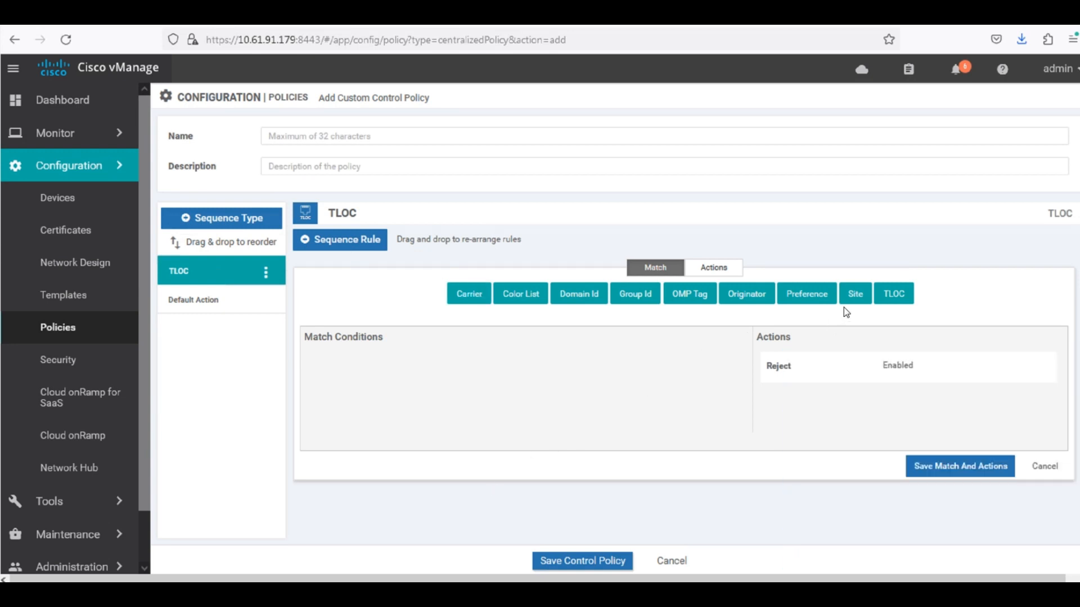
{"action": "left_click", "coordinate": [854, 295]}
{"action": "left_click", "coordinate": [380, 389]}
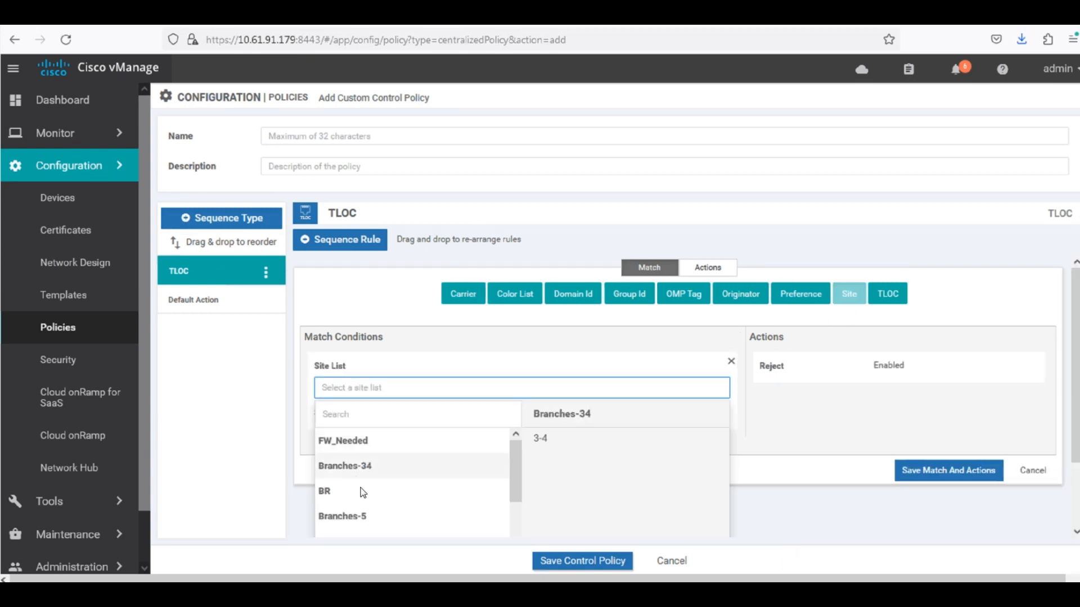
{"action": "scroll", "coordinate": [422, 483], "scroll_direction": "down", "scroll_amount": 2}
{"action": "left_click", "coordinate": [333, 492]}
{"action": "left_click", "coordinate": [707, 268]}
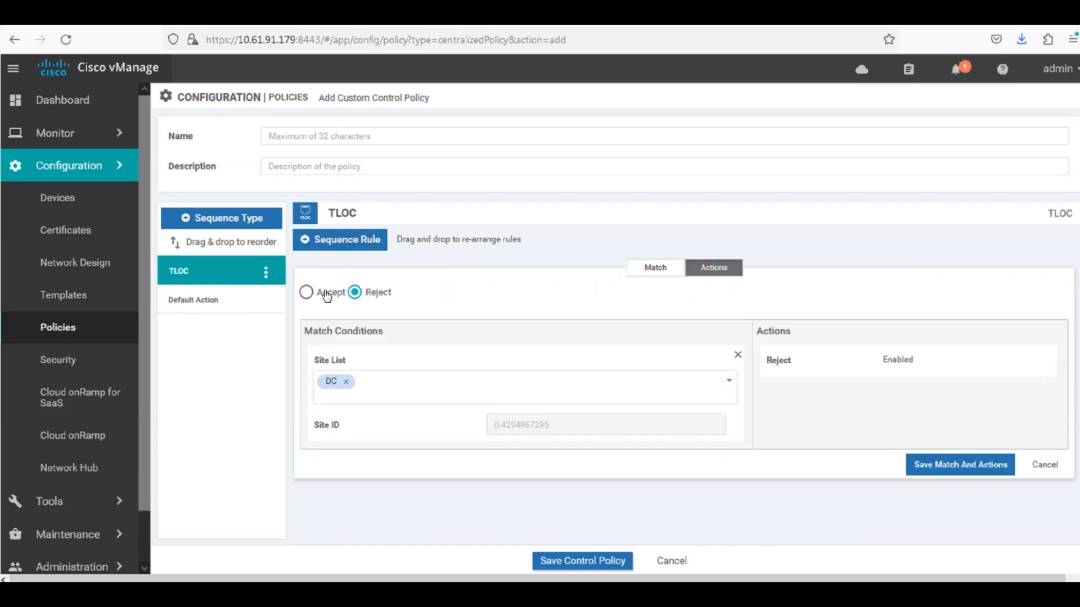
{"action": "left_click", "coordinate": [306, 292]}
{"action": "left_click", "coordinate": [950, 485]}
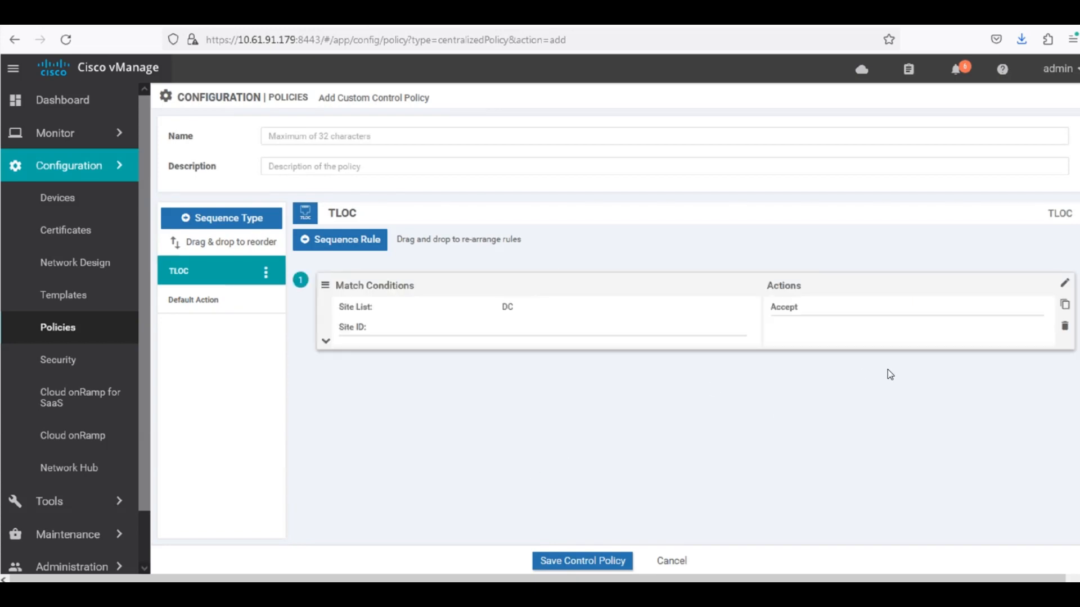
Add a Route sequence with a rule that matches the DC site list with the Accept action, and save the rule
{"action": "left_click", "coordinate": [202, 219]}
{"action": "left_click", "coordinate": [514, 307]}
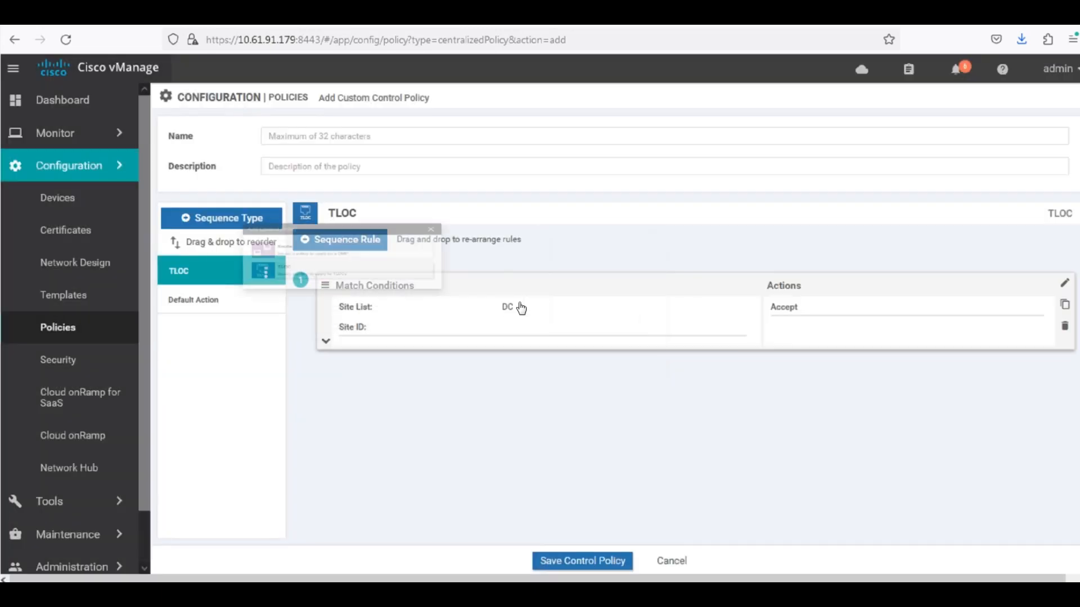
{"action": "left_click", "coordinate": [346, 246]}
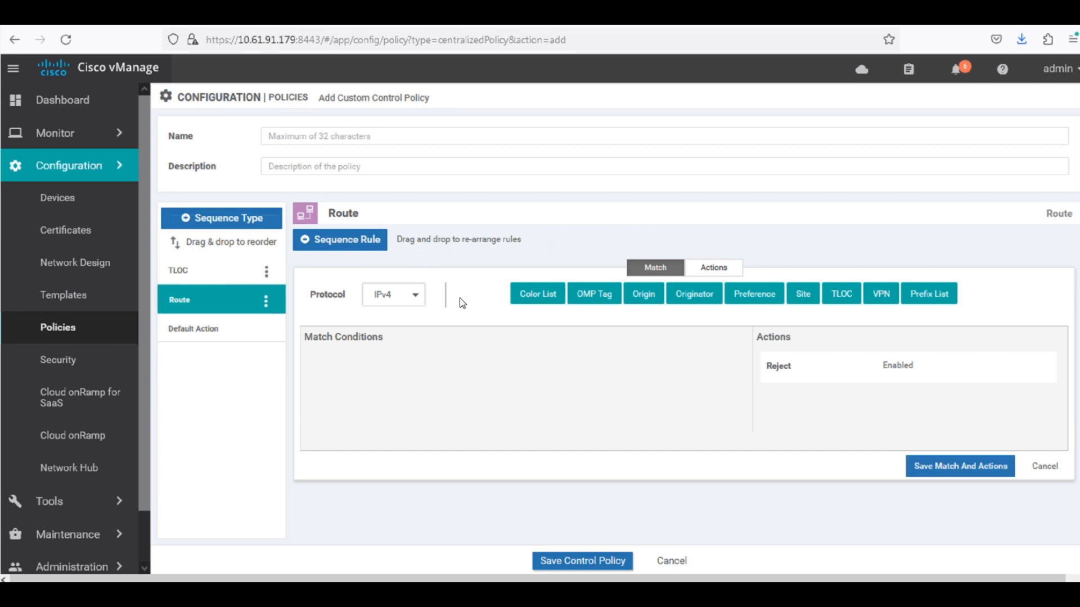
{"action": "left_click", "coordinate": [801, 298]}
{"action": "left_click", "coordinate": [388, 388]}
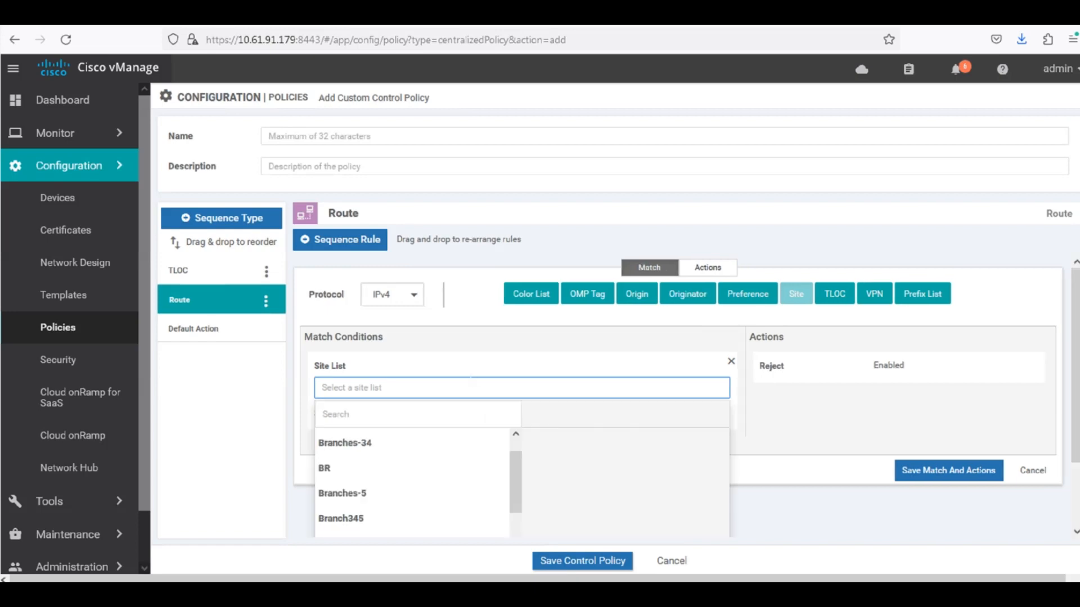
{"action": "scroll", "coordinate": [394, 461], "scroll_direction": "down", "scroll_amount": 3}
{"action": "scroll", "coordinate": [344, 458], "scroll_direction": "up", "scroll_amount": 2}
{"action": "left_click", "coordinate": [345, 480]}
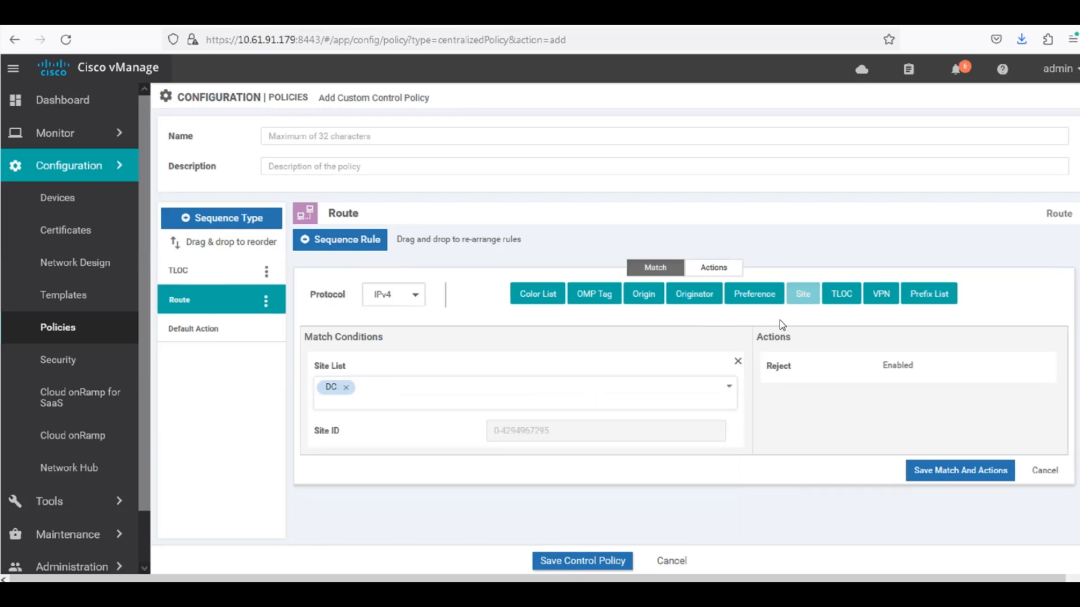
{"action": "left_click", "coordinate": [714, 269]}
{"action": "left_click", "coordinate": [457, 296]}
{"action": "left_click", "coordinate": [942, 488]}
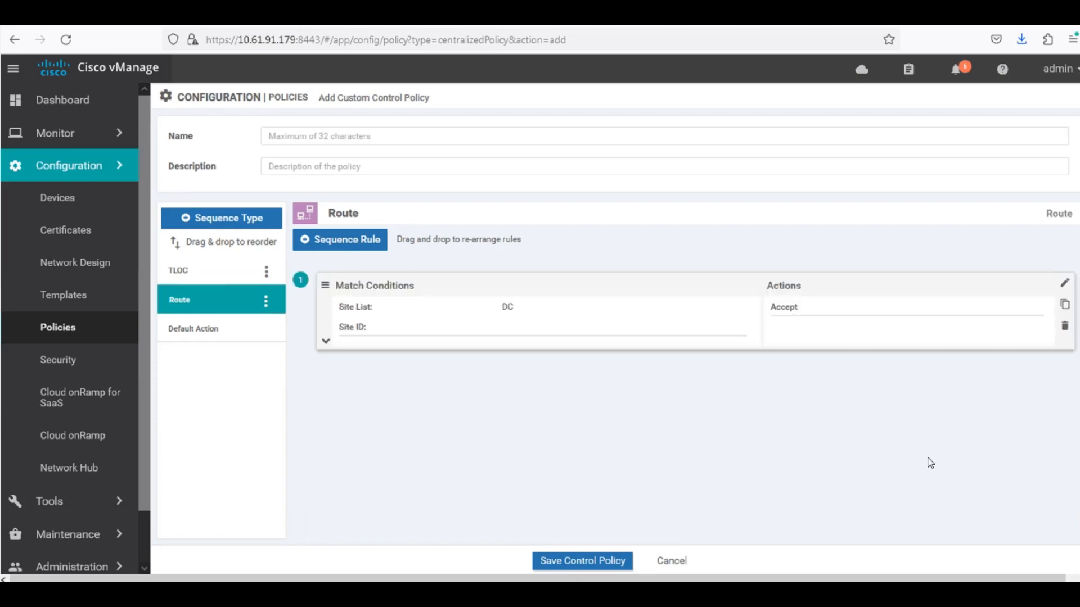
Add a second rule to the Route sequence that matches the BR site list
{"action": "left_click", "coordinate": [344, 240]}
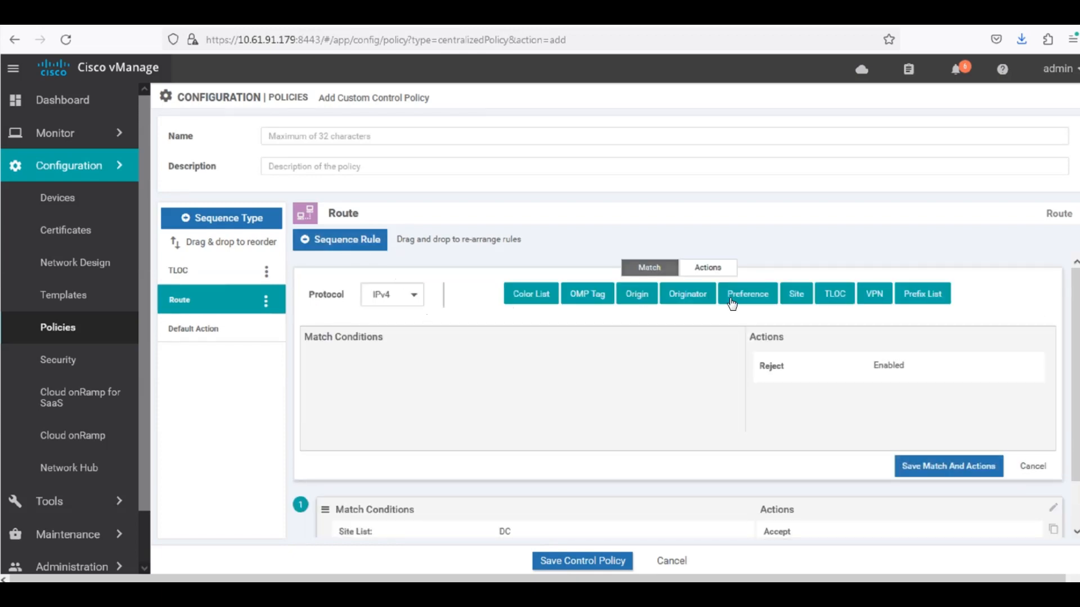
{"action": "left_click", "coordinate": [796, 294]}
{"action": "left_click", "coordinate": [506, 387]}
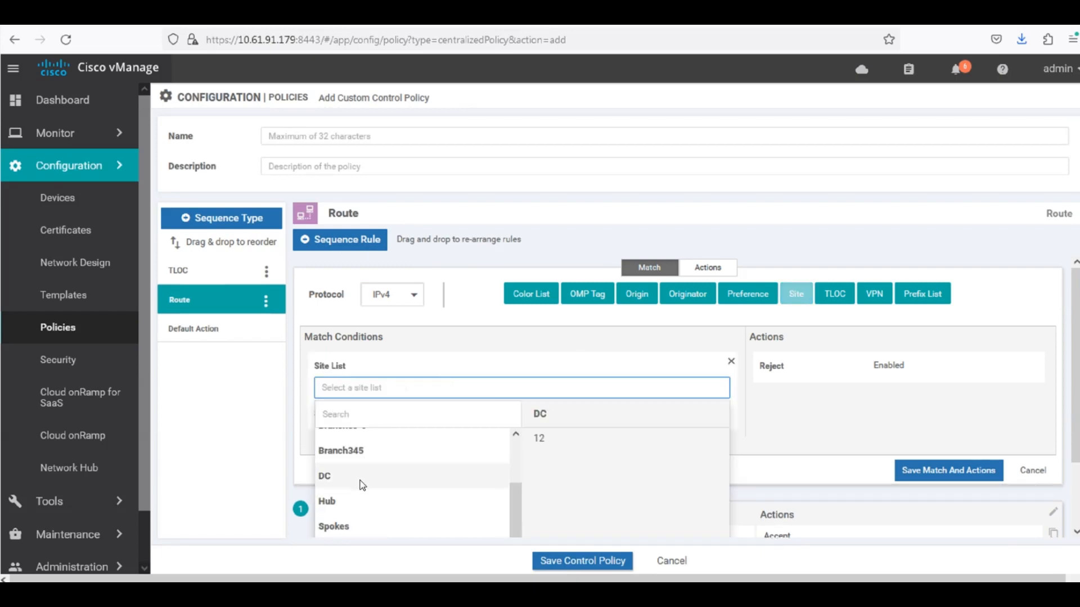
{"action": "scroll", "coordinate": [363, 478], "scroll_direction": "down", "scroll_amount": 2}
{"action": "scroll", "coordinate": [370, 468], "scroll_direction": "up", "scroll_amount": 2}
{"action": "scroll", "coordinate": [360, 489], "scroll_direction": "up", "scroll_amount": 2}
{"action": "left_click", "coordinate": [356, 489]}
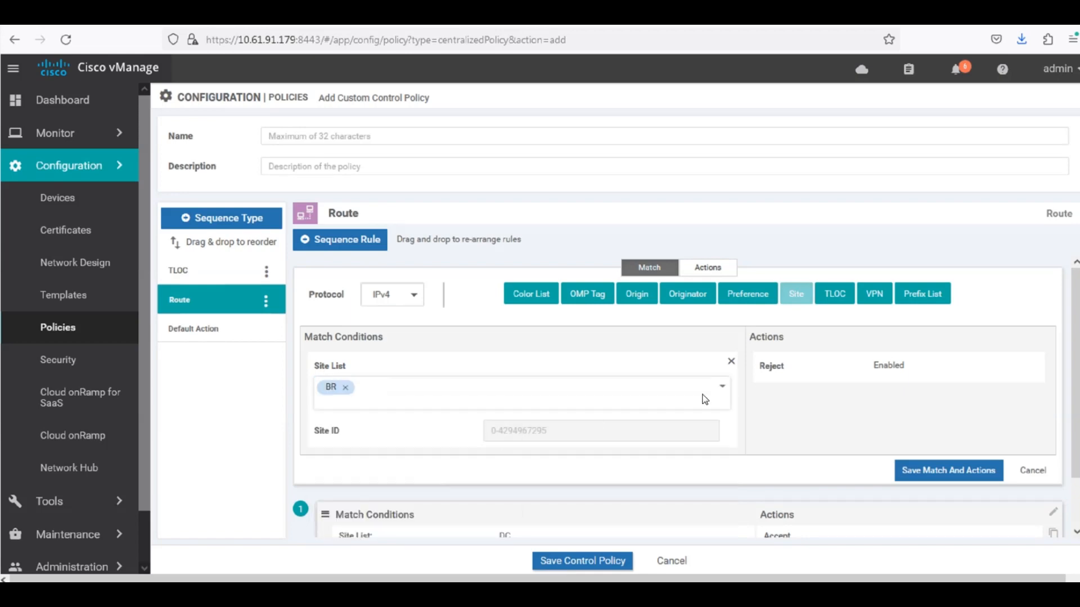
Set the BR route rule's action to Accept with the HUB-TLOCS TLOC list, and save the rule
{"action": "left_click", "coordinate": [707, 267]}
{"action": "left_click", "coordinate": [471, 297]}
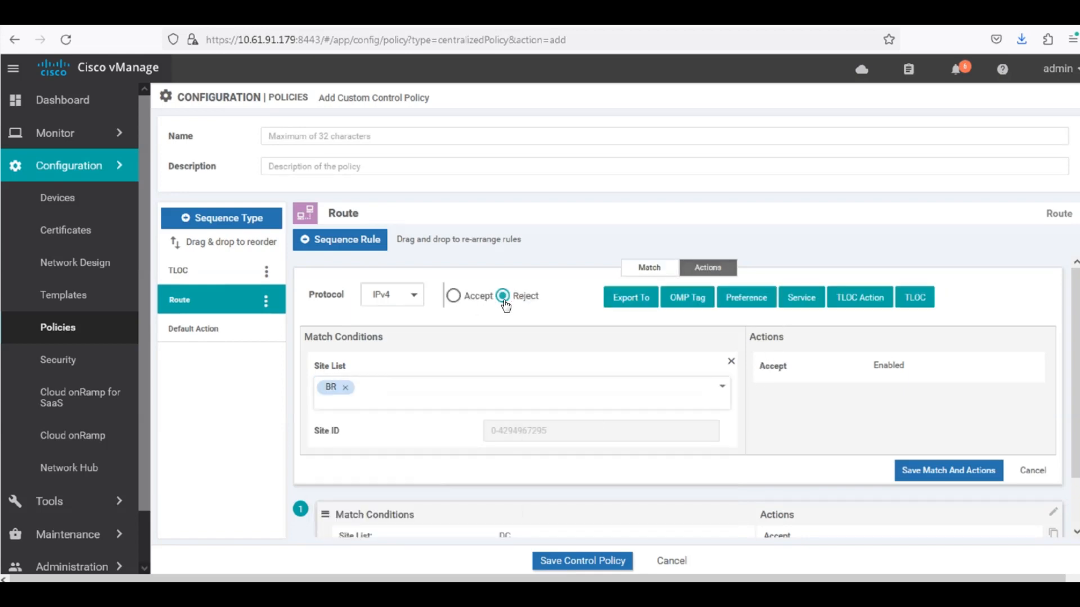
{"action": "left_click", "coordinate": [915, 297]}
{"action": "left_click", "coordinate": [899, 425]}
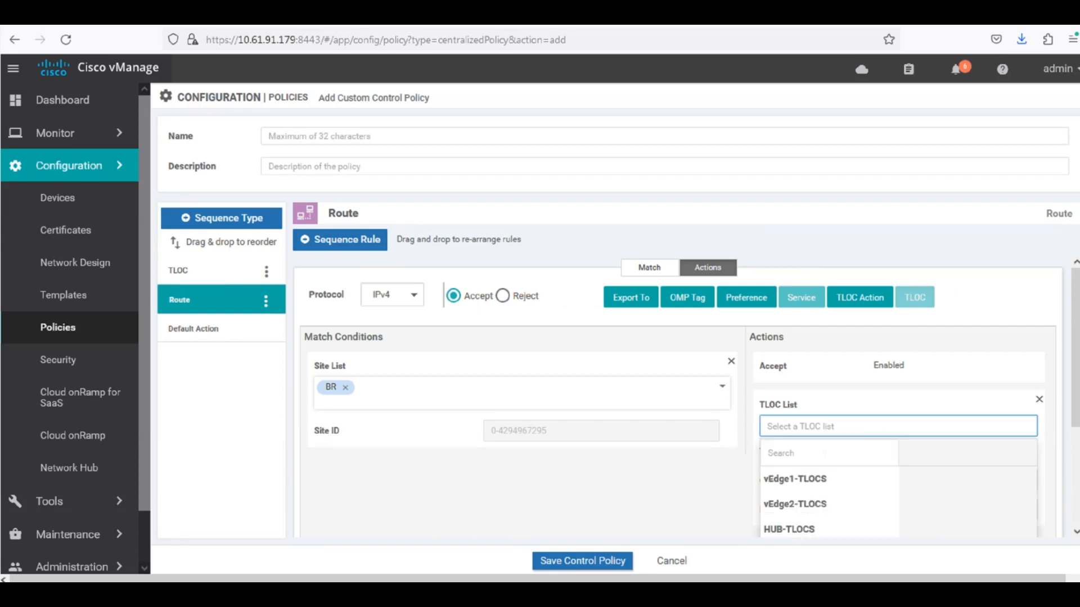
{"action": "scroll", "coordinate": [819, 509], "scroll_direction": "down", "scroll_amount": 2}
{"action": "left_click", "coordinate": [799, 467]}
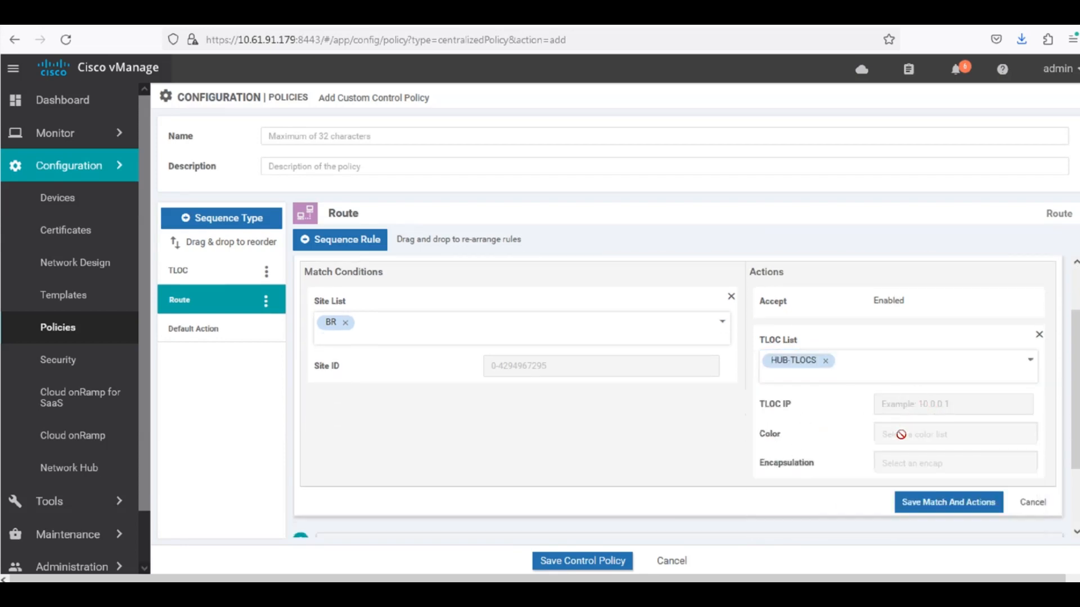
{"action": "left_click", "coordinate": [961, 501]}
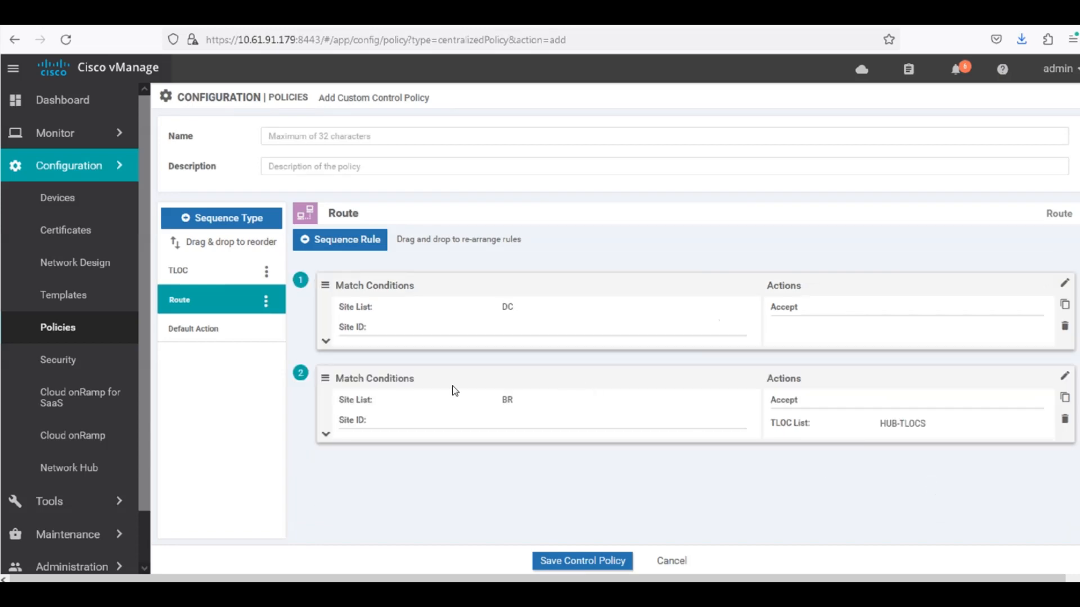
Enter B2B-2-DC as the control policy's name and description, and save the control policy
{"action": "left_click", "coordinate": [324, 136]}
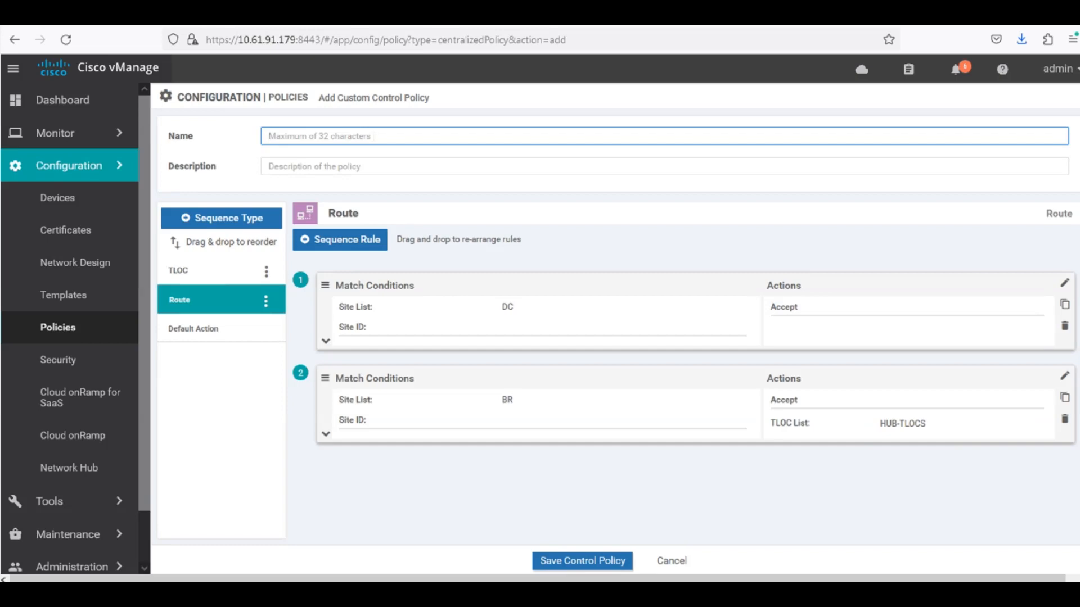
{"action": "type", "text": "B2B-2-DC"}
{"action": "key", "text": "ctrl+a"}
{"action": "key", "text": "ctrl+c"}
{"action": "key", "text": "Tab"}
{"action": "key", "text": "ctrl+v"}
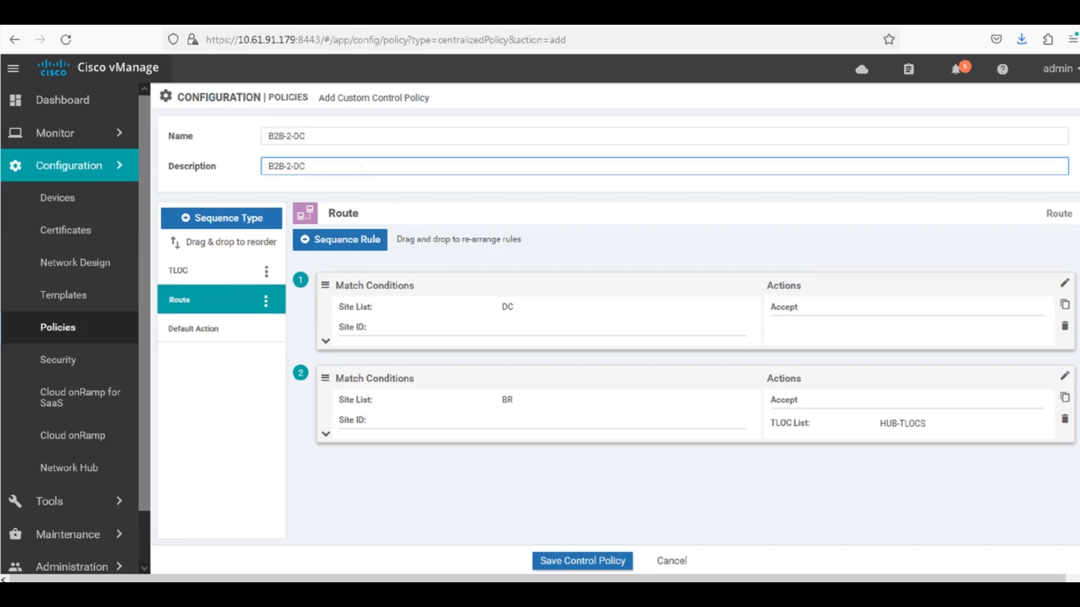
{"action": "left_click", "coordinate": [600, 568]}
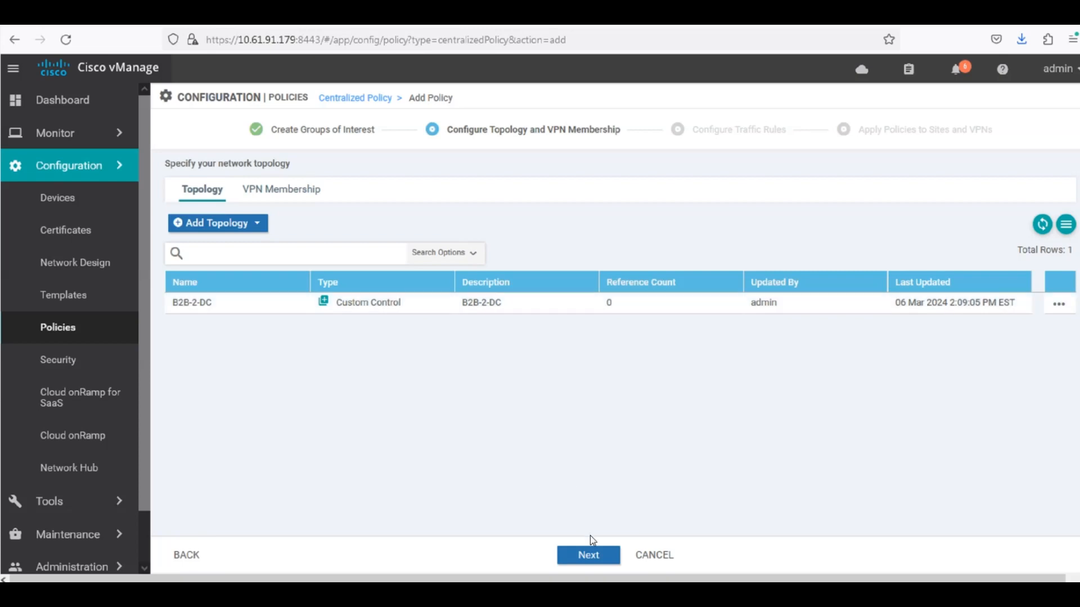
Proceed past the traffic rules to the policy application stage, and enter DIA-POLICY as the policy name and description
{"action": "left_click", "coordinate": [587, 555]}
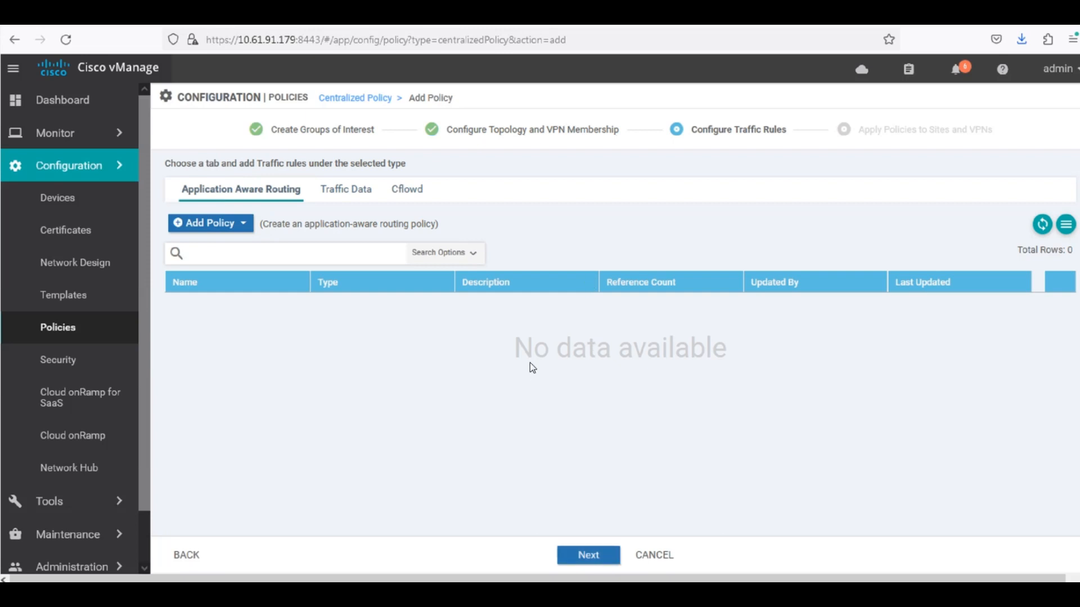
{"action": "left_click", "coordinate": [596, 554]}
{"action": "left_click", "coordinate": [422, 198]}
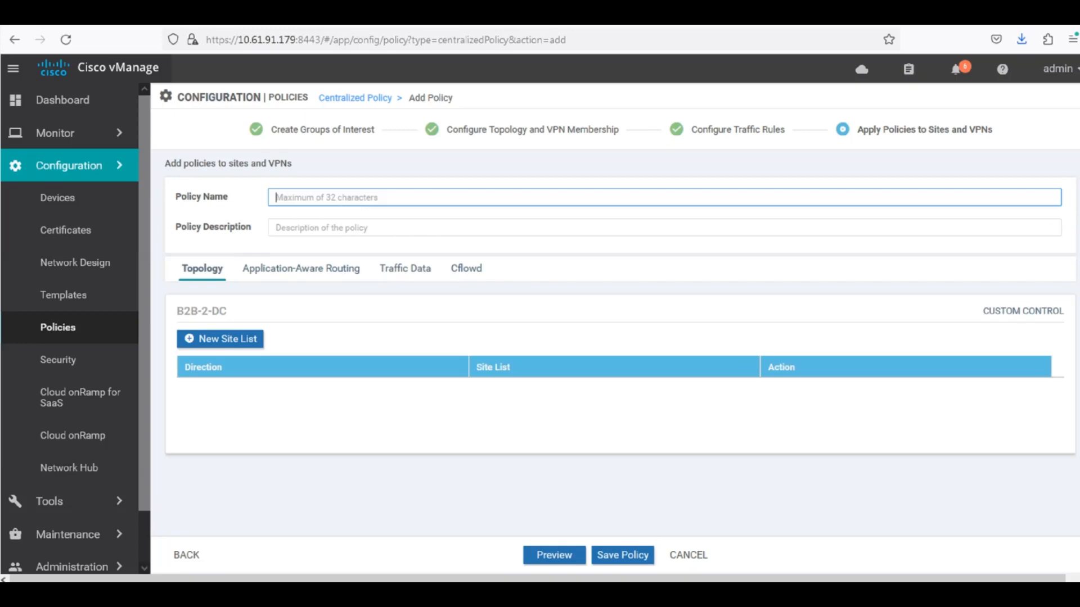
{"action": "type", "text": "diag"}
{"action": "key", "text": "BackSpace"}
{"action": "type", "text": "DIA-POLICY"}
{"action": "key", "text": "ctrl+a"}
{"action": "key", "text": "ctrl+c"}
{"action": "left_click", "coordinate": [326, 227]}
{"action": "key", "text": "ctrl+v"}
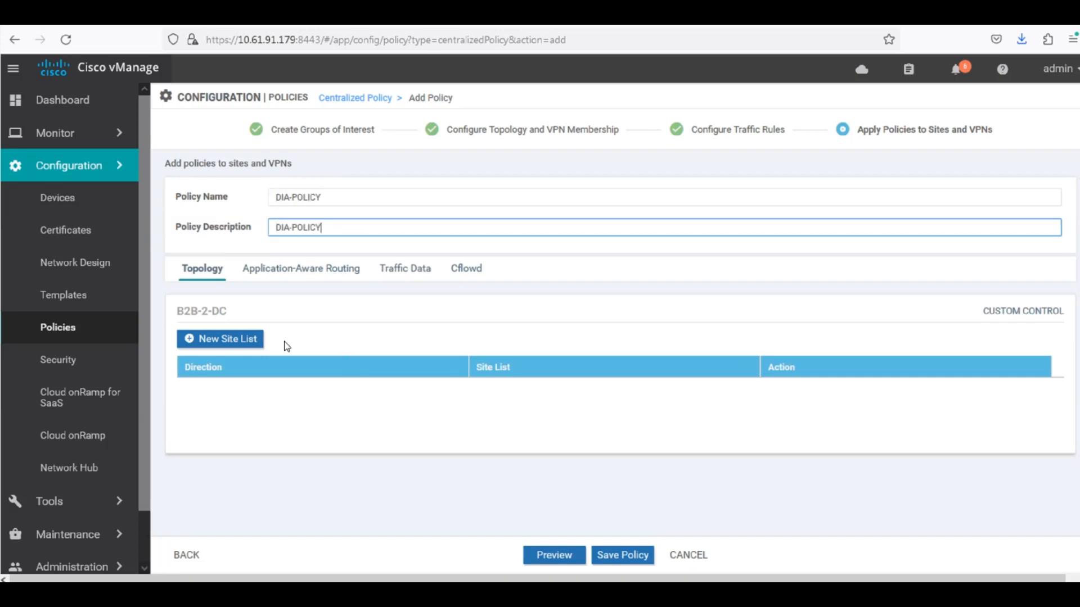
{"action": "left_click", "coordinate": [235, 335]}
{"action": "scroll", "coordinate": [281, 362], "scroll_direction": "down", "scroll_amount": 1}
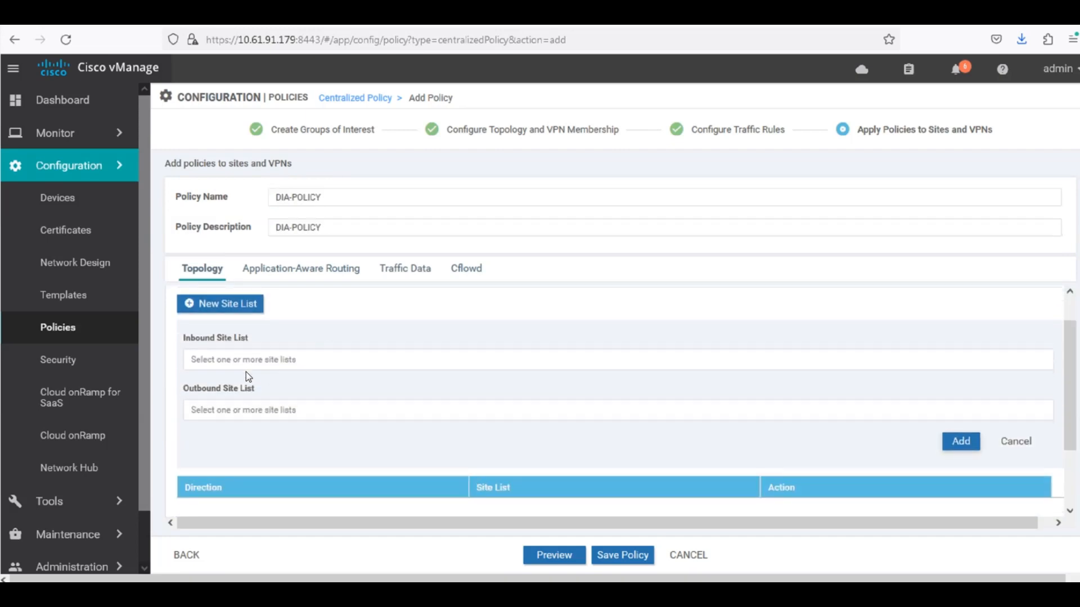
{"action": "left_click", "coordinate": [244, 359]}
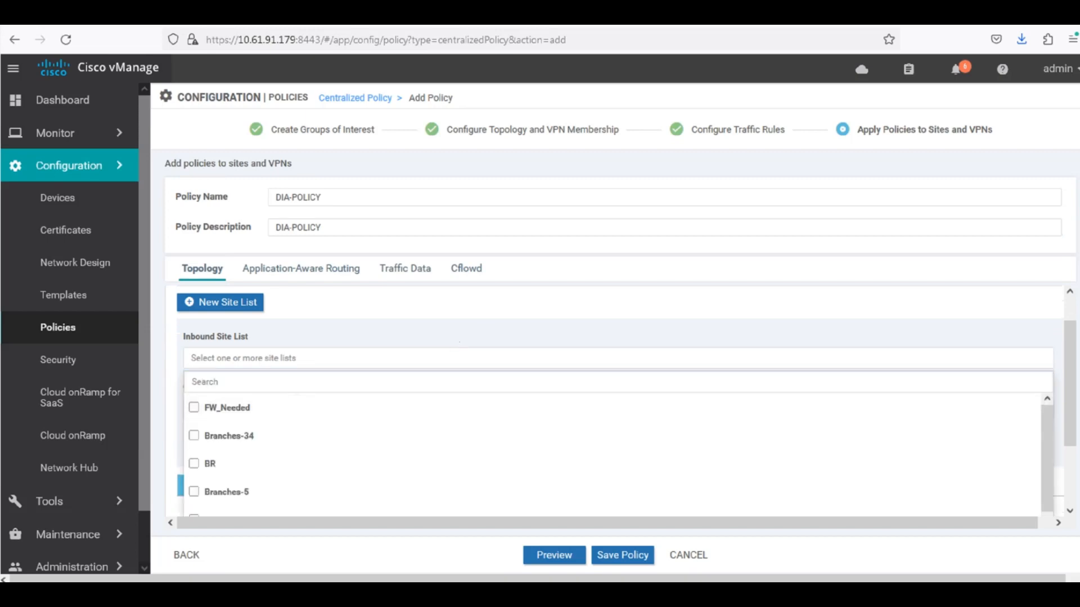
{"action": "left_click", "coordinate": [168, 405]}
{"action": "left_click", "coordinate": [1016, 440]}
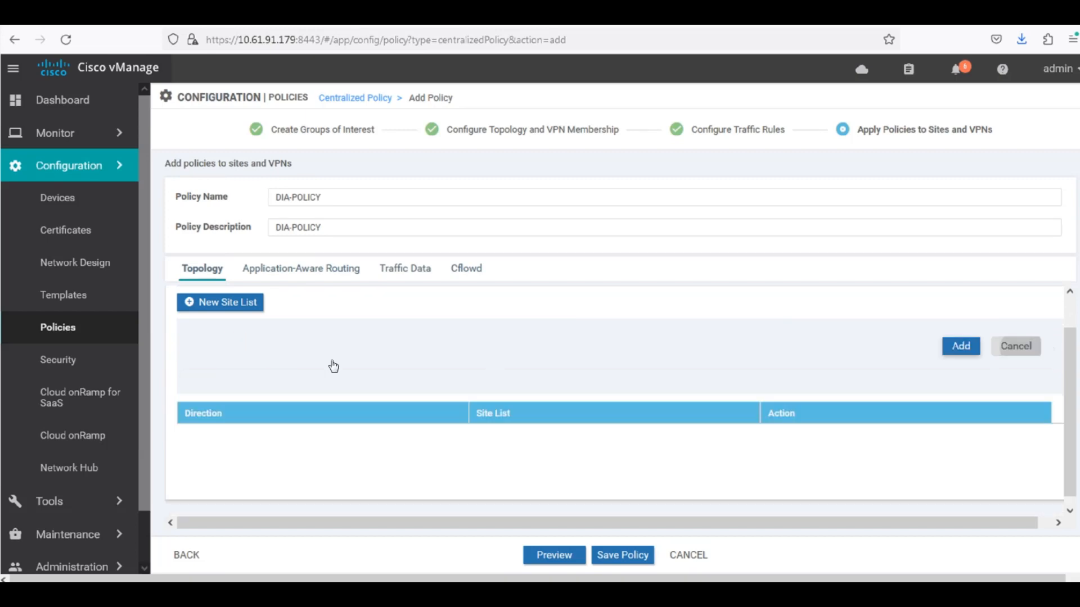
Apply the B2B-2-DC topology outbound to the BR site list, and save the centralized policy
{"action": "left_click", "coordinate": [221, 338]}
{"action": "left_click", "coordinate": [243, 409]}
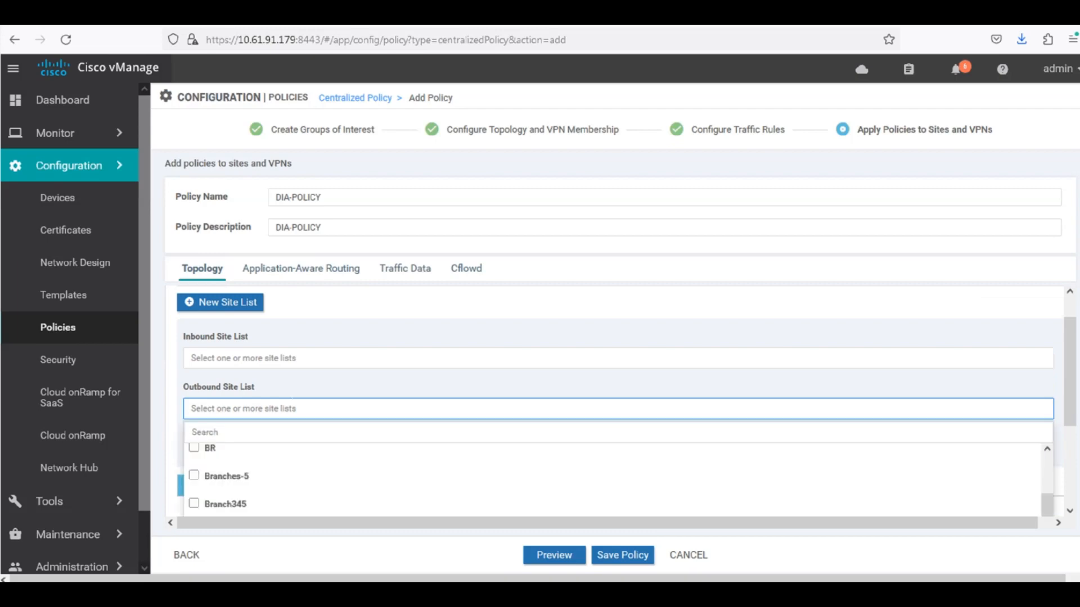
{"action": "left_click", "coordinate": [197, 450]}
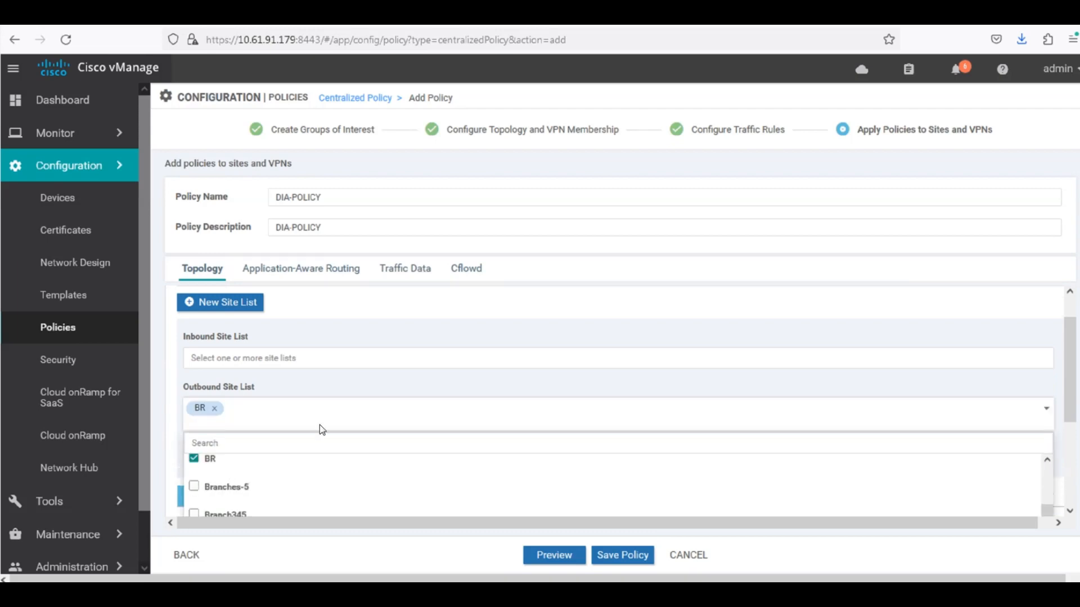
{"action": "left_click", "coordinate": [173, 415]}
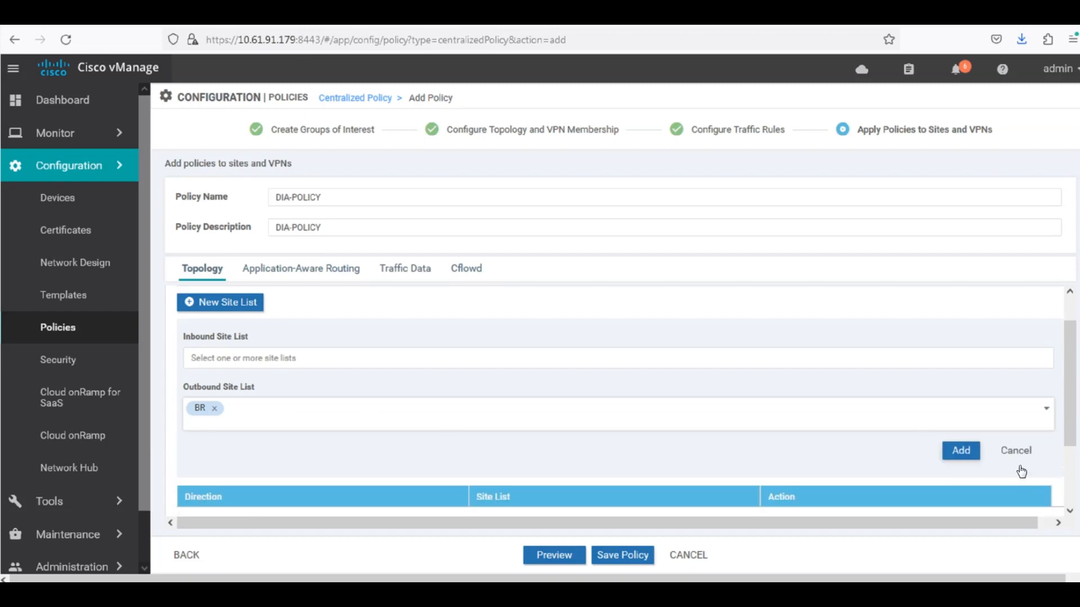
{"action": "left_click", "coordinate": [960, 448]}
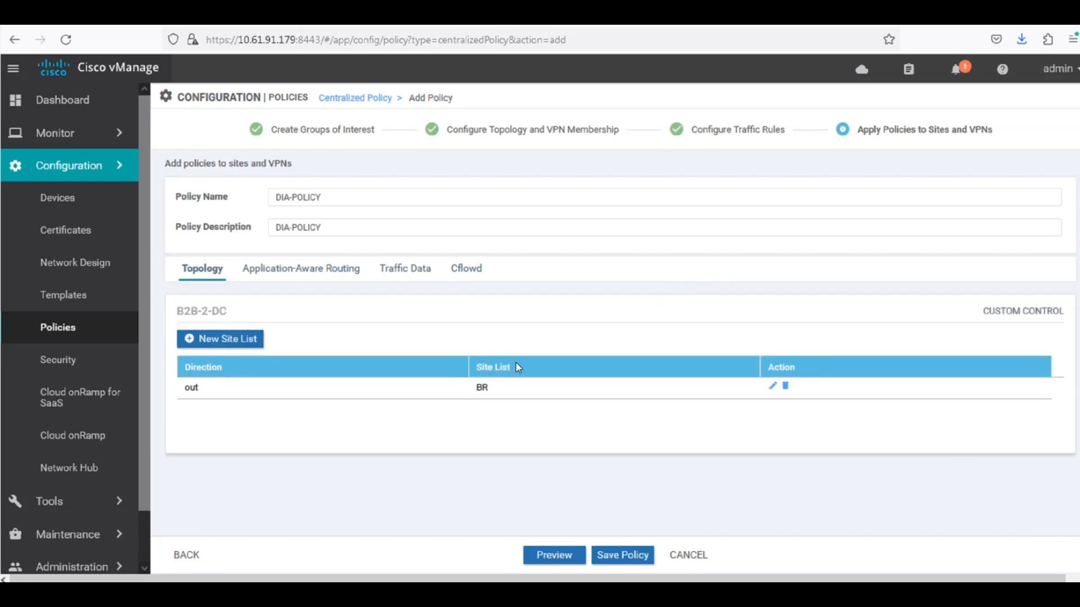
{"action": "left_click", "coordinate": [620, 556]}
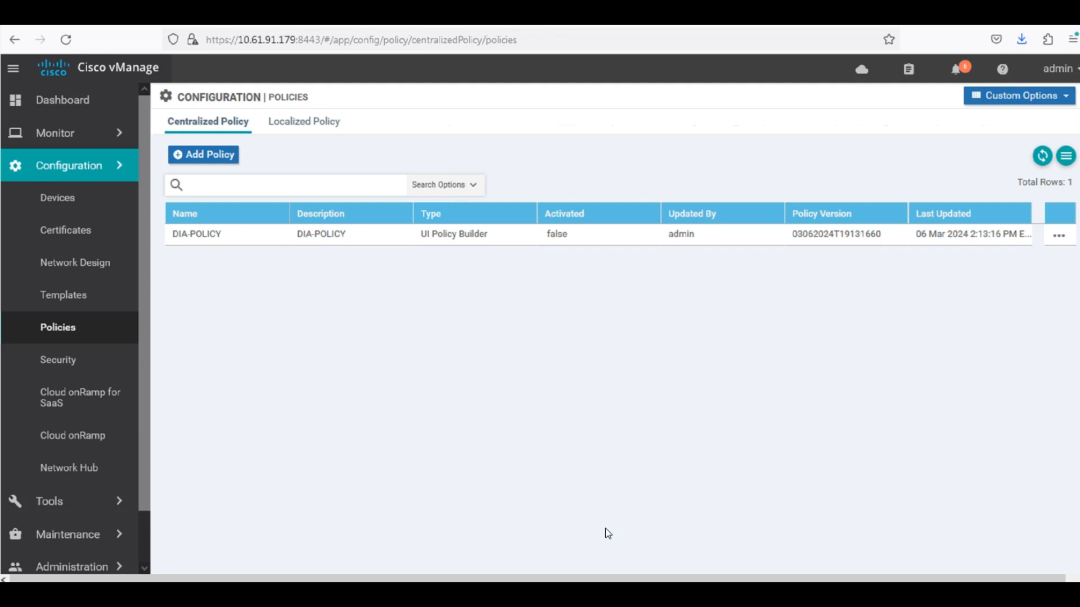
Activate DIA-POLICY and refresh the status of the vSmart policy push
{"action": "left_click", "coordinate": [1060, 239]}
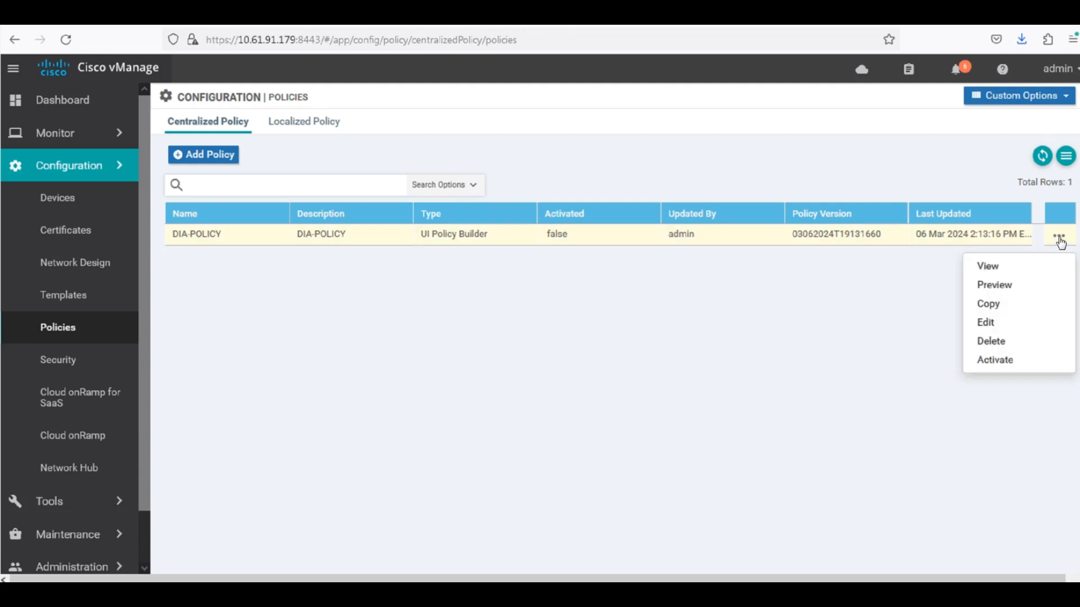
{"action": "left_click", "coordinate": [1005, 363]}
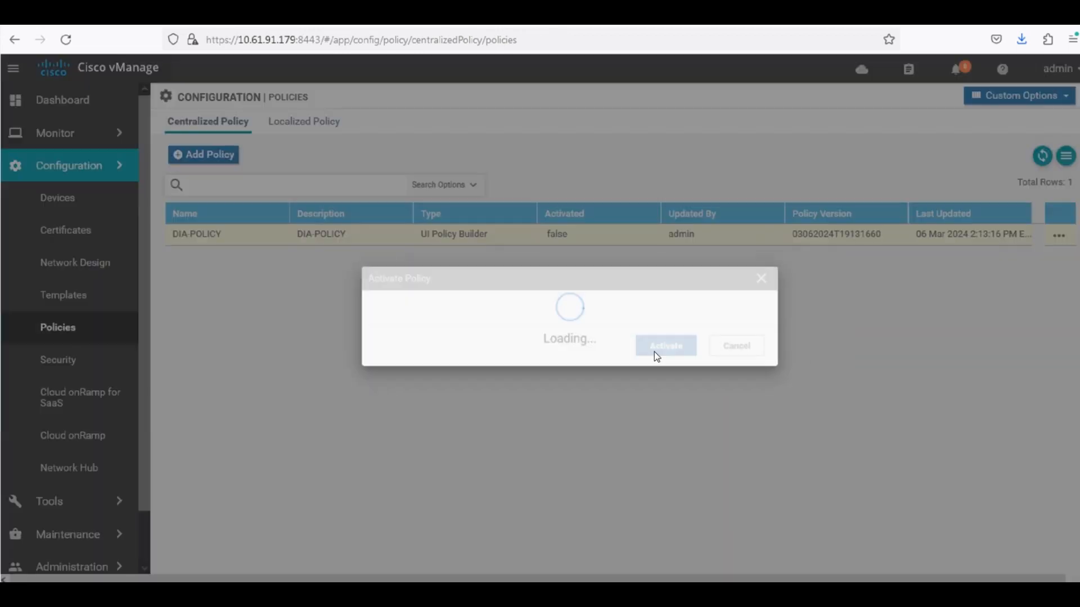
{"action": "left_click", "coordinate": [646, 375]}
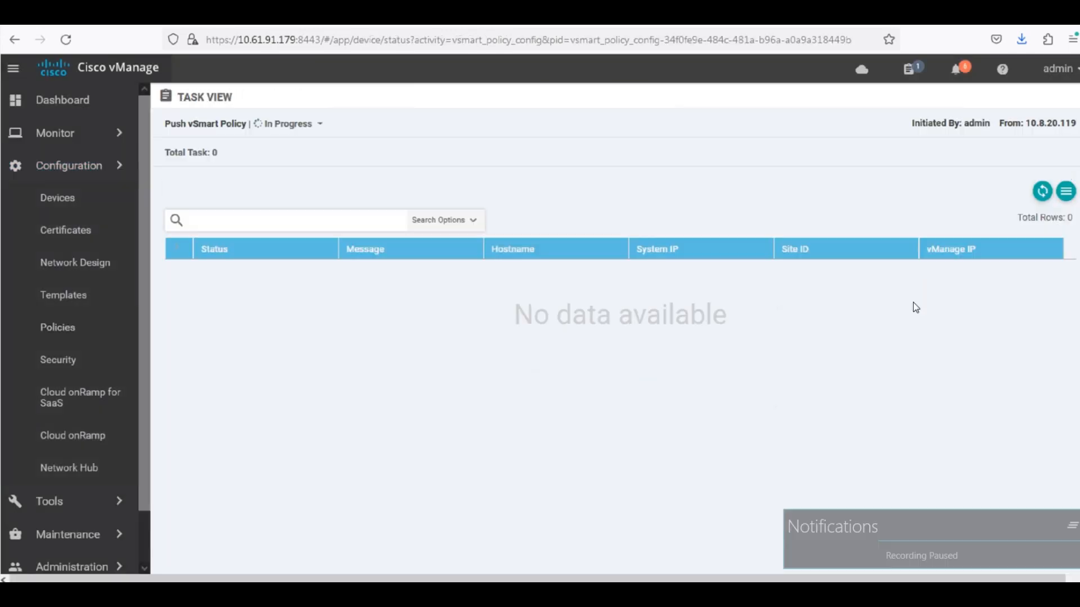
{"action": "left_click", "coordinate": [1042, 191]}
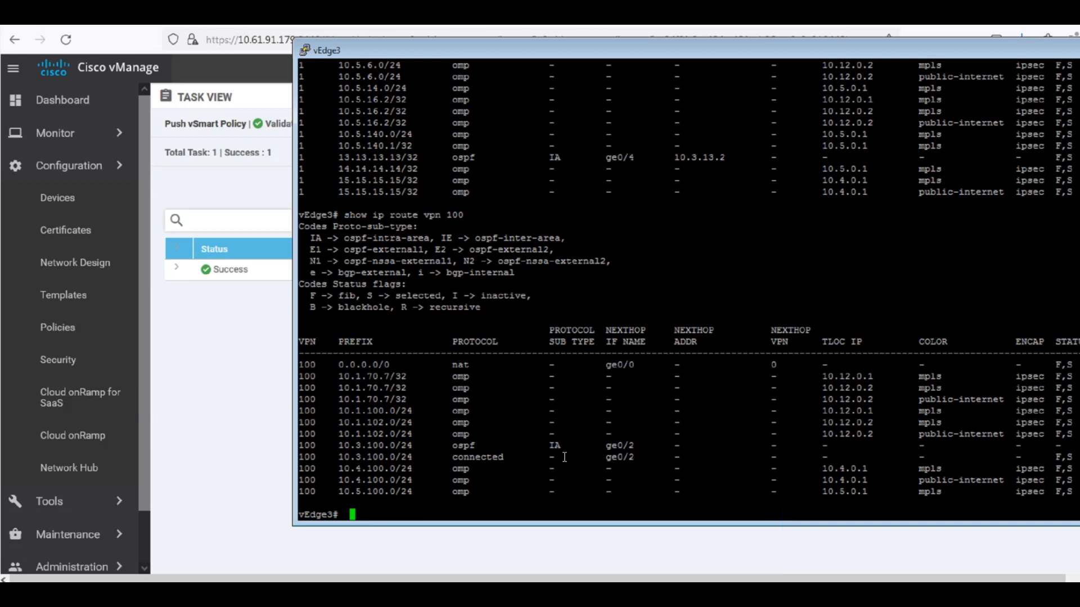
Switch to the vEdge3 terminal, run "show ip route vpn 100", and examine the TLOCs of the 10.4.100.0/24 routes
{"action": "type", "text": "show ip route vpn 100"}
{"action": "key", "text": "Return"}
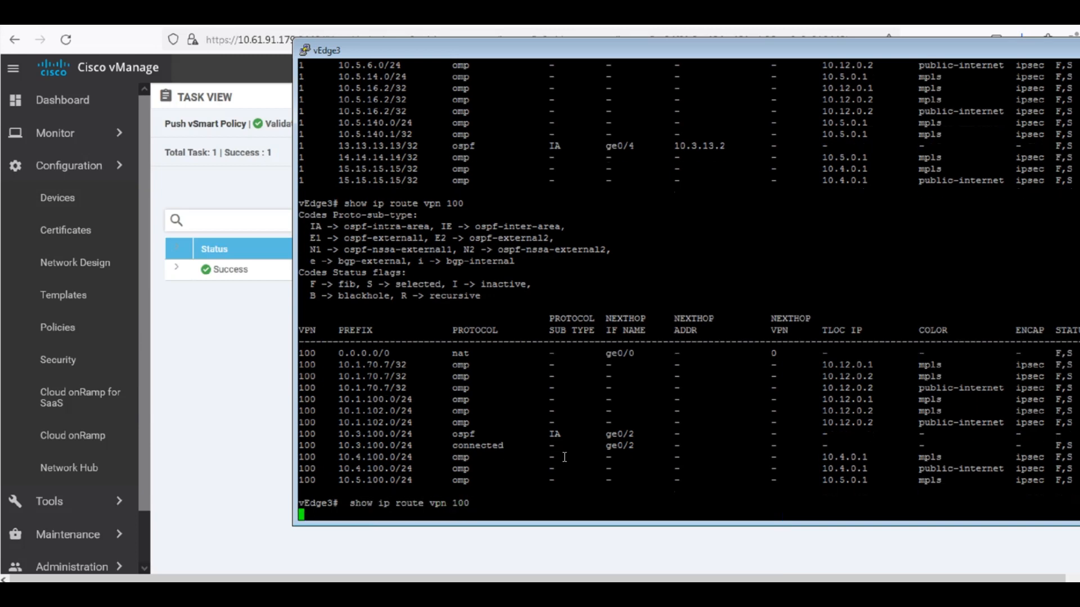
{"action": "key", "text": "space"}
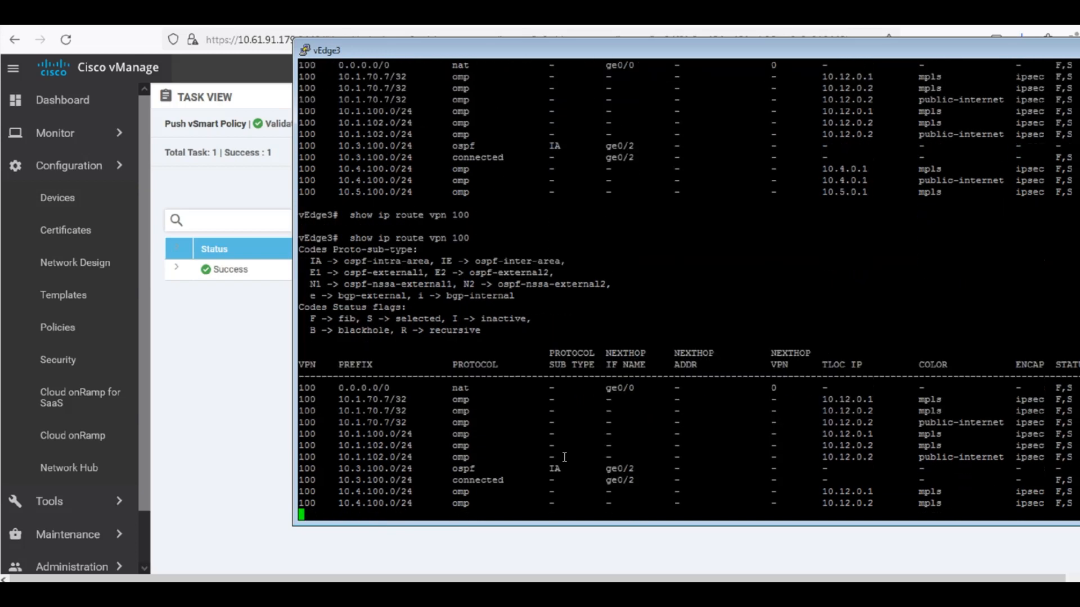
{"action": "key", "text": "q"}
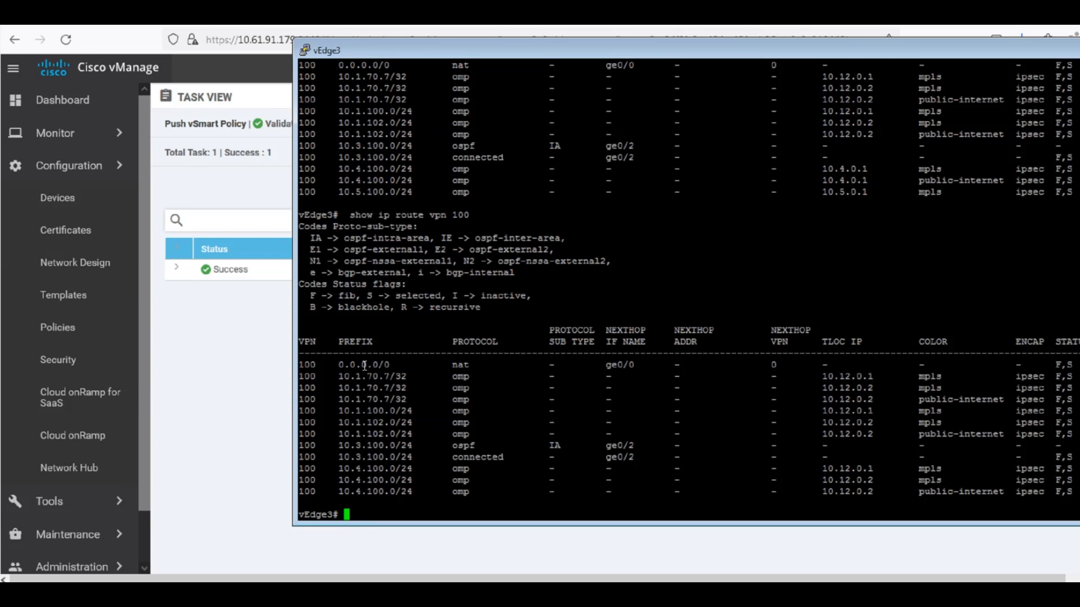
{"action": "left_click_drag", "start_coordinate": [346, 377], "coordinate": [485, 435]}
{"action": "left_click_drag", "start_coordinate": [329, 448], "coordinate": [531, 457]}
{"action": "left_click_drag", "start_coordinate": [332, 471], "coordinate": [1019, 496]}
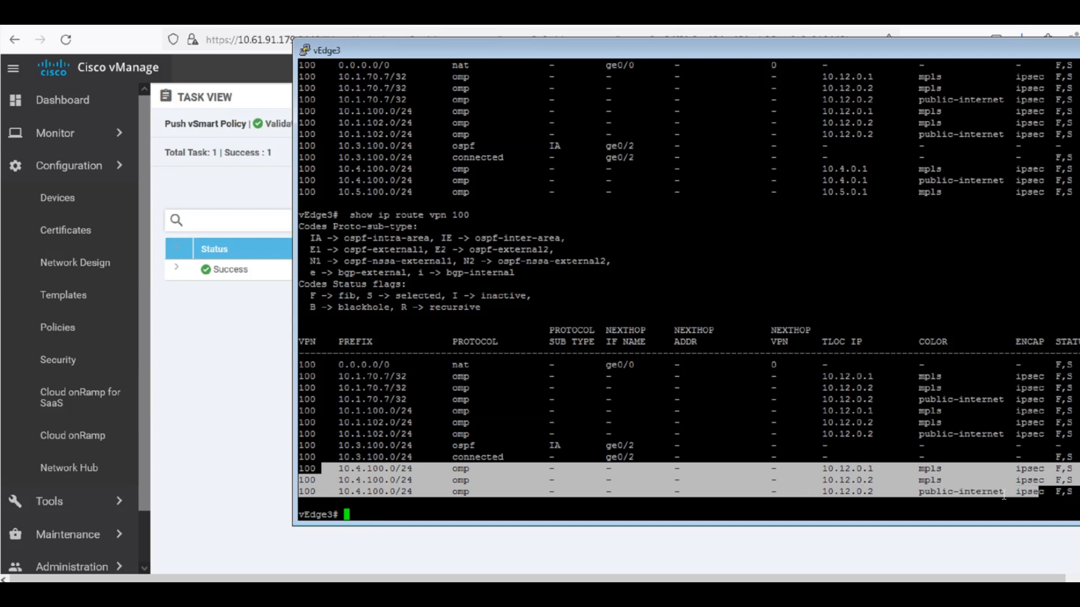
{"action": "left_click_drag", "start_coordinate": [331, 470], "coordinate": [904, 491]}
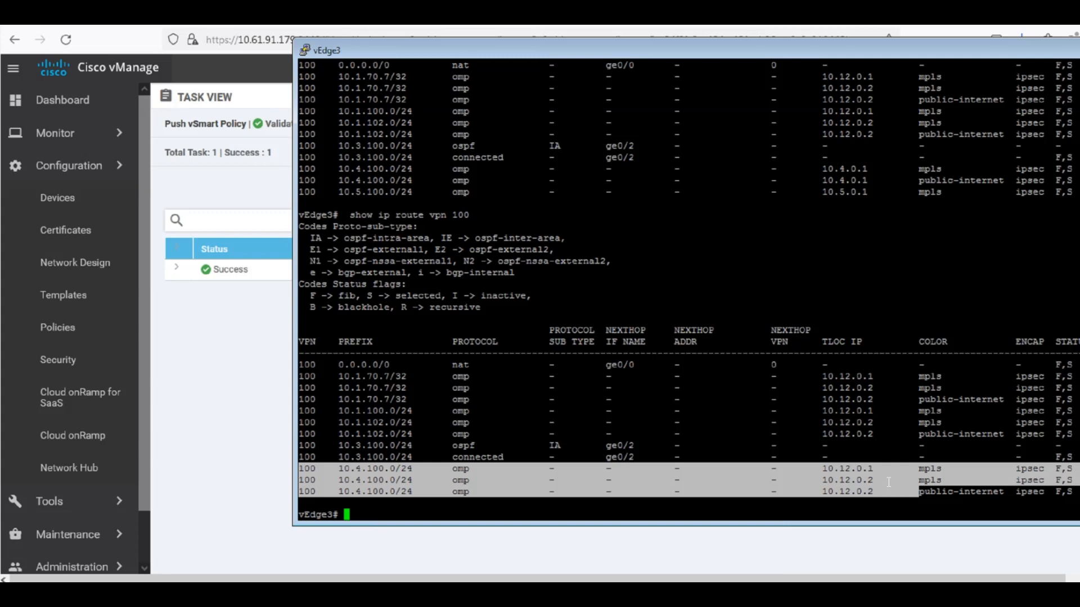
Run "show ip route vpn 1" on vEdge3, examine the full route output, and return to the vManage task view
{"action": "left_click", "coordinate": [627, 434]}
{"action": "type", "text": "show ip "}
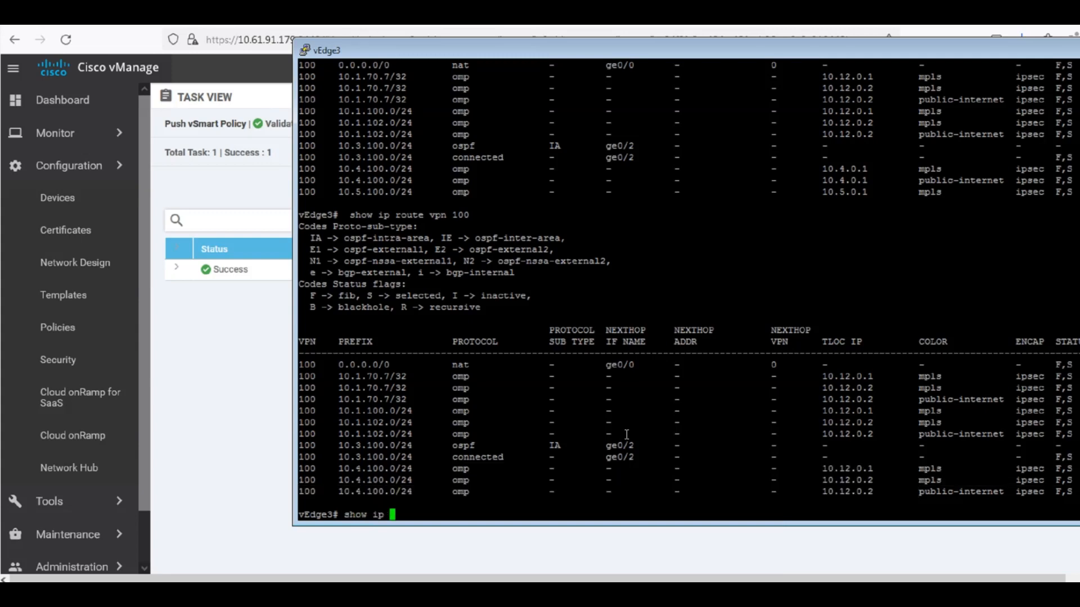
{"action": "type", "text": "route vpn 1"}
{"action": "key", "text": "Return"}
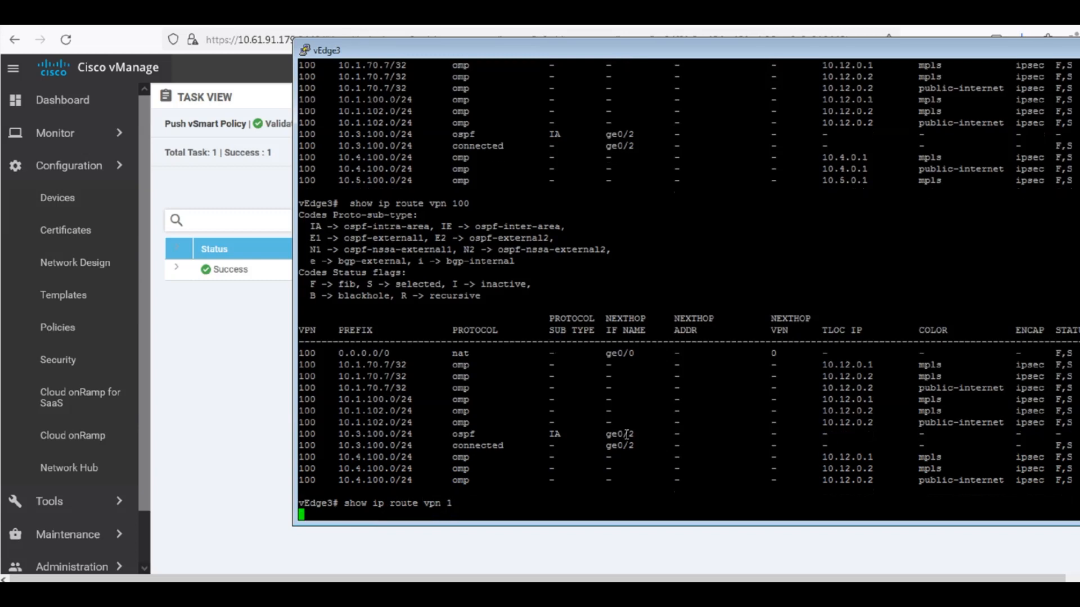
{"action": "key", "text": "space"}
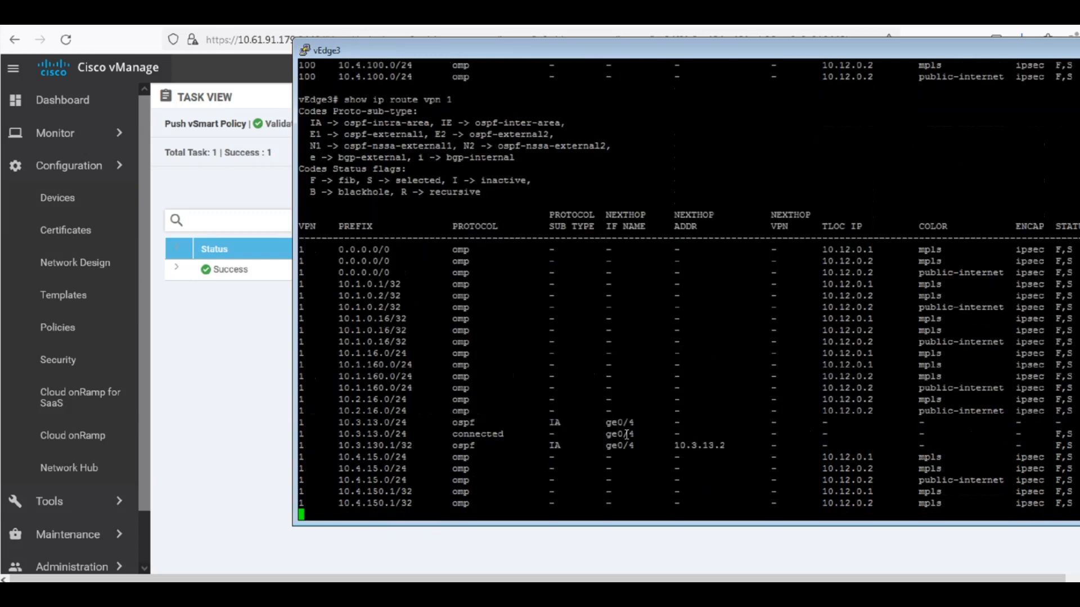
{"action": "left_click_drag", "start_coordinate": [393, 154], "coordinate": [340, 180]}
{"action": "left_click", "coordinate": [587, 474]}
{"action": "left_click", "coordinate": [579, 381]}
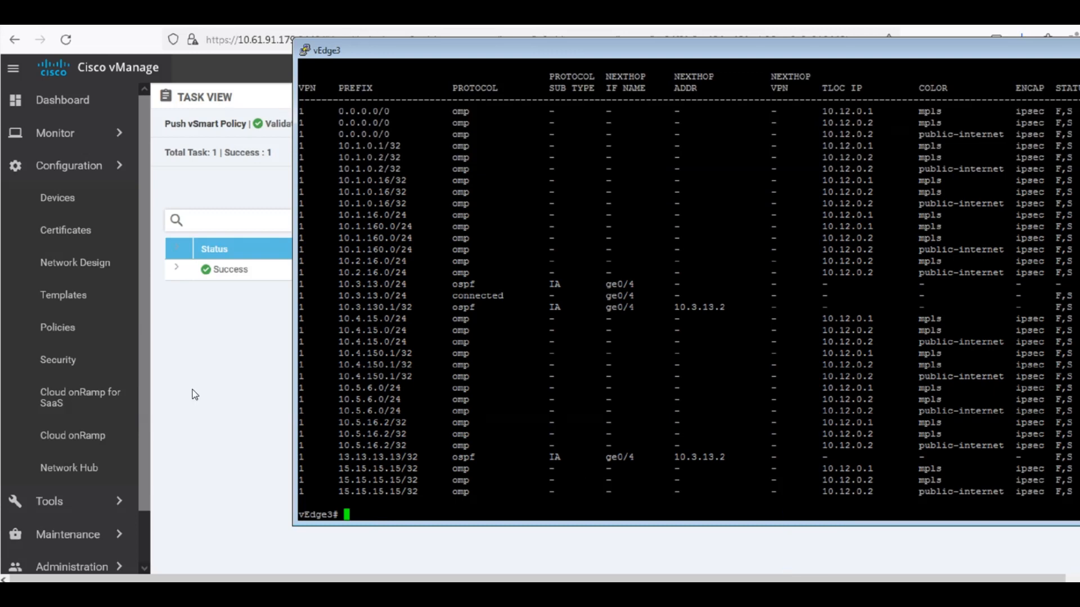
{"action": "left_click", "coordinate": [193, 390]}
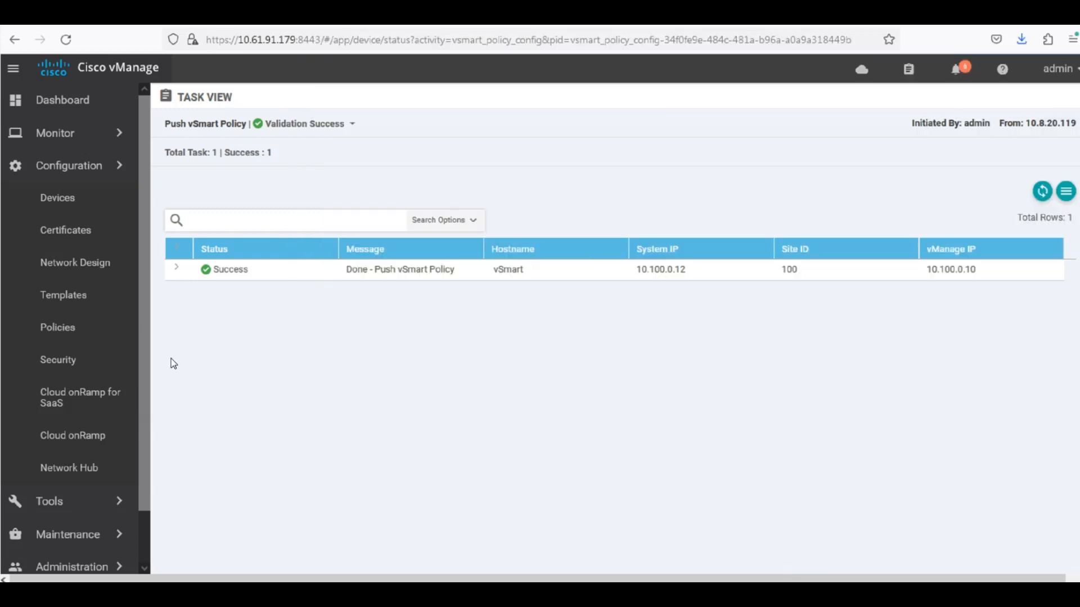
Open the Trace Route troubleshooting tool for vEdge3 from the monitored network devices
{"action": "left_click", "coordinate": [42, 147]}
{"action": "left_click", "coordinate": [101, 206]}
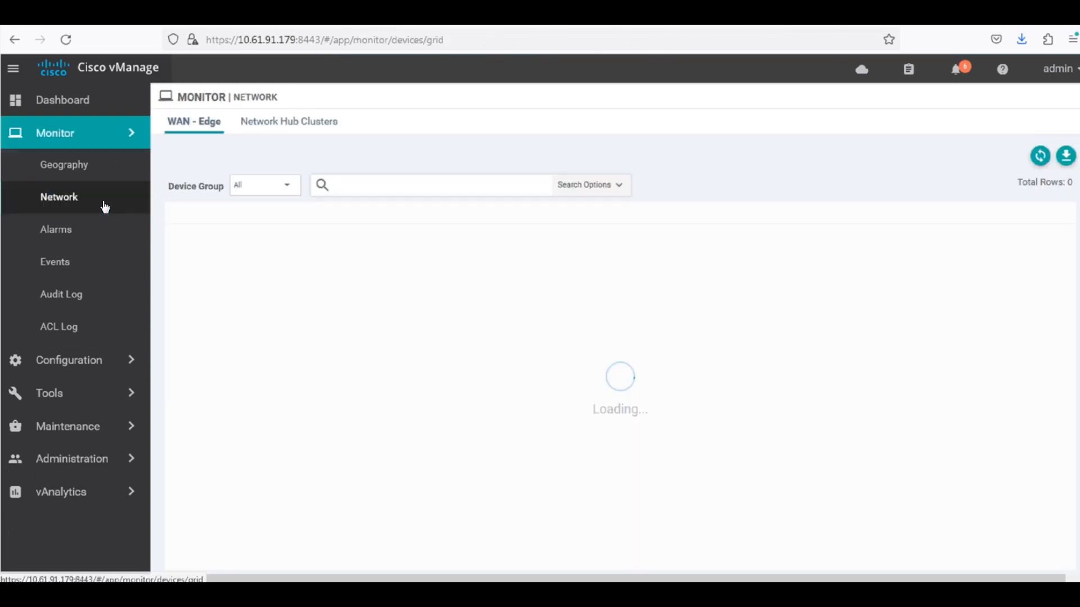
{"action": "left_click", "coordinate": [231, 342]}
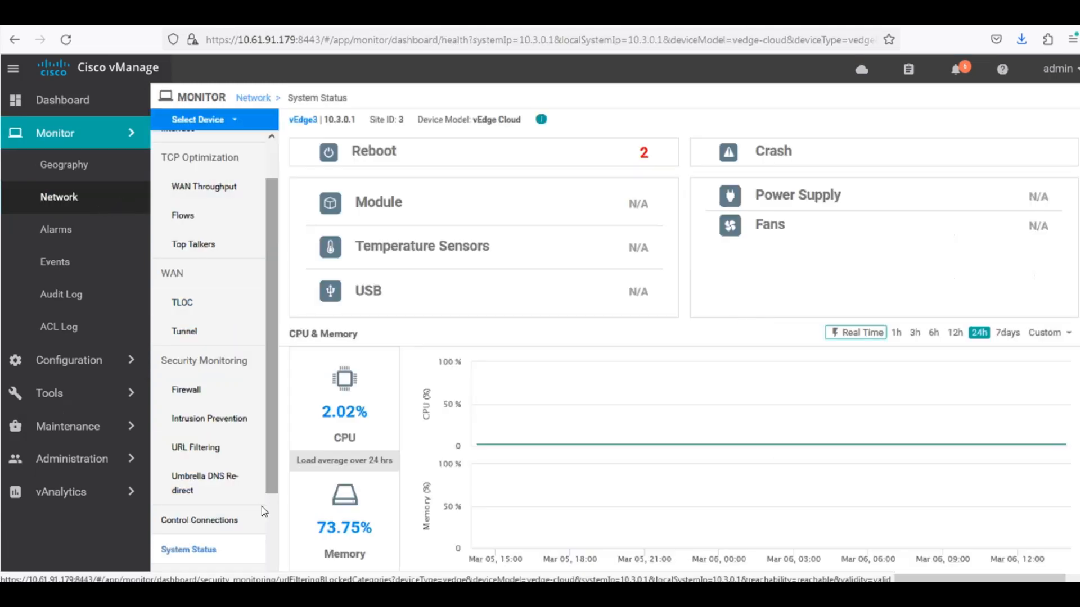
{"action": "scroll", "coordinate": [273, 467], "scroll_direction": "down", "scroll_amount": 3}
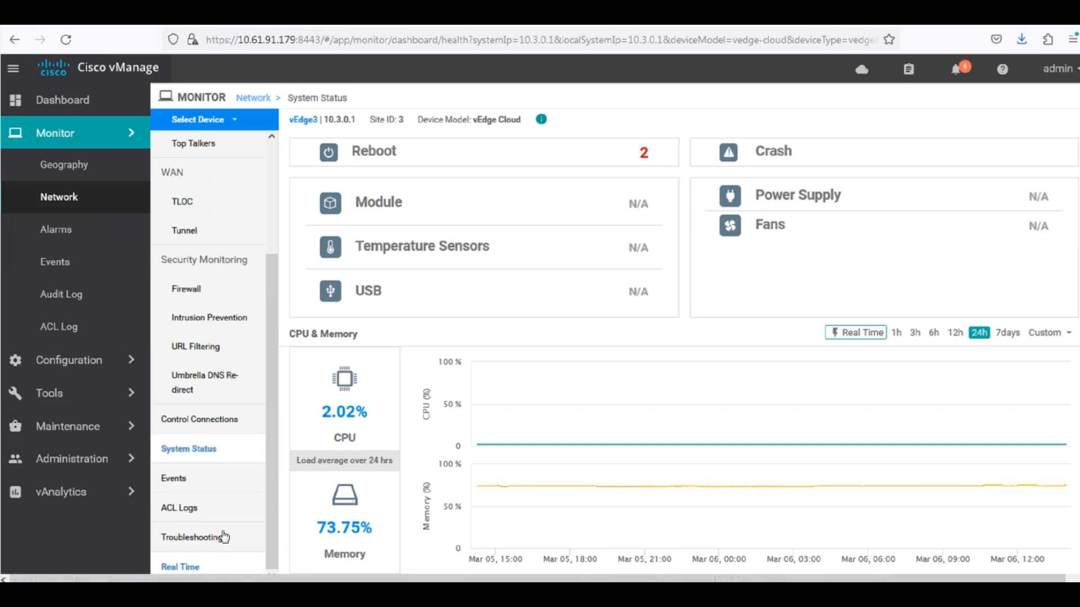
{"action": "left_click", "coordinate": [208, 538]}
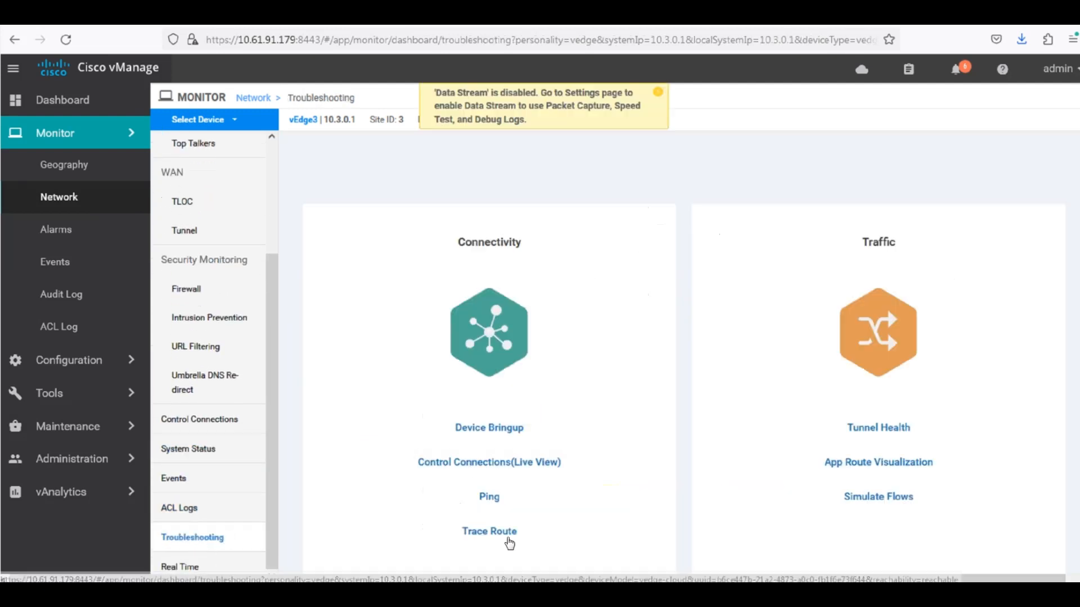
{"action": "left_click", "coordinate": [507, 531]}
Run a traceroute to 8.8.8.8 in VPN 100 from source interface ge0/2 (10.3.100.1) and examine the path
{"action": "left_click", "coordinate": [431, 177]}
{"action": "left_click", "coordinate": [413, 220]}
{"action": "left_click", "coordinate": [271, 169]}
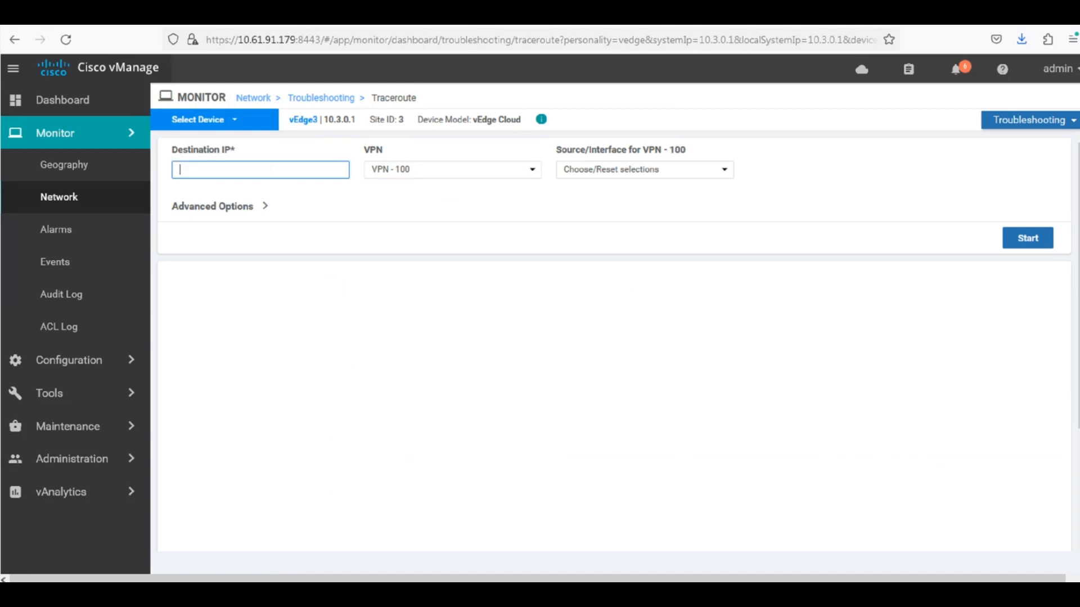
{"action": "type", "text": "8.8.8.8"}
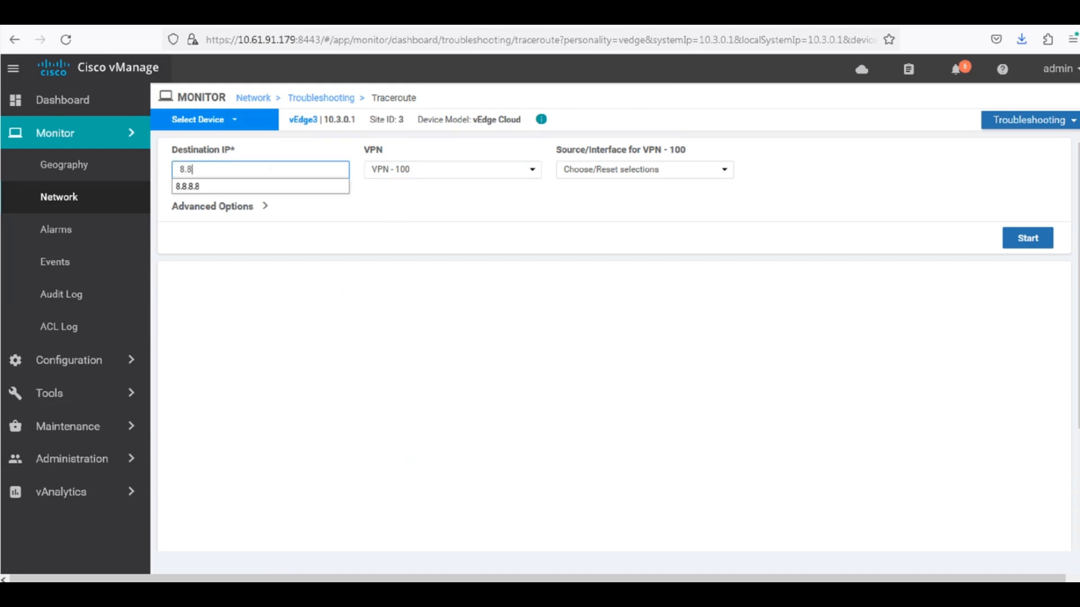
{"action": "left_click", "coordinate": [322, 183]}
{"action": "left_click", "coordinate": [670, 175]}
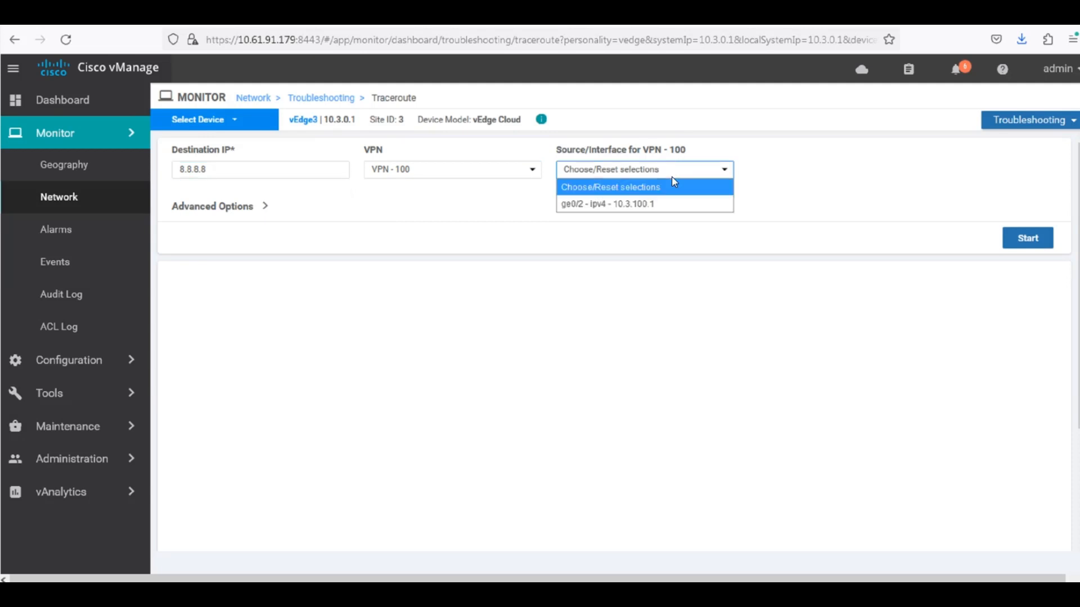
{"action": "left_click", "coordinate": [626, 202]}
{"action": "left_click", "coordinate": [1046, 241]}
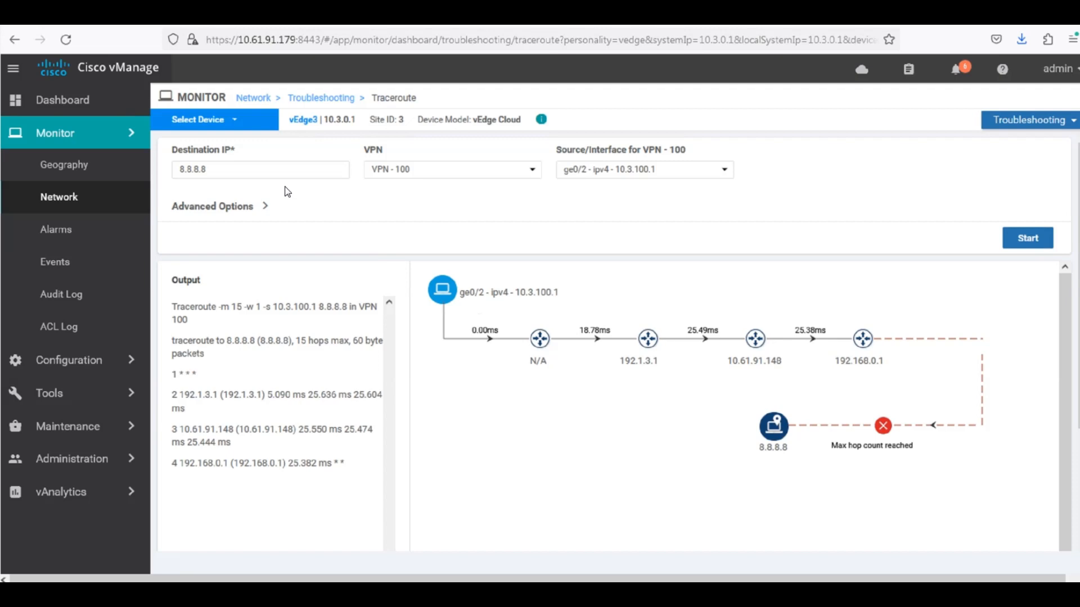
Run a new vEdge3 traceroute to 10.1.0.16 in VPN 1 from source interface ge0/4 (10.3.13.1) and examine the path
{"action": "left_click", "coordinate": [320, 106]}
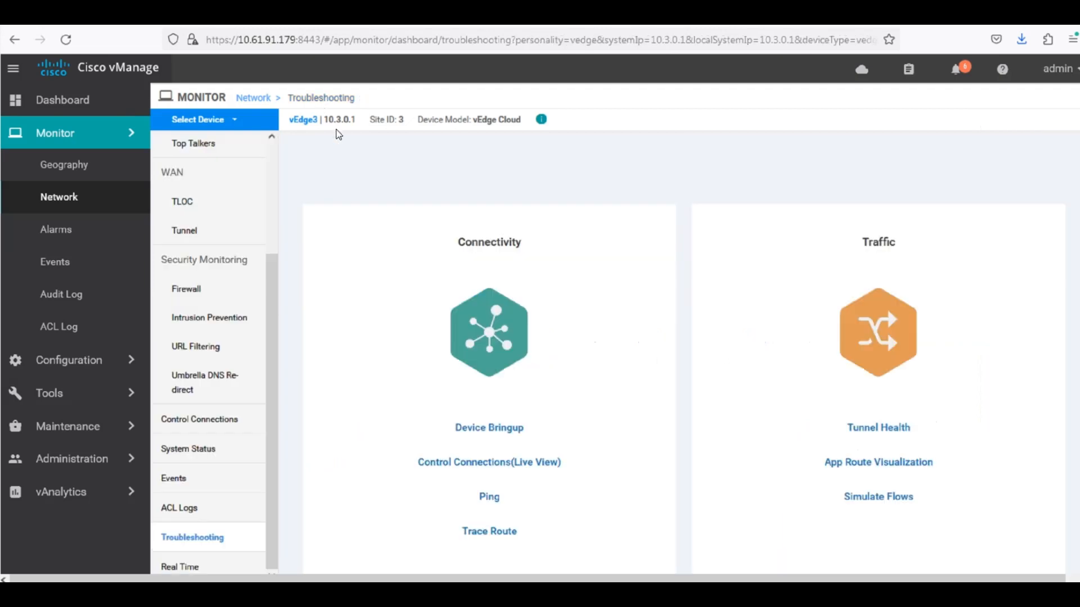
{"action": "left_click", "coordinate": [493, 529]}
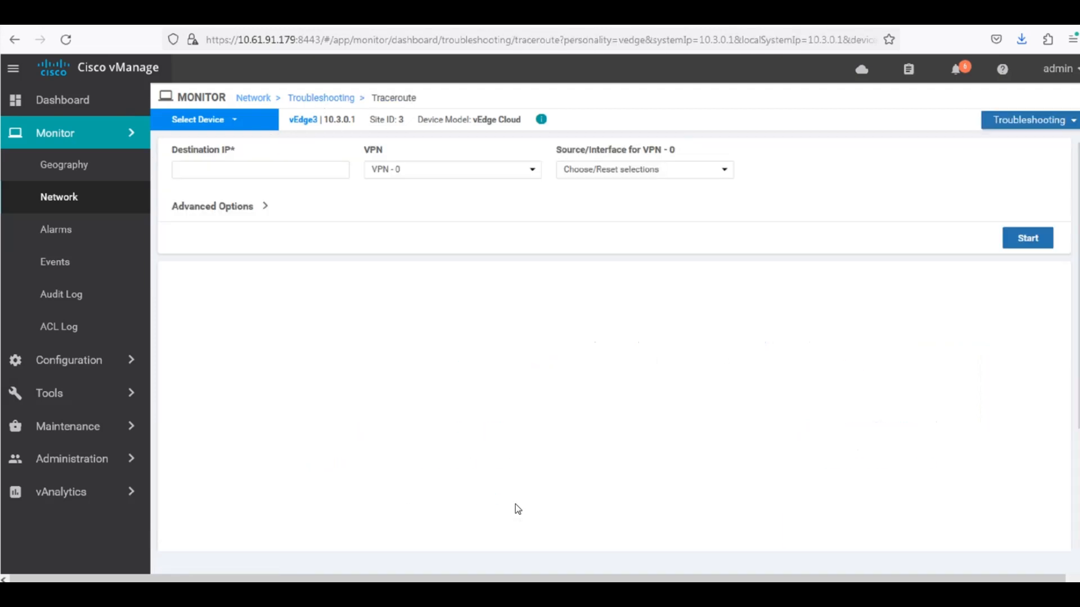
{"action": "left_click", "coordinate": [470, 174]}
{"action": "left_click", "coordinate": [414, 205]}
{"action": "left_click", "coordinate": [645, 172]}
{"action": "left_click", "coordinate": [640, 203]}
{"action": "left_click", "coordinate": [316, 173]}
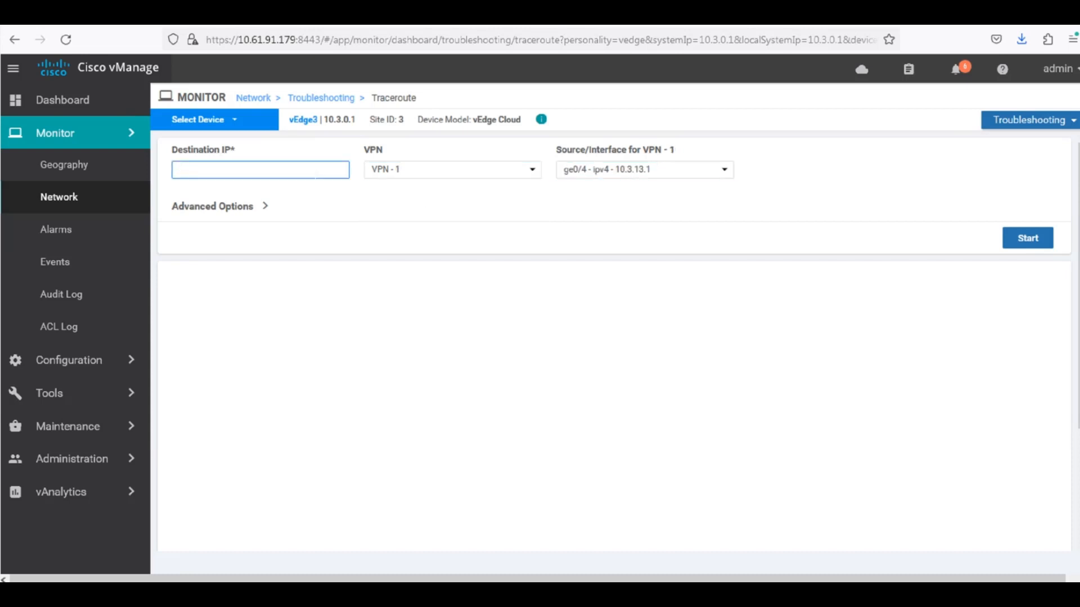
{"action": "type", "text": "10."}
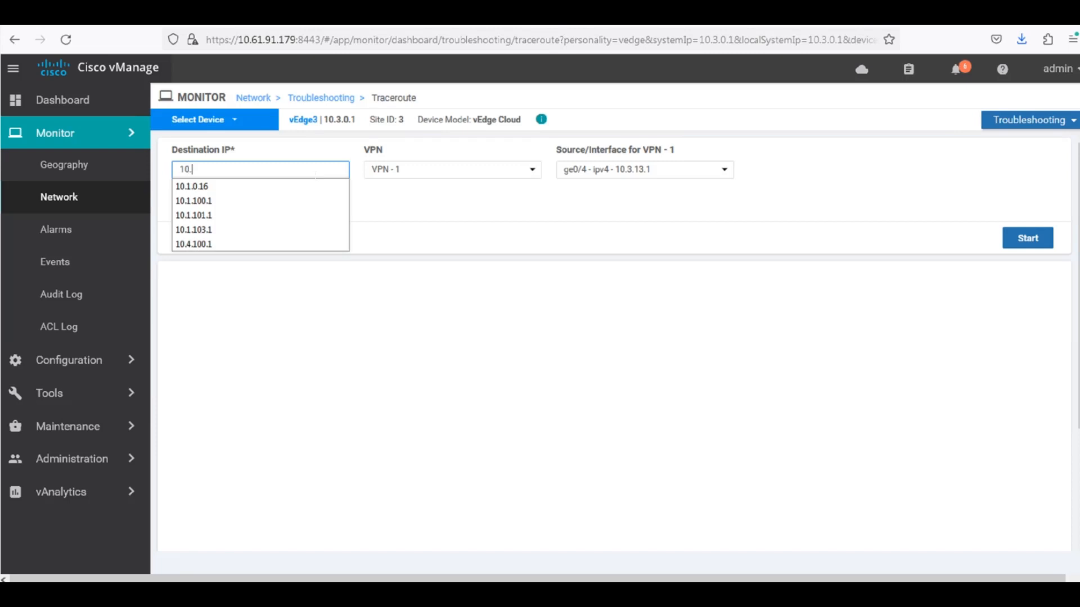
{"action": "type", "text": "1.0.16"}
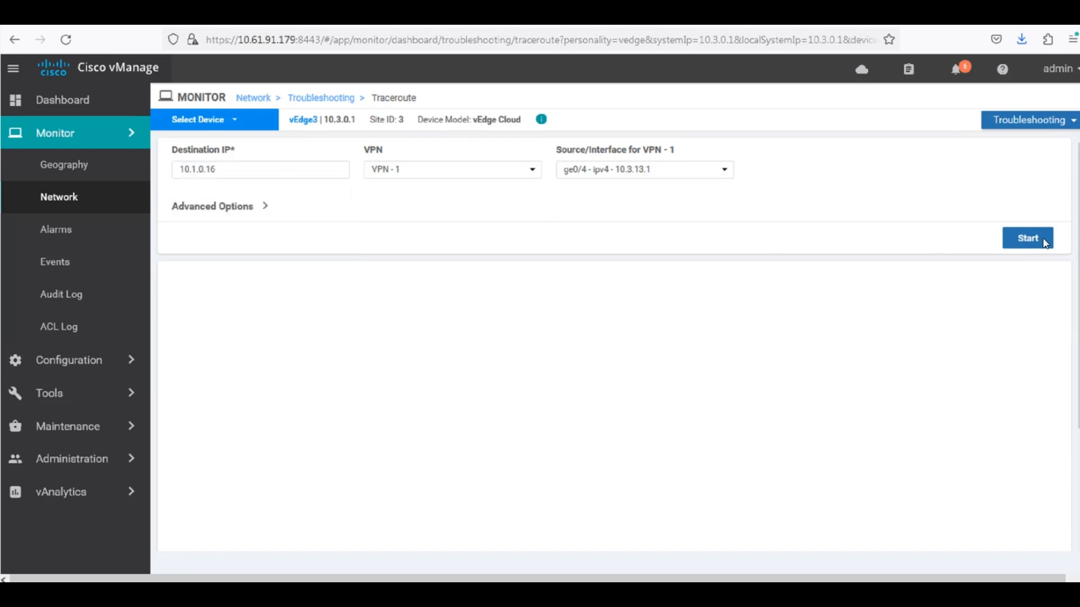
{"action": "left_click", "coordinate": [1044, 241]}
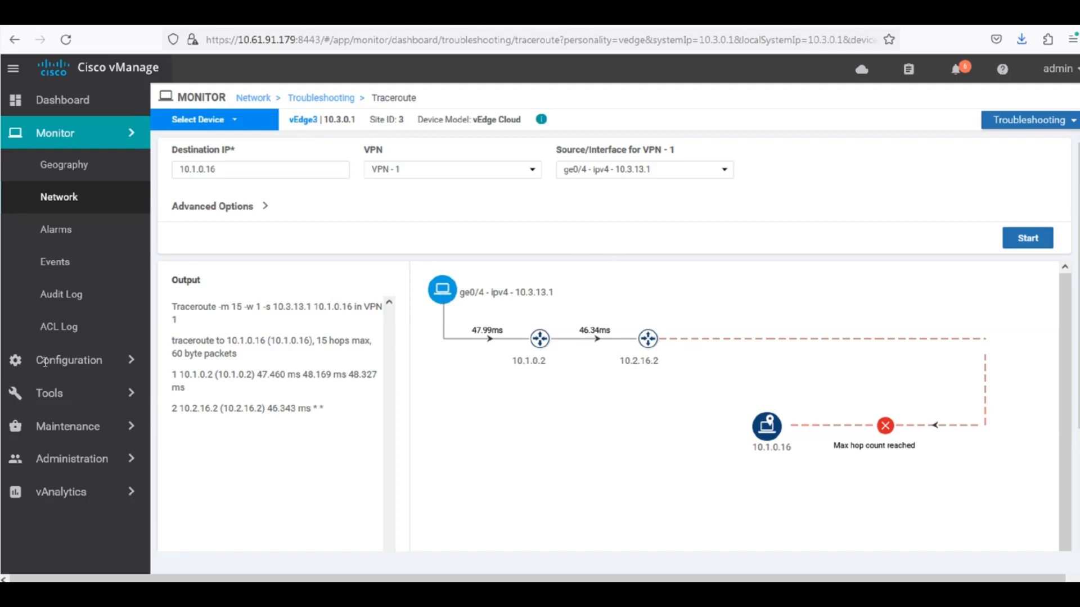
Open the list of centralized policies in the configuration area
{"action": "left_click", "coordinate": [64, 365]}
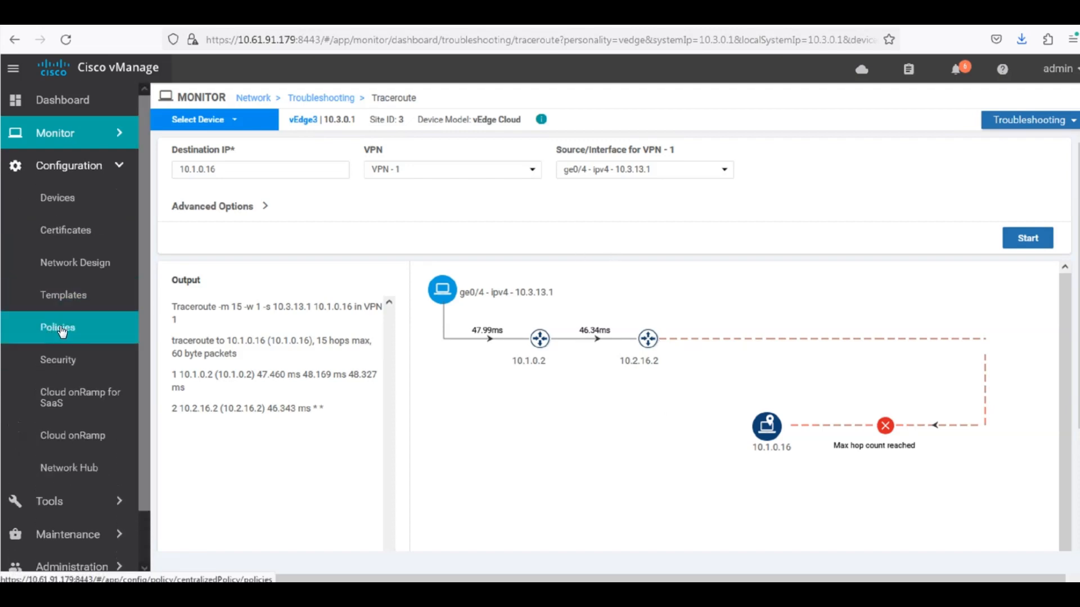
{"action": "left_click", "coordinate": [58, 328]}
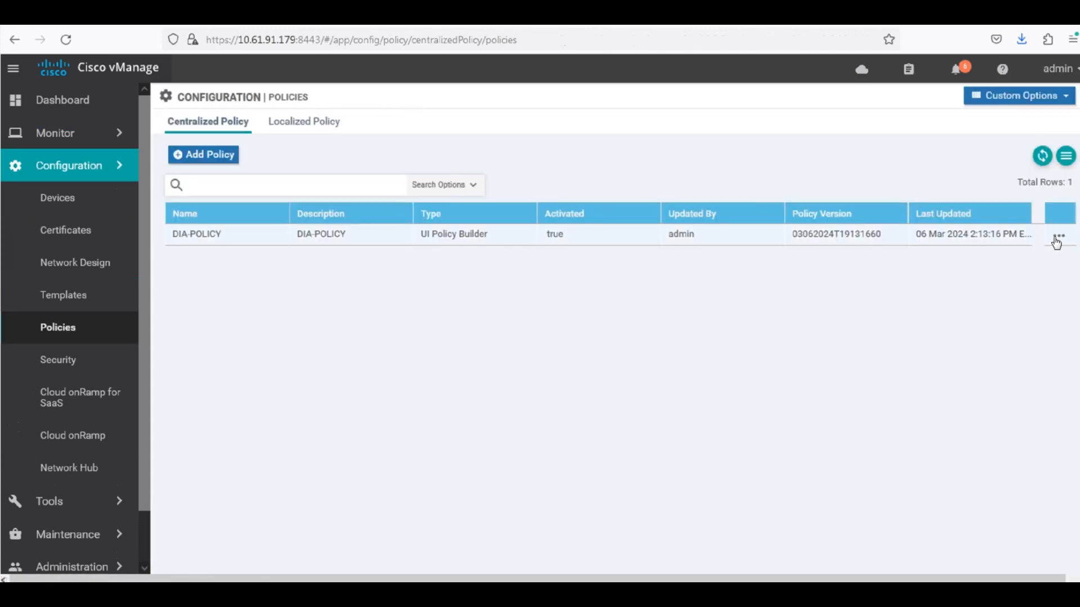
{"action": "left_click", "coordinate": [1057, 237]}
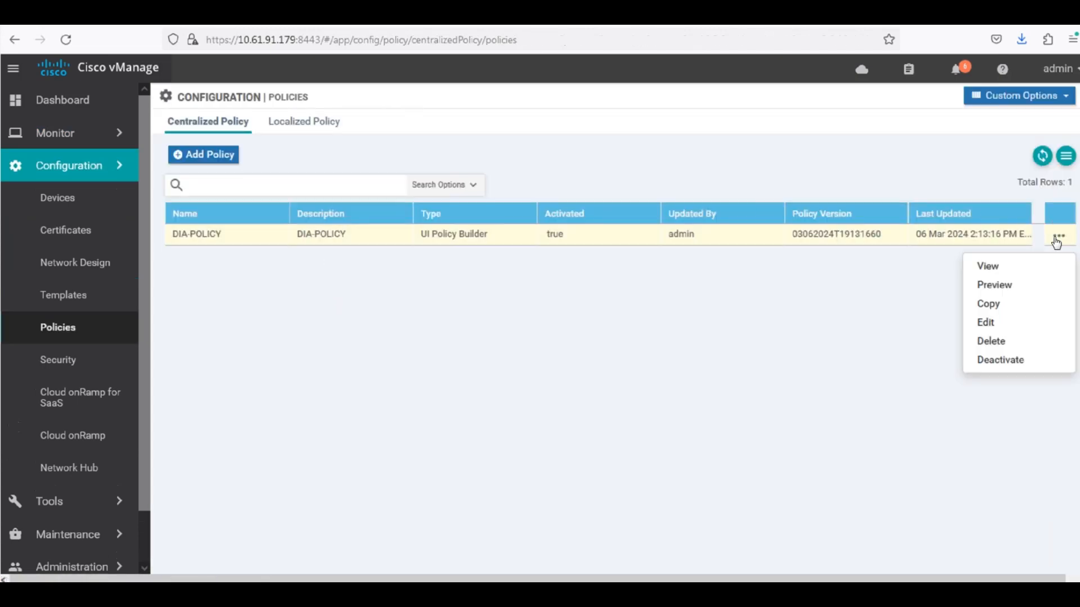
{"action": "left_click", "coordinate": [999, 326]}
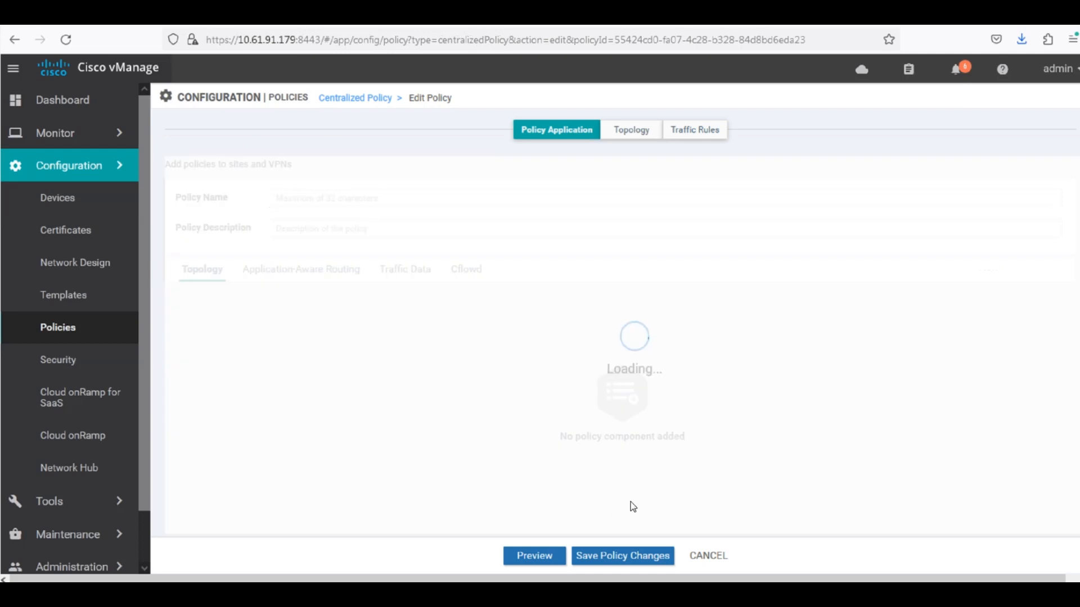
{"action": "left_click", "coordinate": [723, 557]}
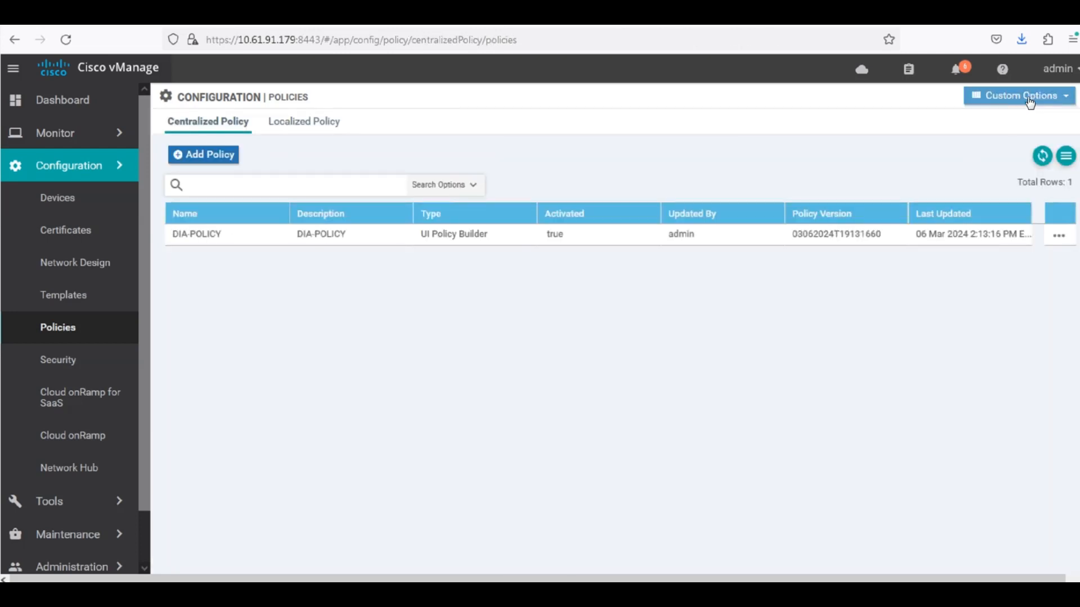
Open the data prefix lists among the custom lists for centralized policies
{"action": "left_click", "coordinate": [1022, 101]}
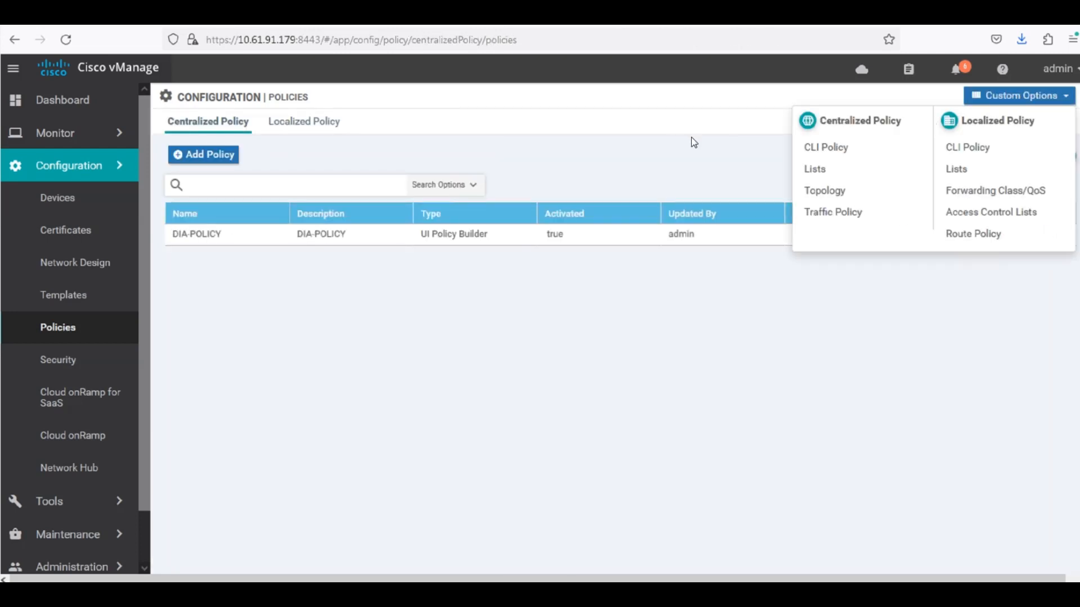
{"action": "left_click", "coordinate": [673, 137]}
{"action": "left_click", "coordinate": [987, 101]}
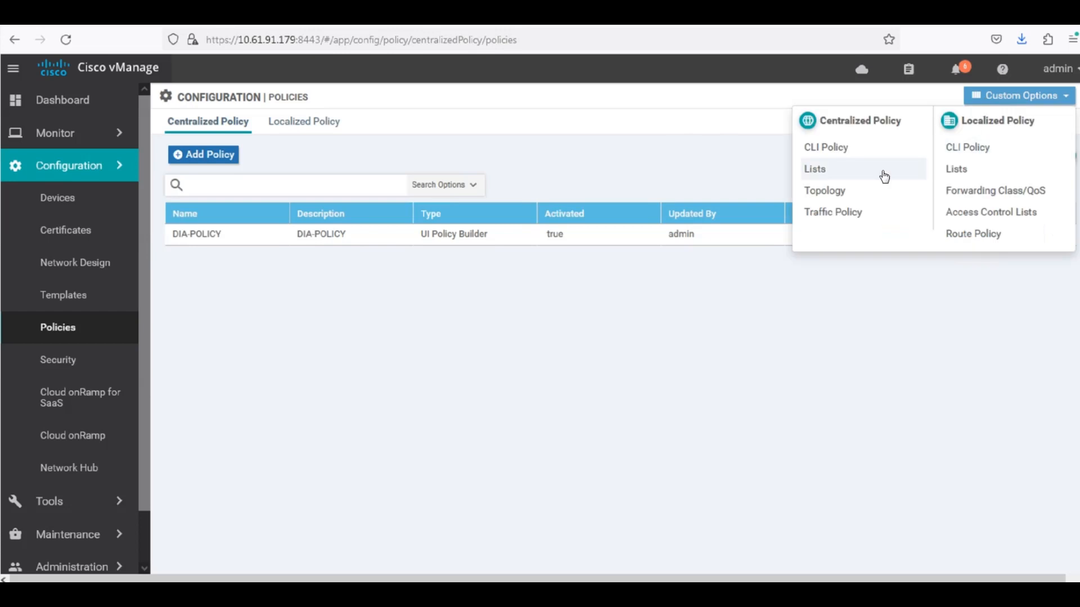
{"action": "left_click", "coordinate": [825, 174]}
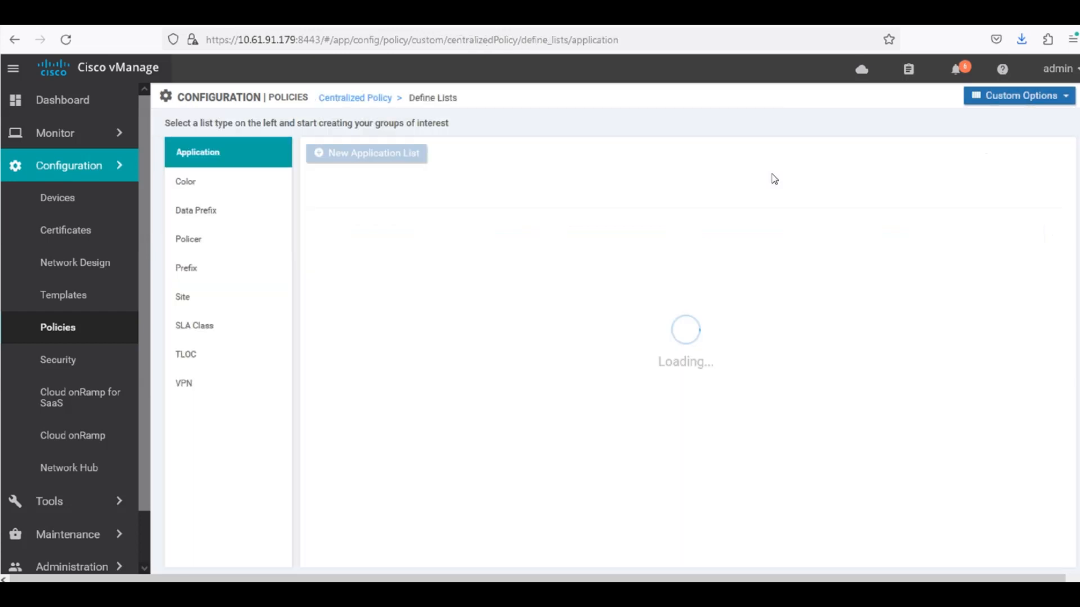
{"action": "left_click", "coordinate": [265, 213]}
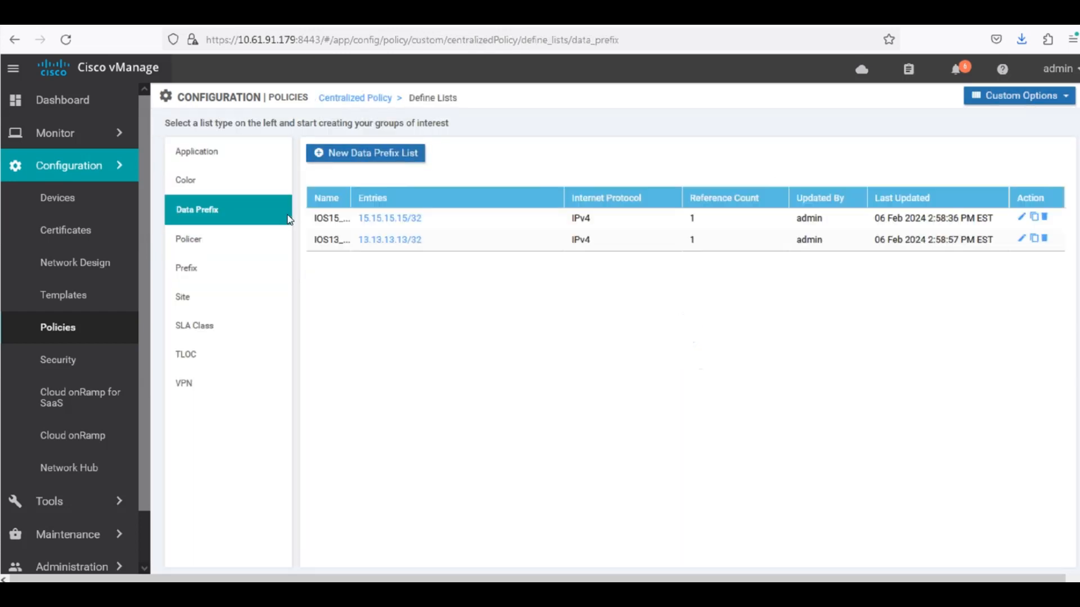
Create an IPv4 data prefix list named RFC1918 with 10.0.0.0/8, 172.16.0.0/12 and 192.168.0.0/16, and widen the table's Name column
{"action": "left_click", "coordinate": [406, 155]}
{"action": "left_click", "coordinate": [392, 210]}
{"action": "type", "text": "RFC1918"}
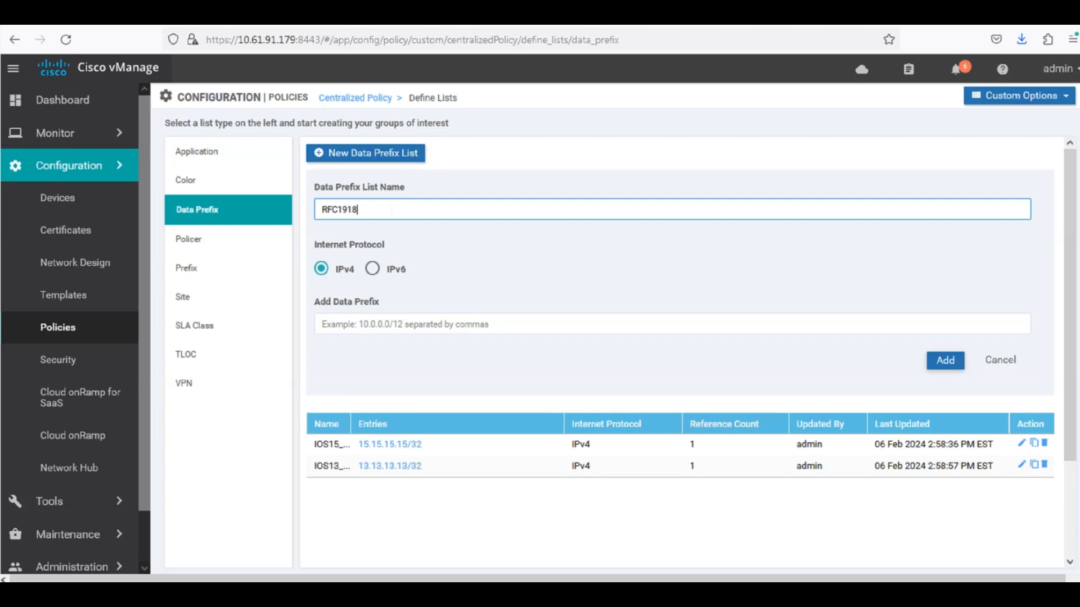
{"action": "left_click", "coordinate": [391, 331]}
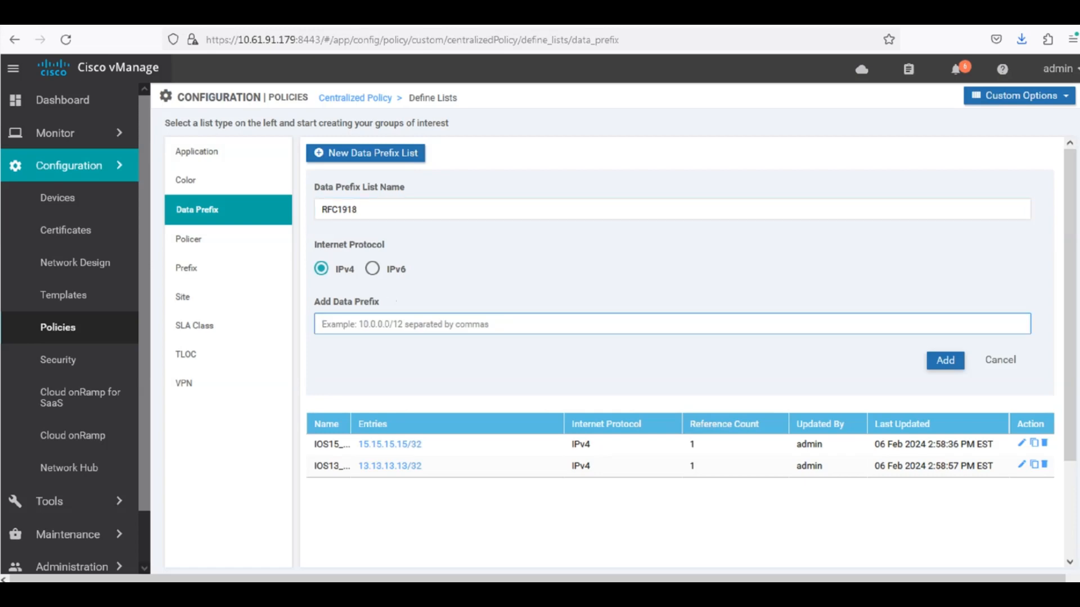
{"action": "type", "text": "10.0.0"}
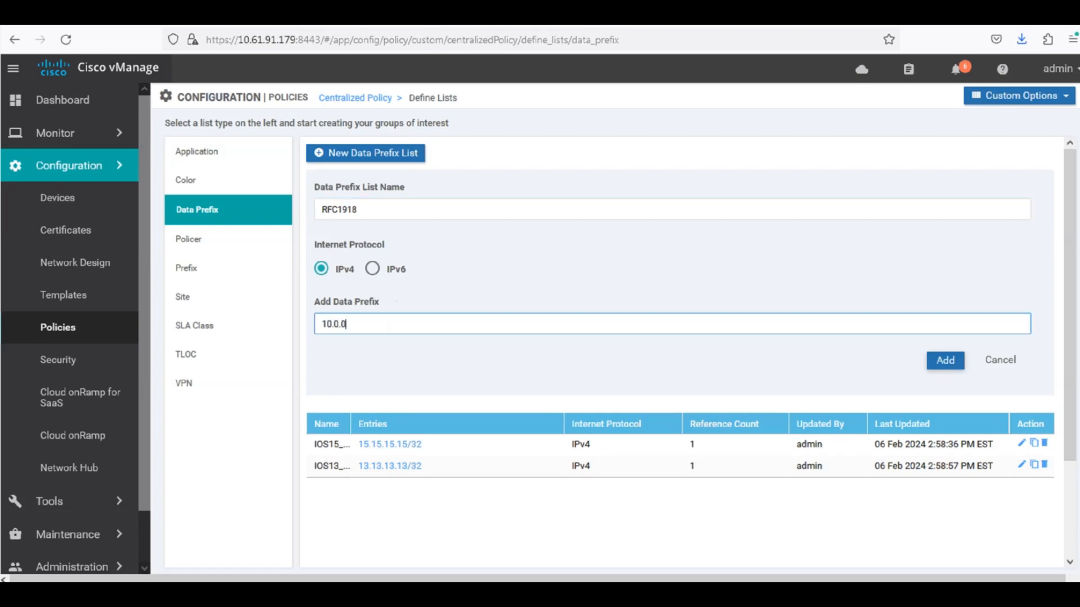
{"action": "type", "text": ".0/8,172.16.0.0/12, 192.168.0.0/"}
{"action": "type", "text": "16"}
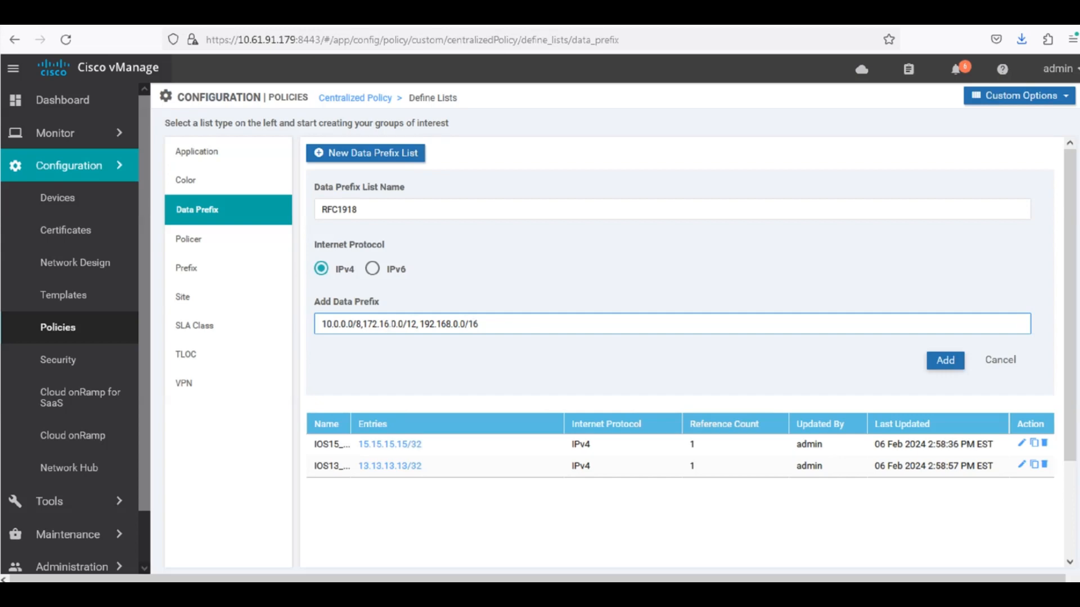
{"action": "left_click", "coordinate": [945, 360]}
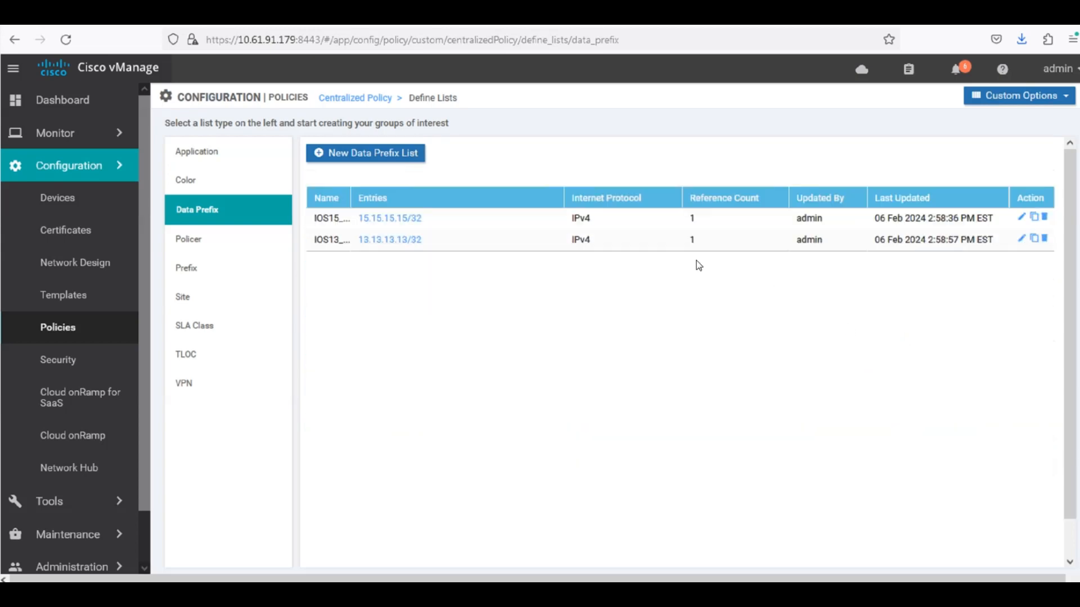
{"action": "left_click_drag", "start_coordinate": [351, 198], "coordinate": [391, 200]}
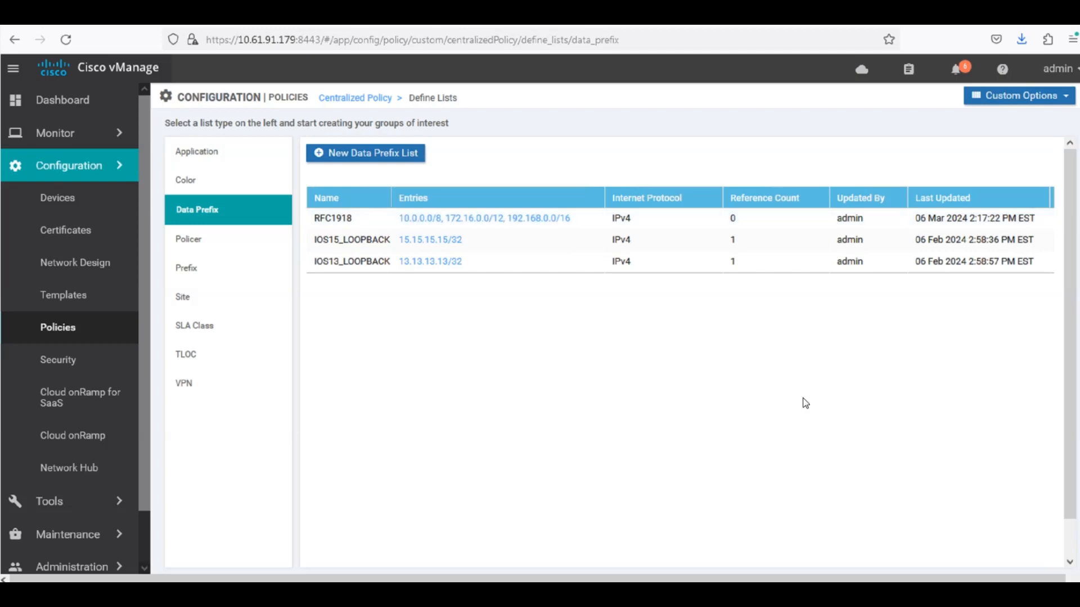
Open DIA-POLICY for editing and start a new traffic data policy under its traffic rules
{"action": "left_click", "coordinate": [104, 341]}
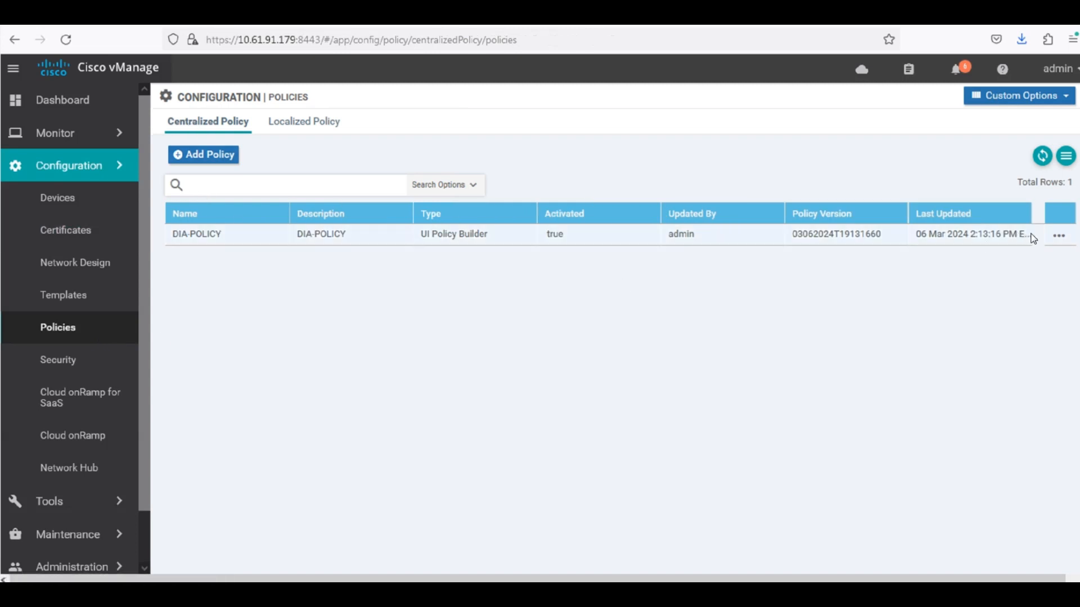
{"action": "left_click", "coordinate": [1059, 237]}
{"action": "left_click", "coordinate": [995, 324]}
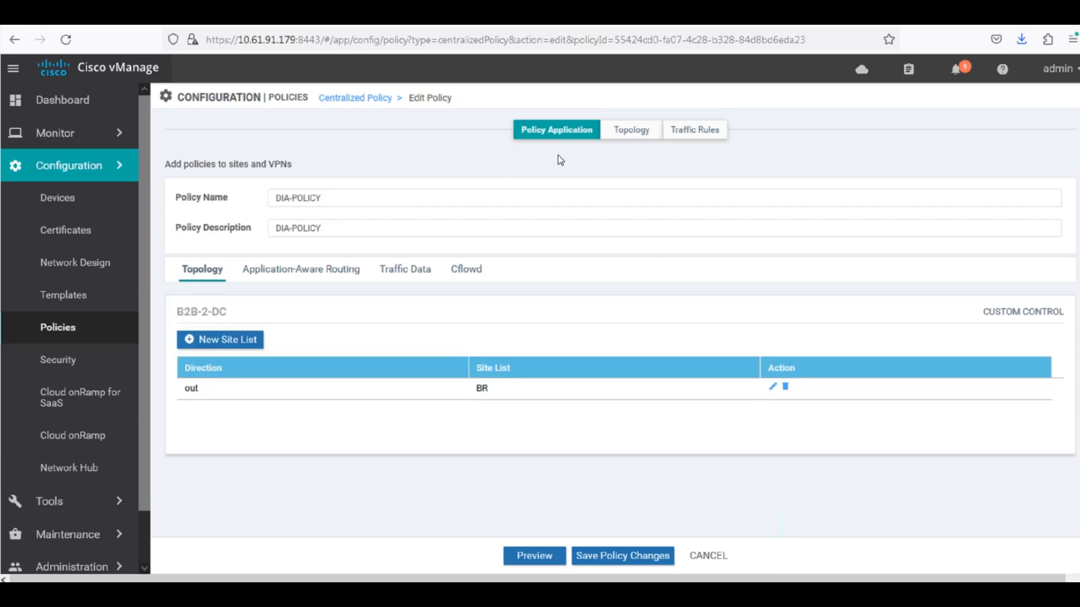
{"action": "left_click", "coordinate": [691, 136]}
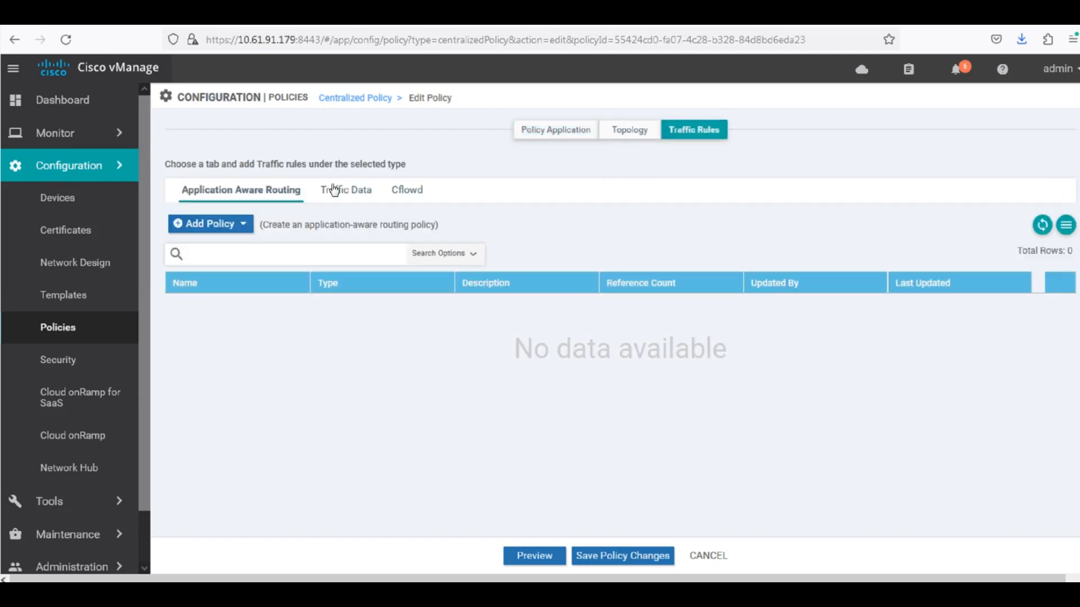
{"action": "left_click", "coordinate": [352, 191]}
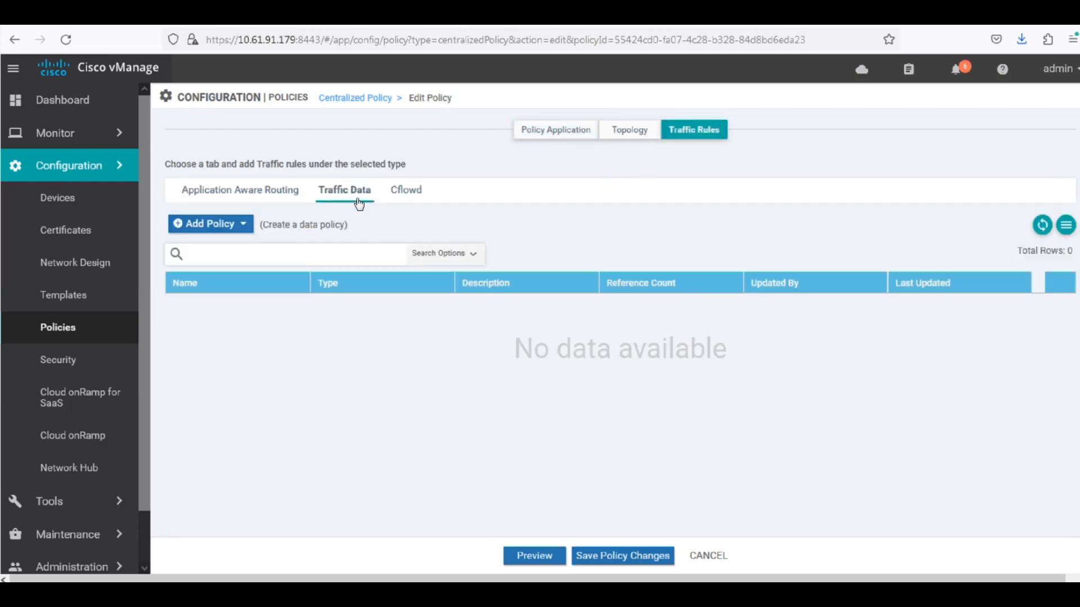
{"action": "left_click", "coordinate": [249, 228]}
{"action": "left_click", "coordinate": [223, 250]}
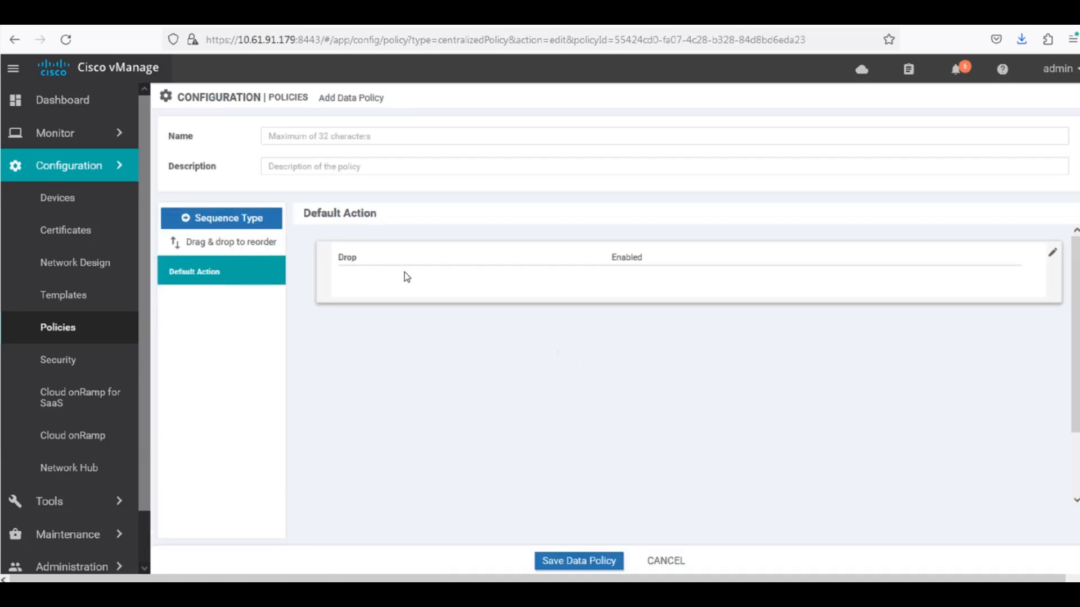
Name the new data policy DROP-RFC1918 and use the same text as its description
{"action": "left_click", "coordinate": [450, 136]}
{"action": "type", "text": "DROP-RF"}
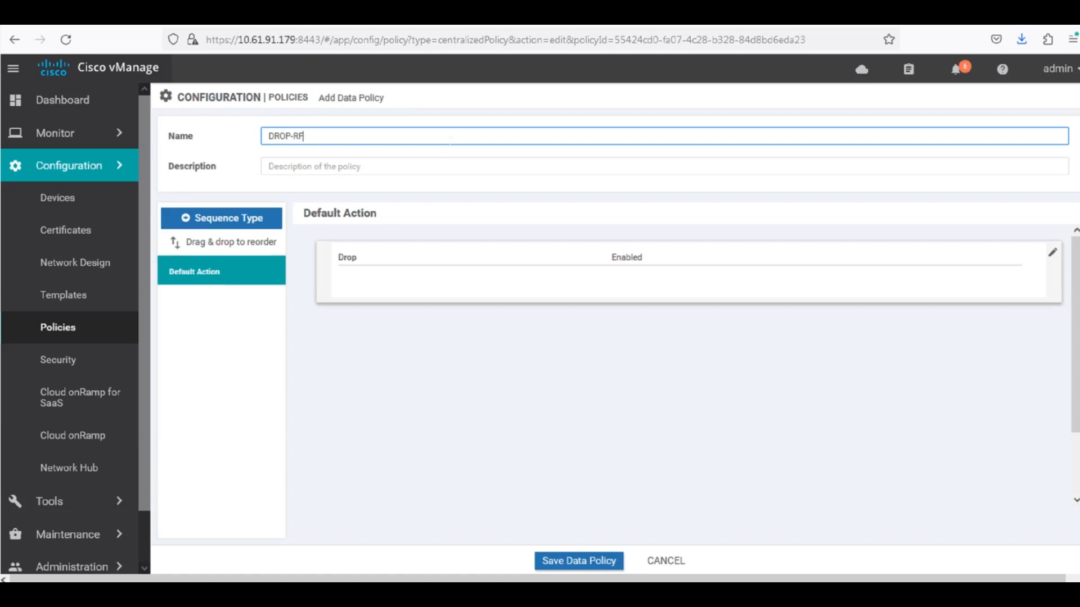
{"action": "type", "text": "C1918"}
{"action": "key", "text": "ctrl+a"}
{"action": "key", "text": "ctrl+c"}
{"action": "left_click", "coordinate": [321, 166]}
{"action": "key", "text": "ctrl+v"}
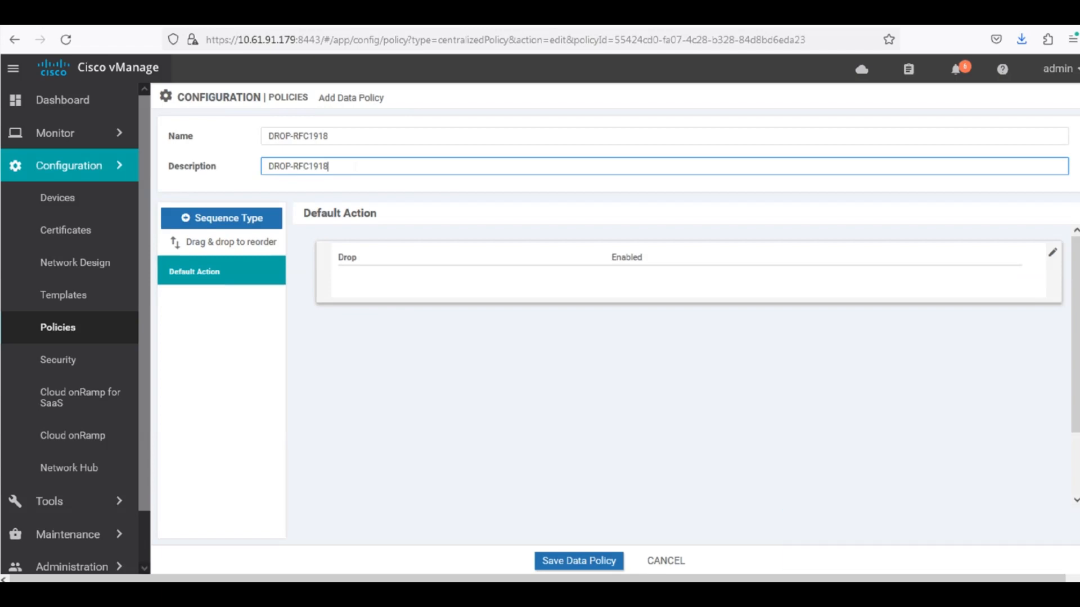
Add a custom sequence with an IPv4 rule matching the destination data prefix list RFC1918
{"action": "left_click", "coordinate": [186, 217]}
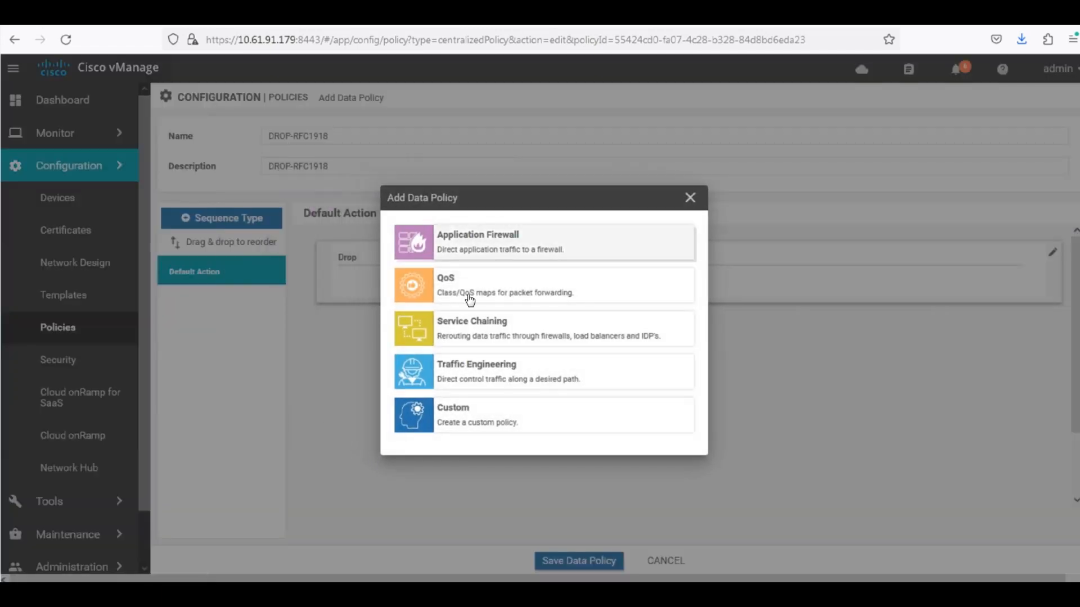
{"action": "left_click", "coordinate": [441, 423]}
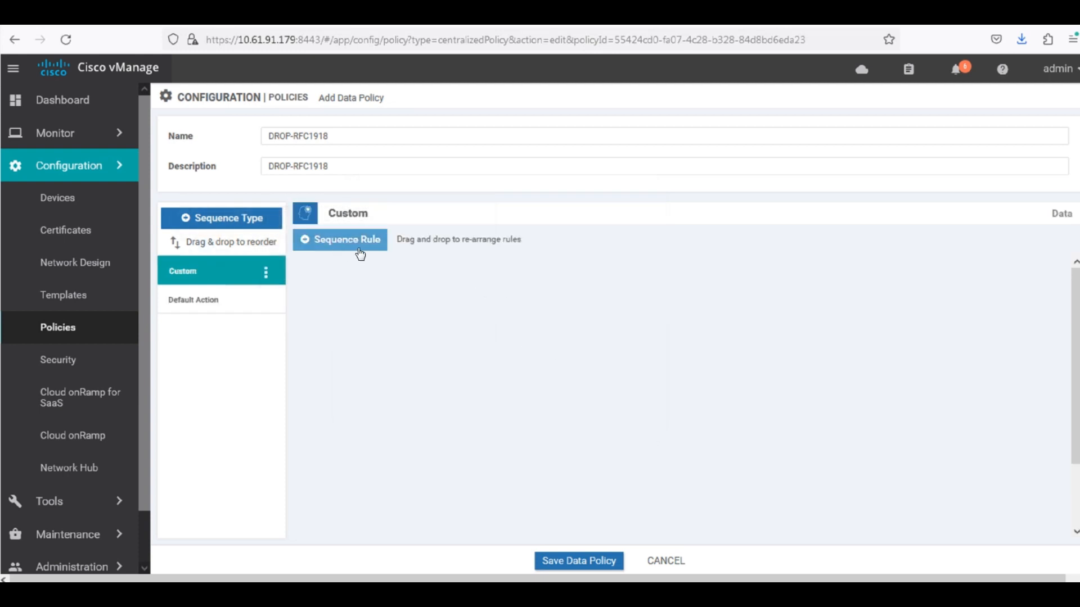
{"action": "left_click", "coordinate": [338, 243]}
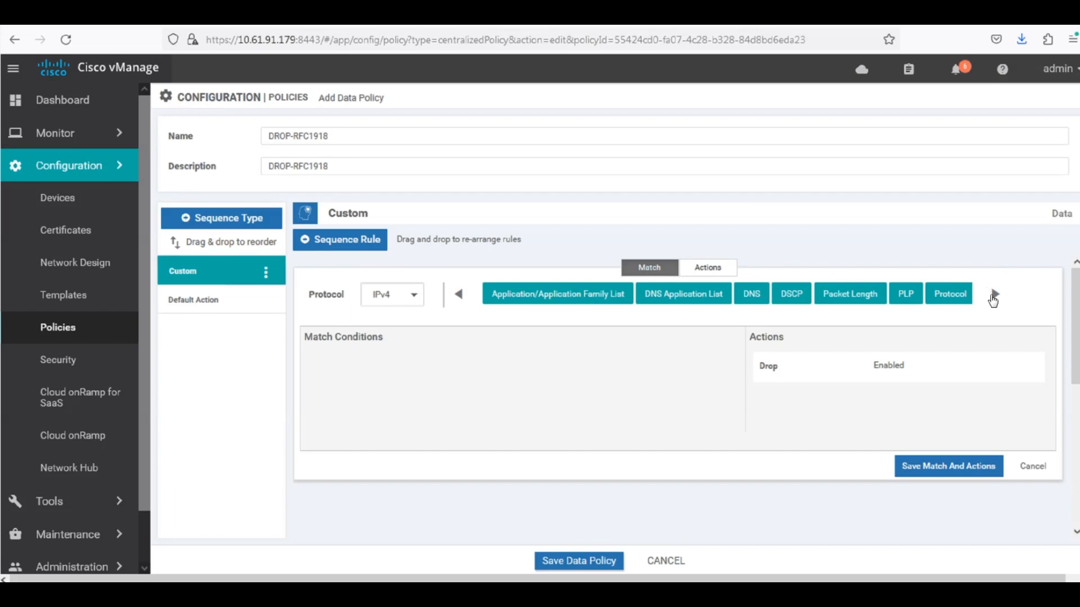
{"action": "left_click", "coordinate": [992, 298]}
{"action": "left_click", "coordinate": [993, 298]}
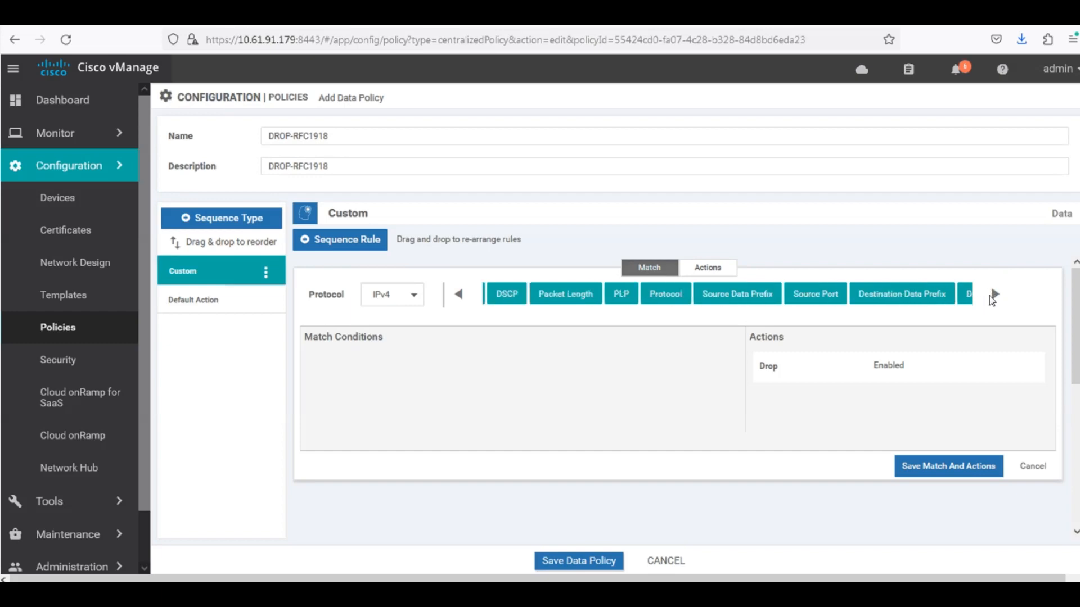
{"action": "left_click", "coordinate": [895, 301]}
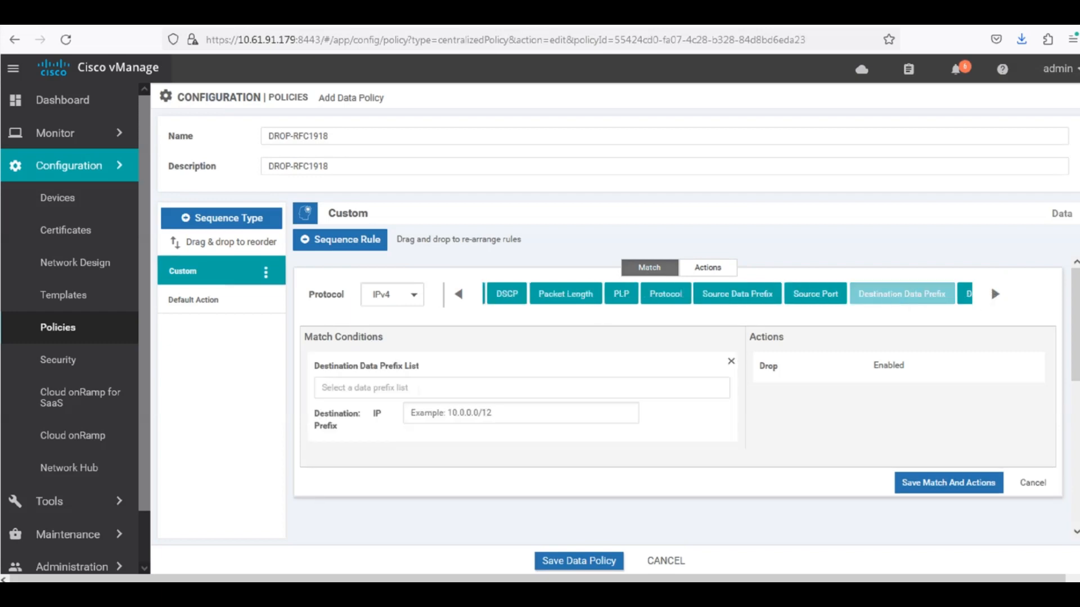
{"action": "left_click", "coordinate": [418, 388]}
{"action": "left_click", "coordinate": [417, 466]}
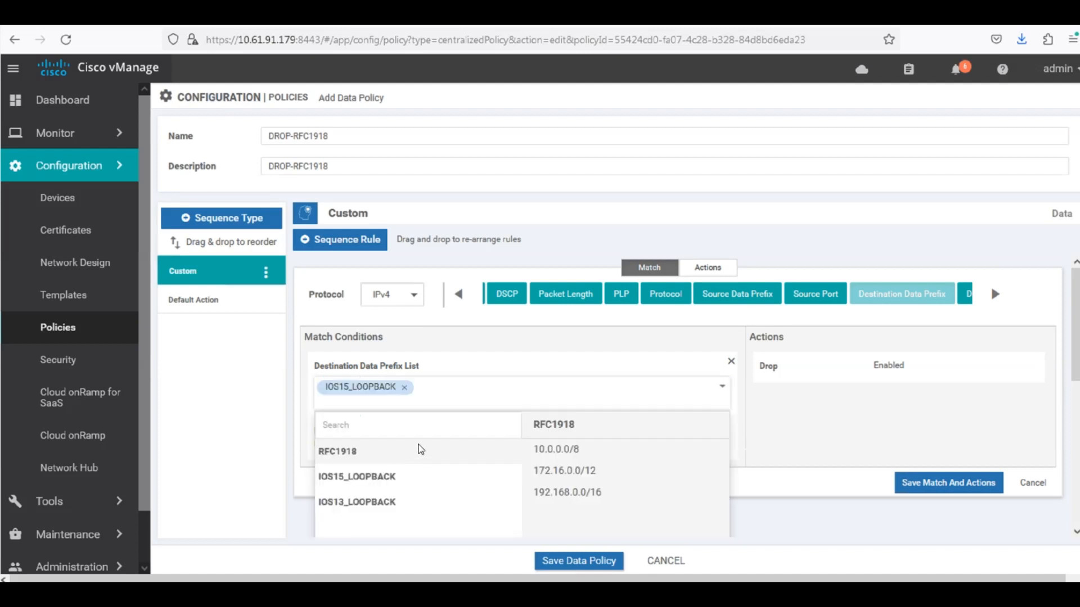
{"action": "left_click", "coordinate": [406, 388]}
{"action": "left_click", "coordinate": [344, 441]}
Set the RFC1918 rule to drop traffic with the counter DROP-RFC1918-COUNTER and save the rule
{"action": "left_click", "coordinate": [706, 270]}
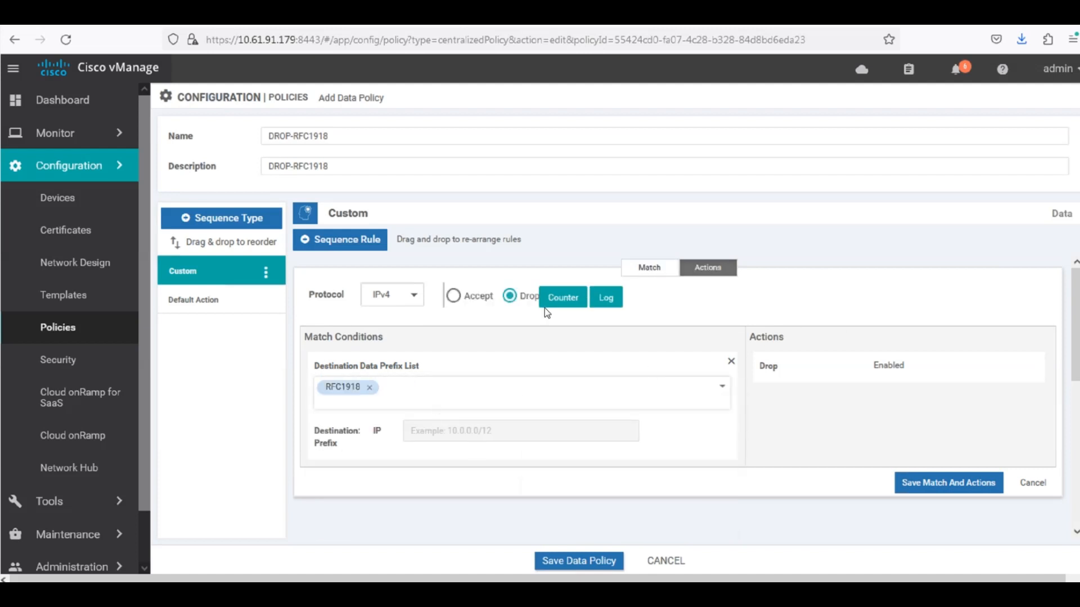
{"action": "left_click", "coordinate": [456, 296]}
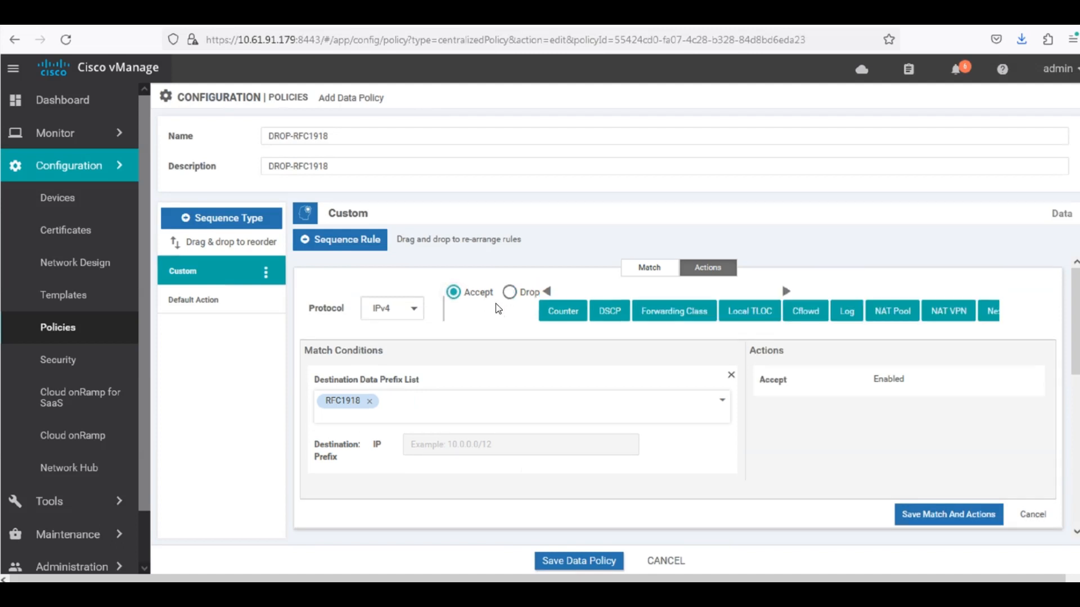
{"action": "left_click", "coordinate": [509, 292]}
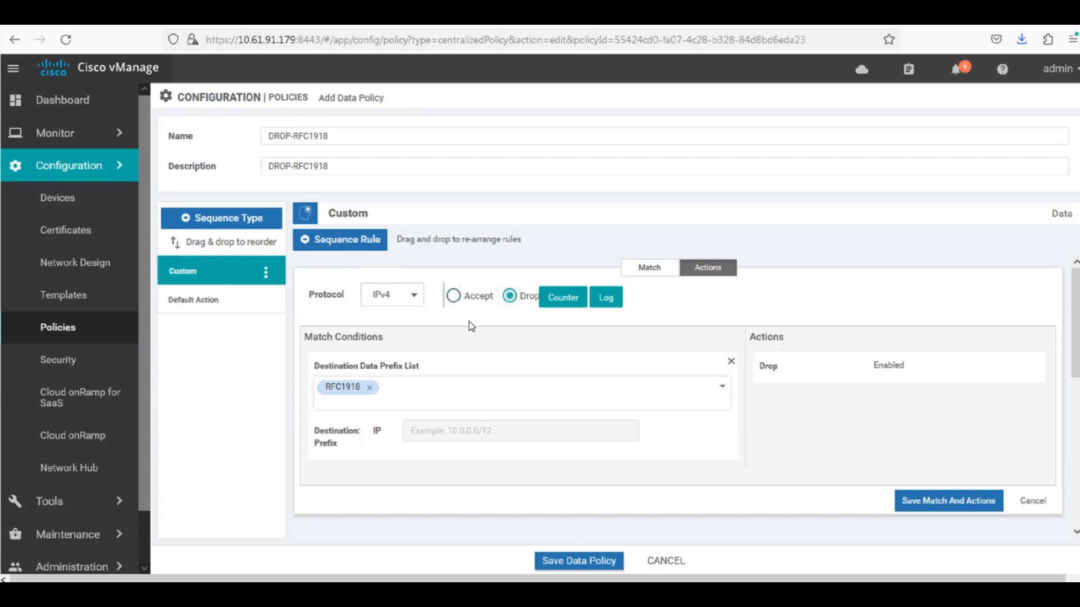
{"action": "left_click", "coordinate": [565, 298]}
{"action": "left_click", "coordinate": [953, 404]}
{"action": "type", "text": "dro"}
{"action": "key", "text": "BackSpace"}
{"action": "key", "text": "BackSpace"}
{"action": "key", "text": "BackSpace"}
{"action": "type", "text": "d"}
{"action": "left_click", "coordinate": [923, 424]}
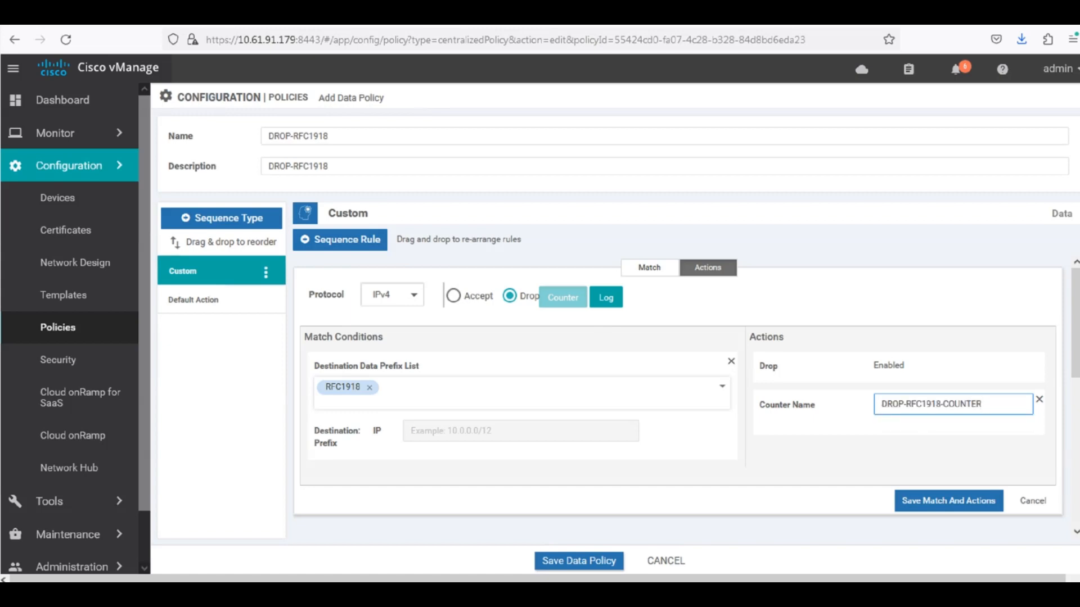
{"action": "left_click", "coordinate": [935, 501]}
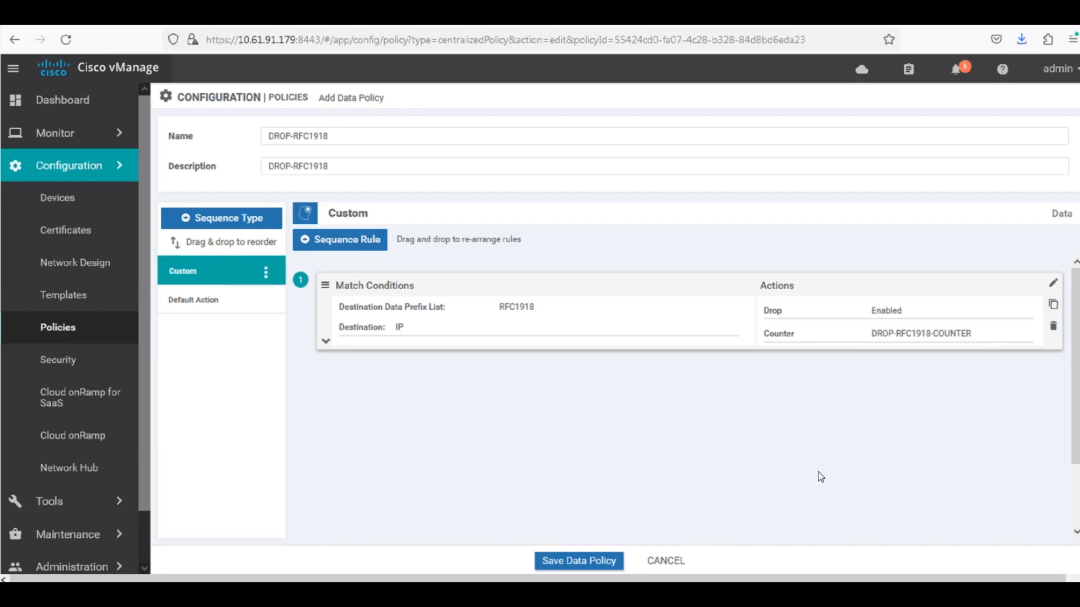
Add a second rule to the custom sequence matching the destination IP prefix 0.0.0.0/0
{"action": "left_click", "coordinate": [341, 243]}
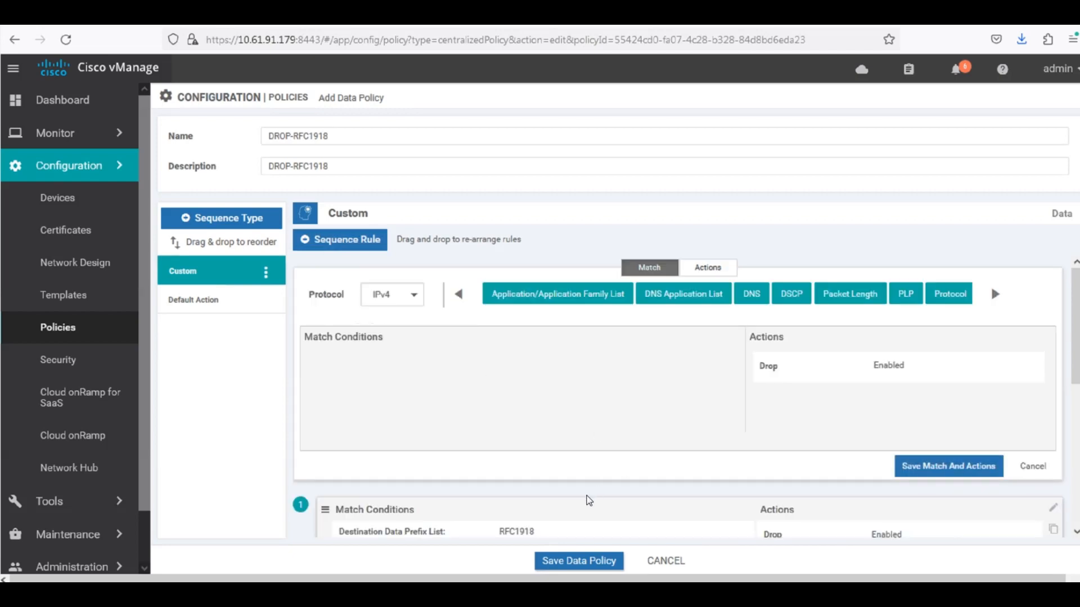
{"action": "scroll", "coordinate": [563, 484], "scroll_direction": "down", "scroll_amount": 1}
{"action": "scroll", "coordinate": [515, 365], "scroll_direction": "down", "scroll_amount": 3}
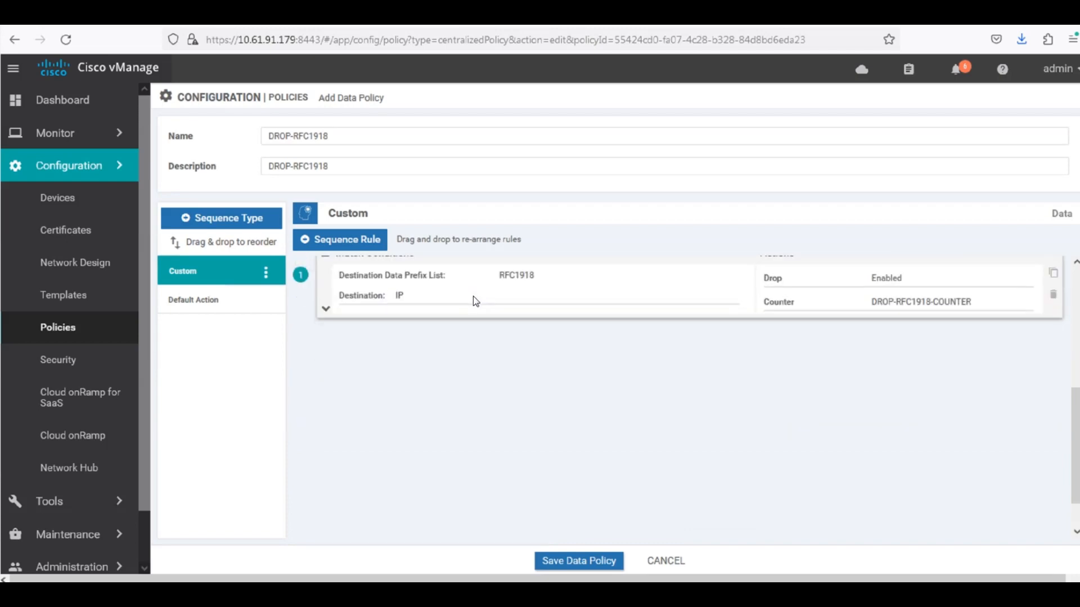
{"action": "left_click_drag", "start_coordinate": [1077, 442], "coordinate": [1065, 276]}
{"action": "left_click", "coordinate": [994, 294]}
{"action": "left_click", "coordinate": [994, 295]}
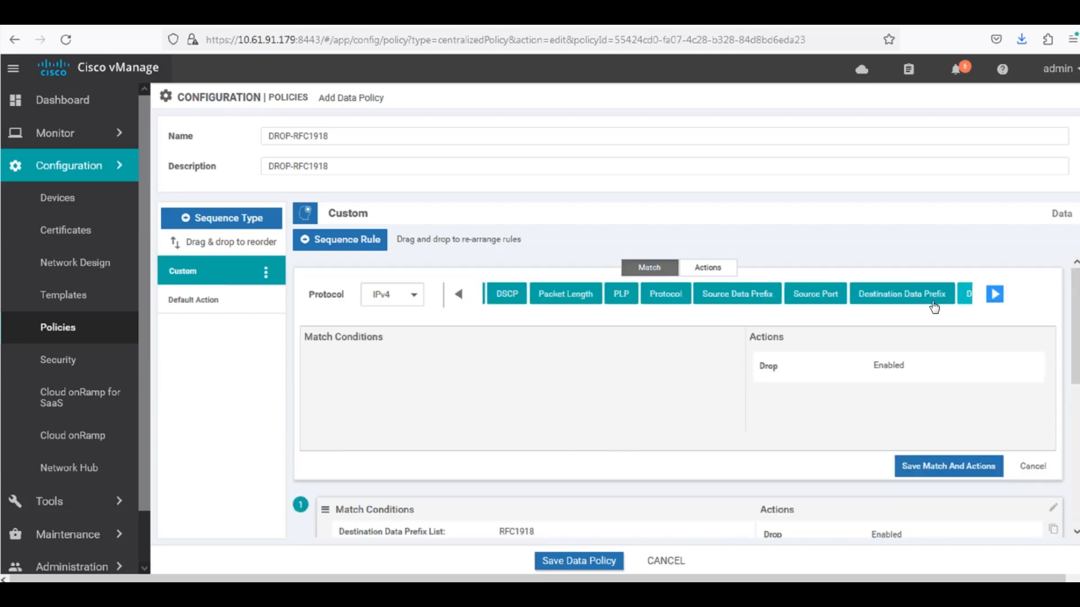
{"action": "left_click", "coordinate": [909, 298]}
{"action": "left_click", "coordinate": [406, 396]}
{"action": "left_click", "coordinate": [602, 360]}
{"action": "left_click", "coordinate": [510, 415]}
{"action": "type", "text": "0.0.0.0"}
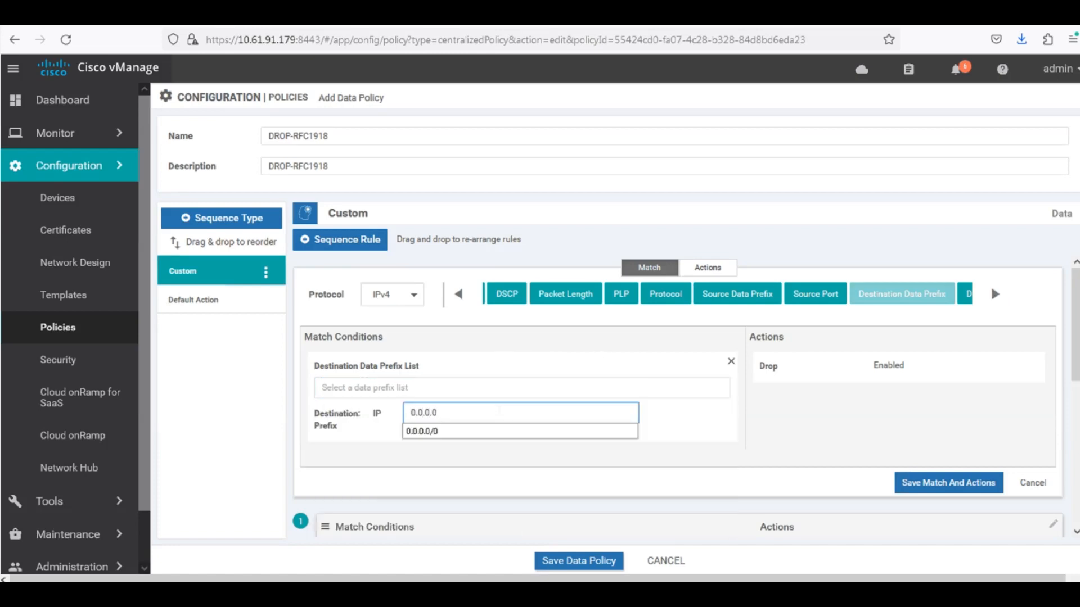
{"action": "type", "text": "/0"}
{"action": "left_click", "coordinate": [705, 444]}
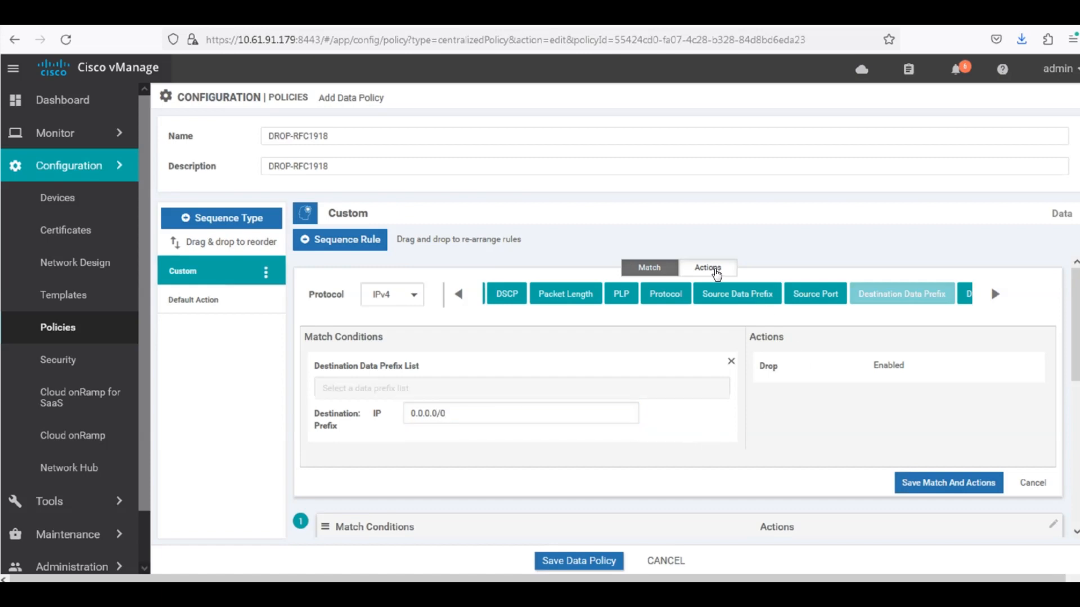
Set the 0.0.0.0/0 rule to accept traffic with the counter NON-RFC1918-Permit, then save the rule and the data policy
{"action": "left_click", "coordinate": [709, 268]}
{"action": "left_click", "coordinate": [469, 298]}
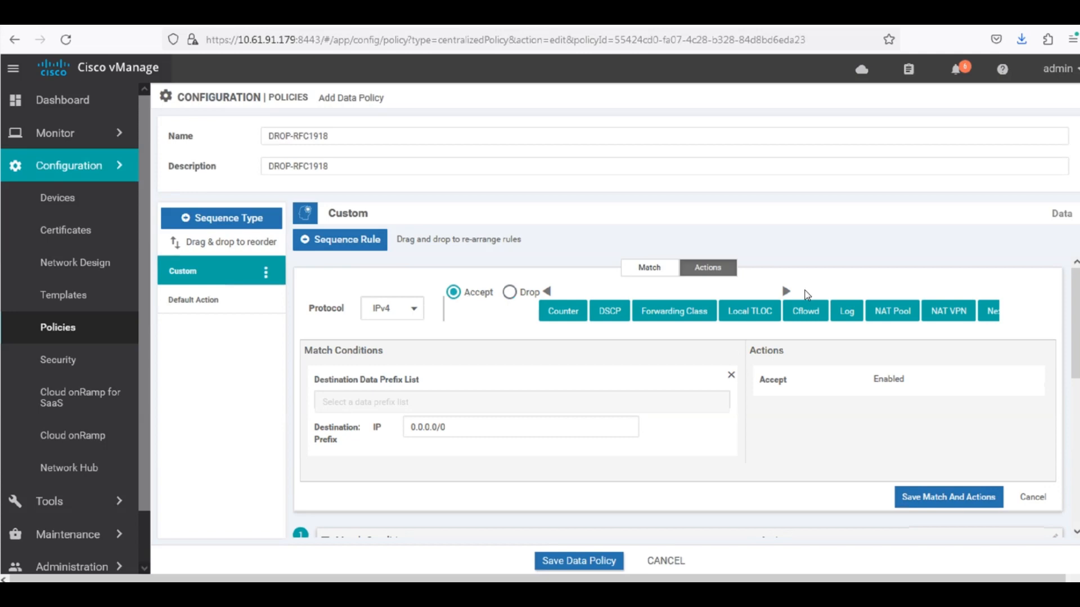
{"action": "left_click", "coordinate": [648, 269]}
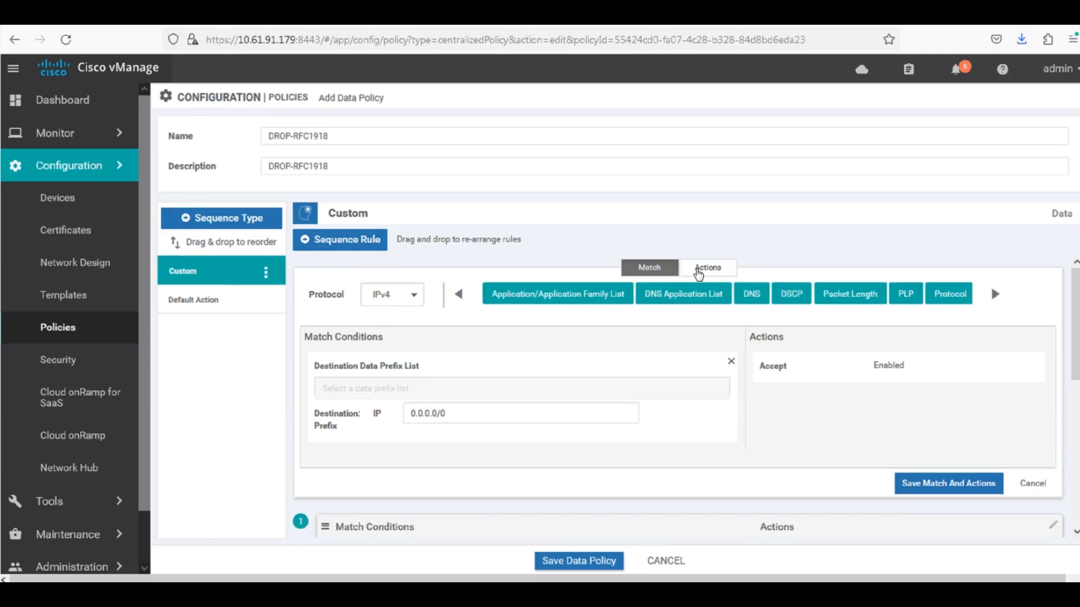
{"action": "left_click", "coordinate": [707, 268]}
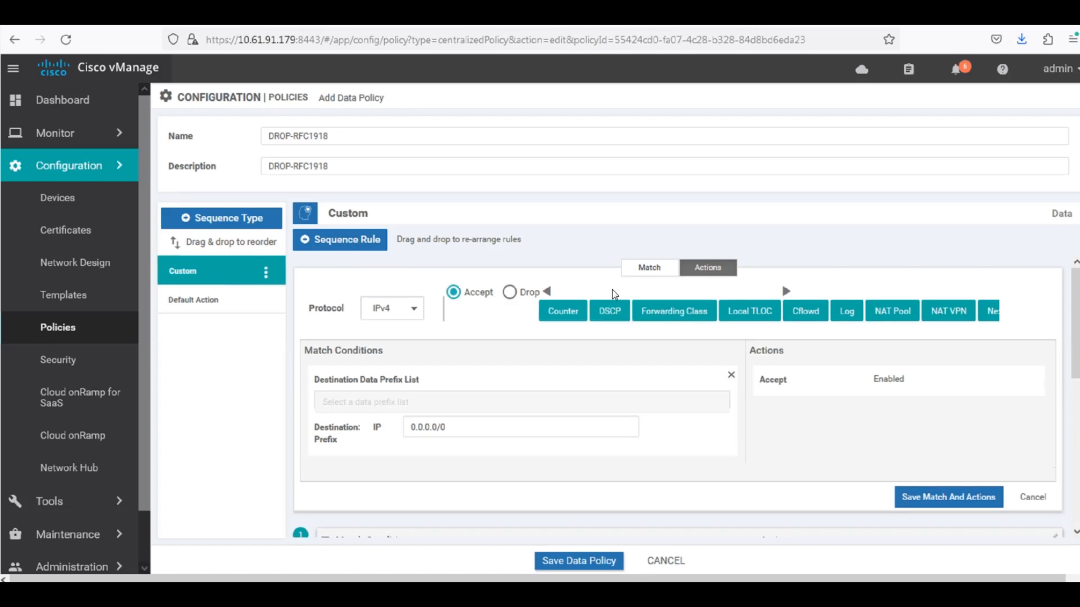
{"action": "left_click", "coordinate": [568, 312]}
{"action": "left_click", "coordinate": [900, 419]}
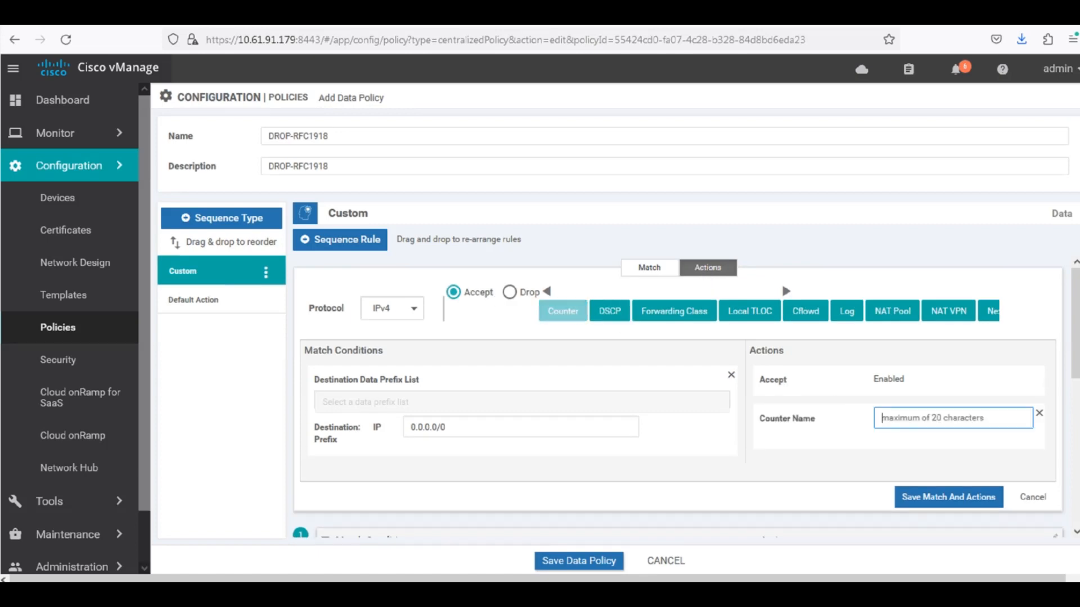
{"action": "type", "text": "N"}
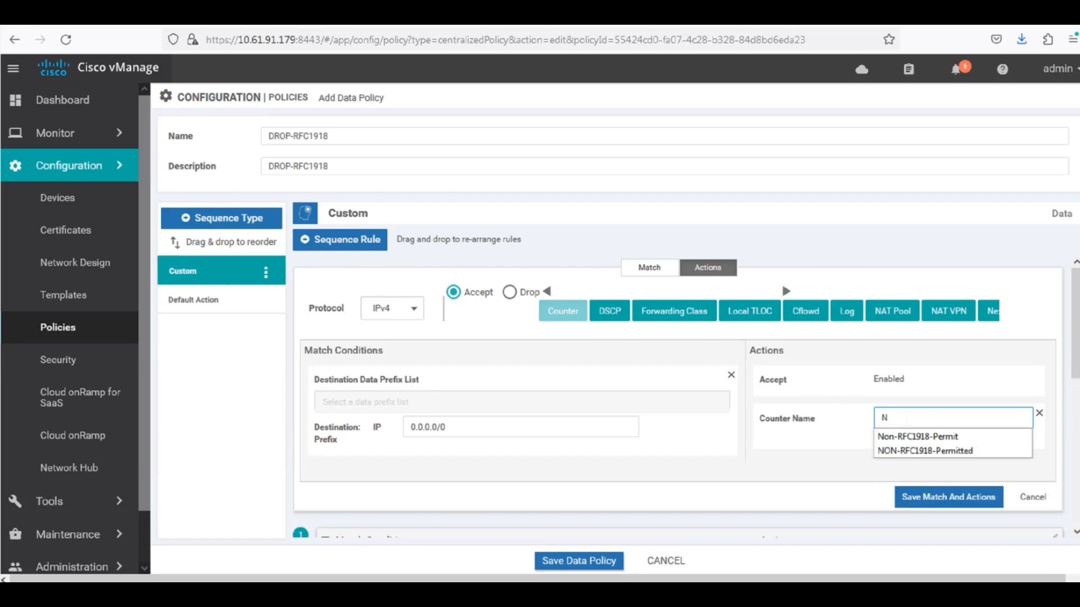
{"action": "left_click", "coordinate": [934, 450]}
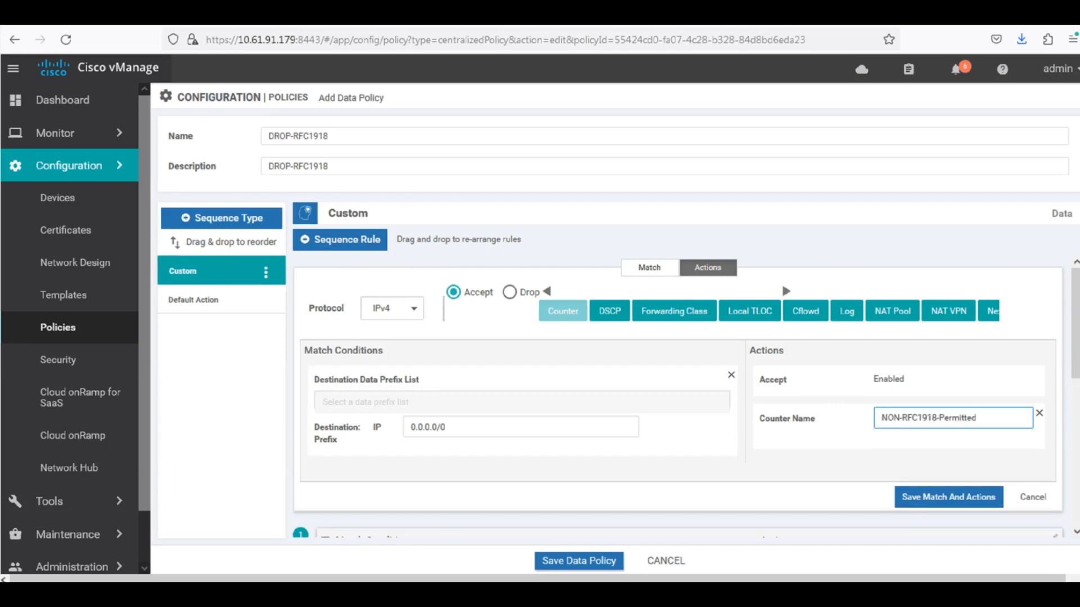
{"action": "left_click", "coordinate": [949, 502]}
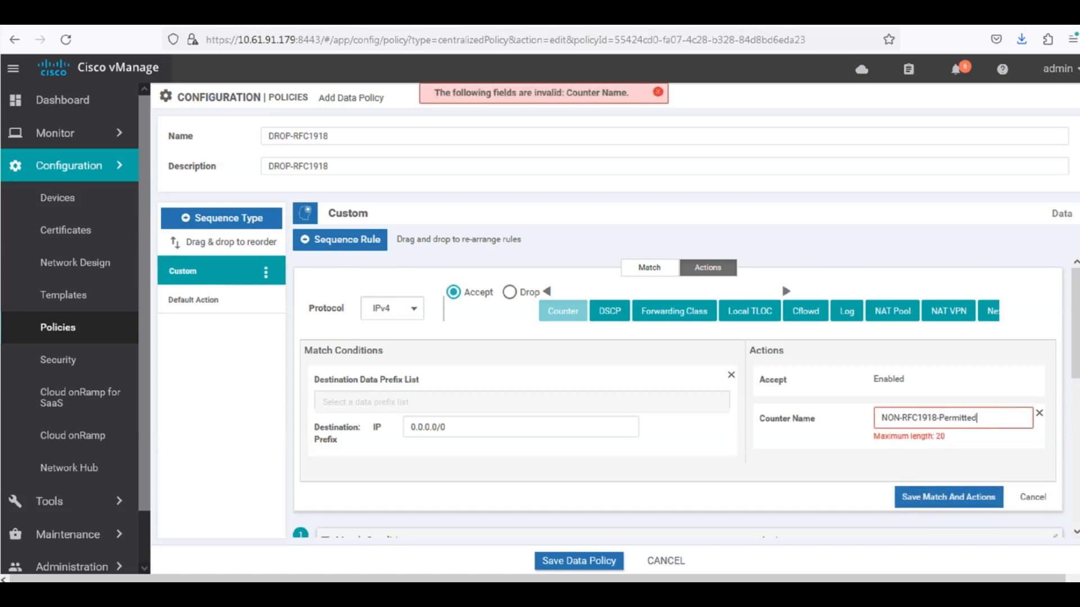
{"action": "key", "text": "BackSpace"}
{"action": "key", "text": "BackSpace"}
{"action": "key", "text": "BackSpace"}
{"action": "left_click", "coordinate": [959, 505]}
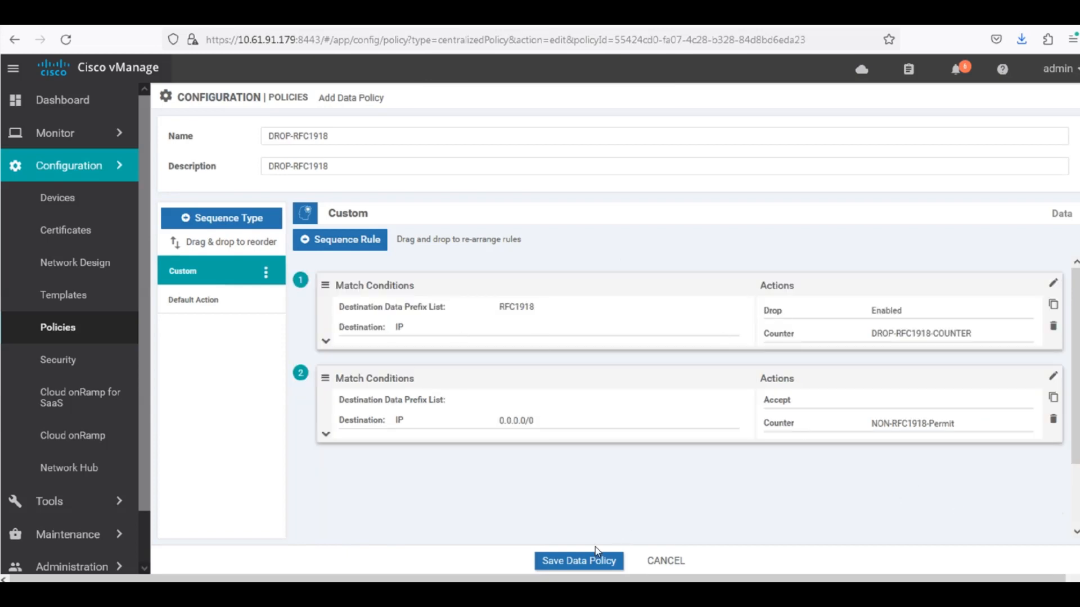
{"action": "left_click", "coordinate": [586, 567]}
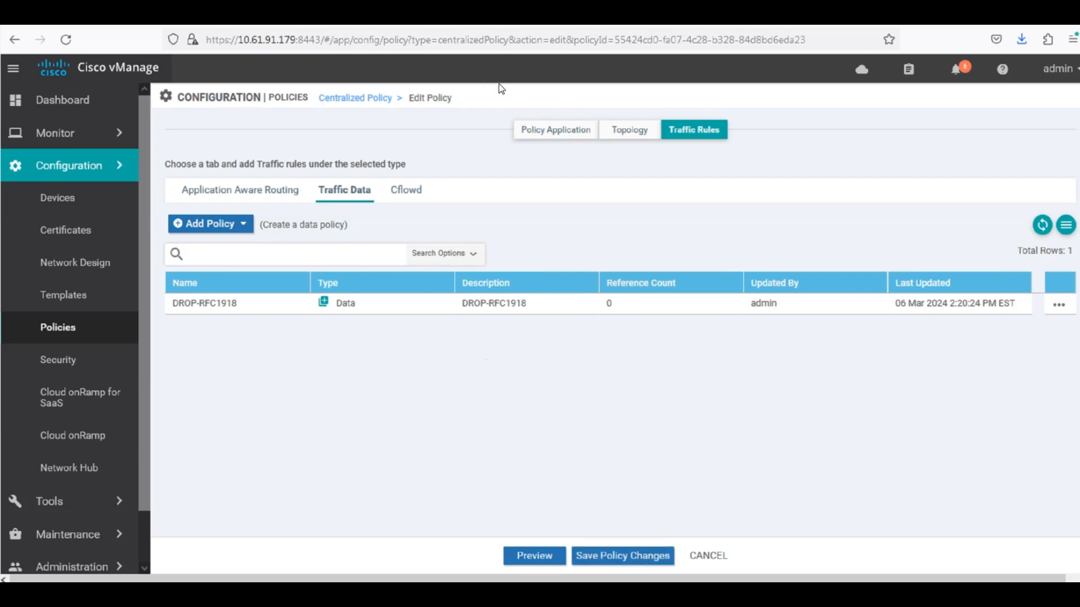
Apply the DROP-RFC1918 data policy from service to site list BR and VPN list GUEST in DIA-POLICY's policy application
{"action": "left_click", "coordinate": [570, 135]}
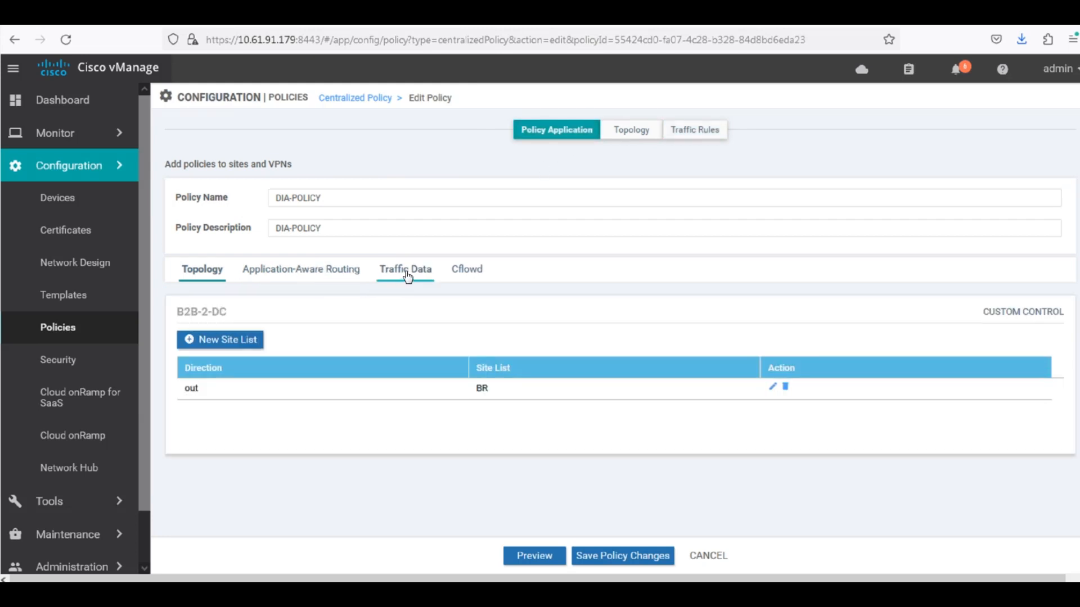
{"action": "left_click", "coordinate": [428, 275]}
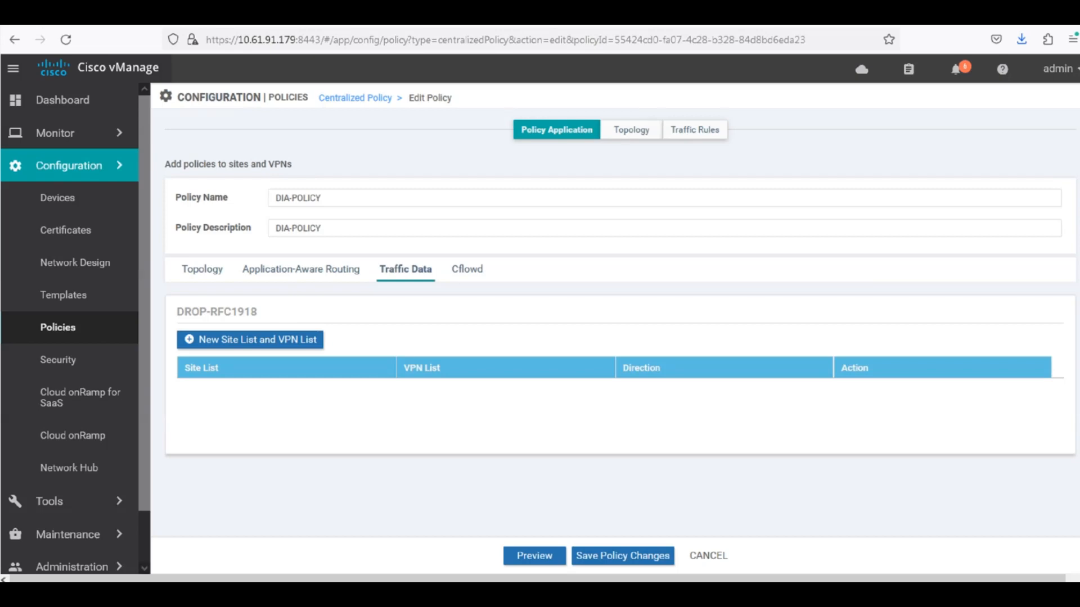
{"action": "left_click", "coordinate": [248, 340]}
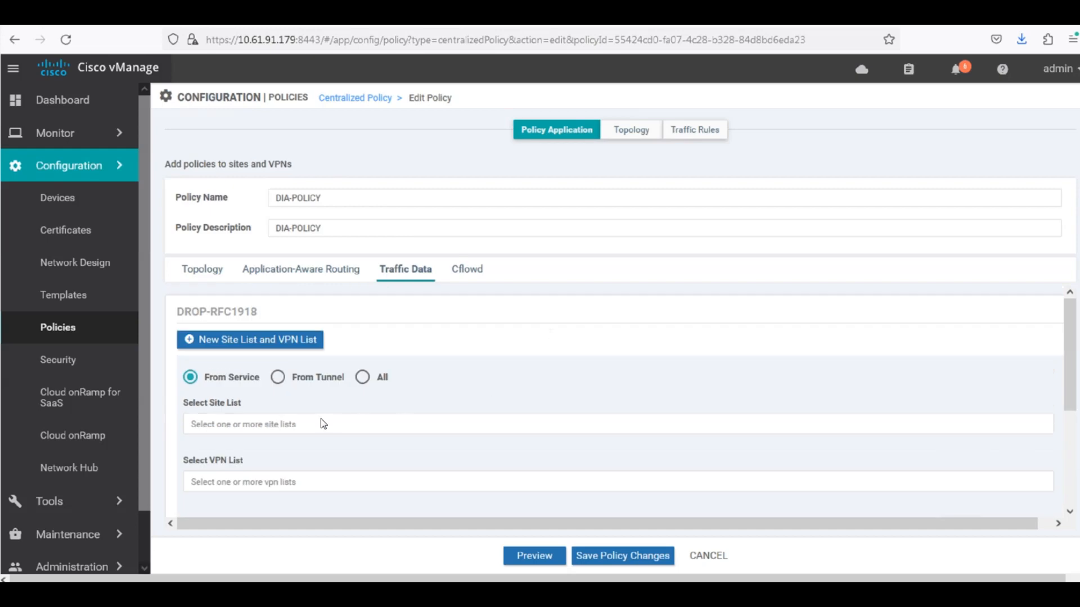
{"action": "left_click", "coordinate": [323, 424]}
{"action": "scroll", "coordinate": [314, 448], "scroll_direction": "down", "scroll_amount": 1}
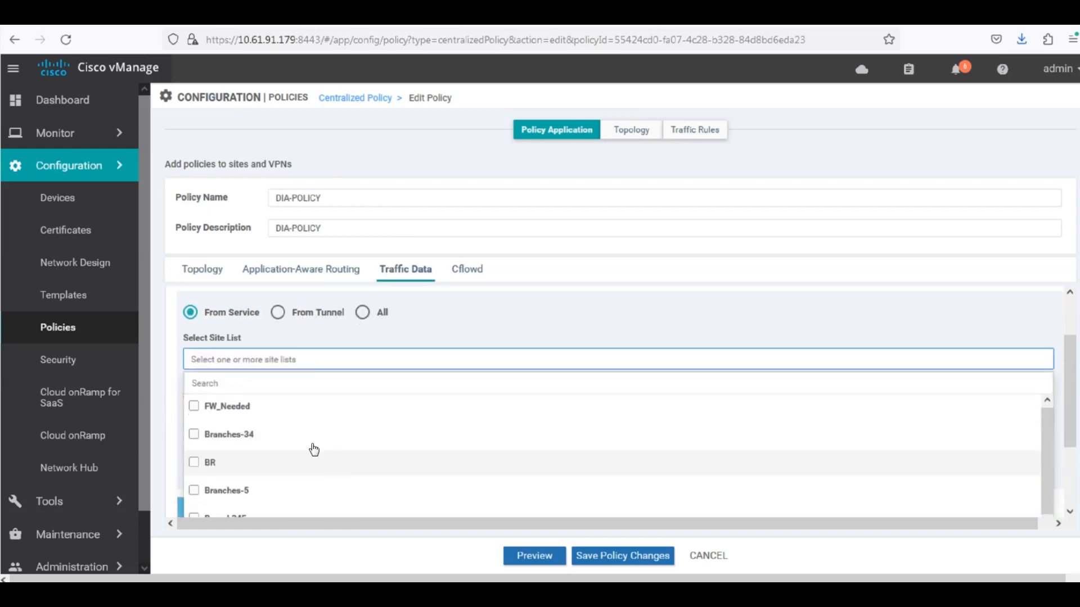
{"action": "left_click", "coordinate": [195, 462]}
{"action": "left_click", "coordinate": [544, 336]}
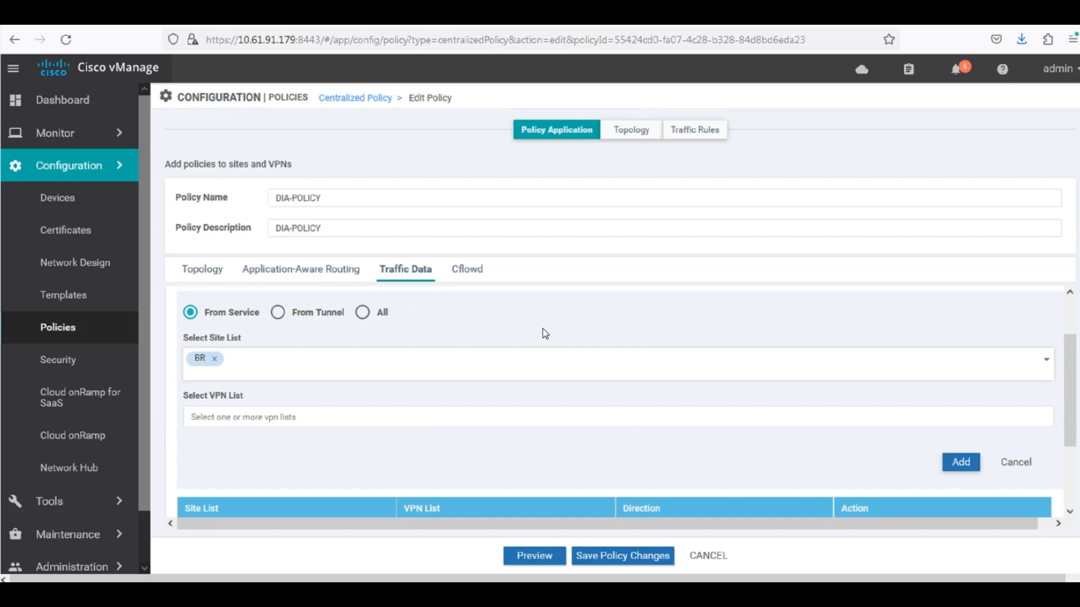
{"action": "left_click", "coordinate": [318, 420]}
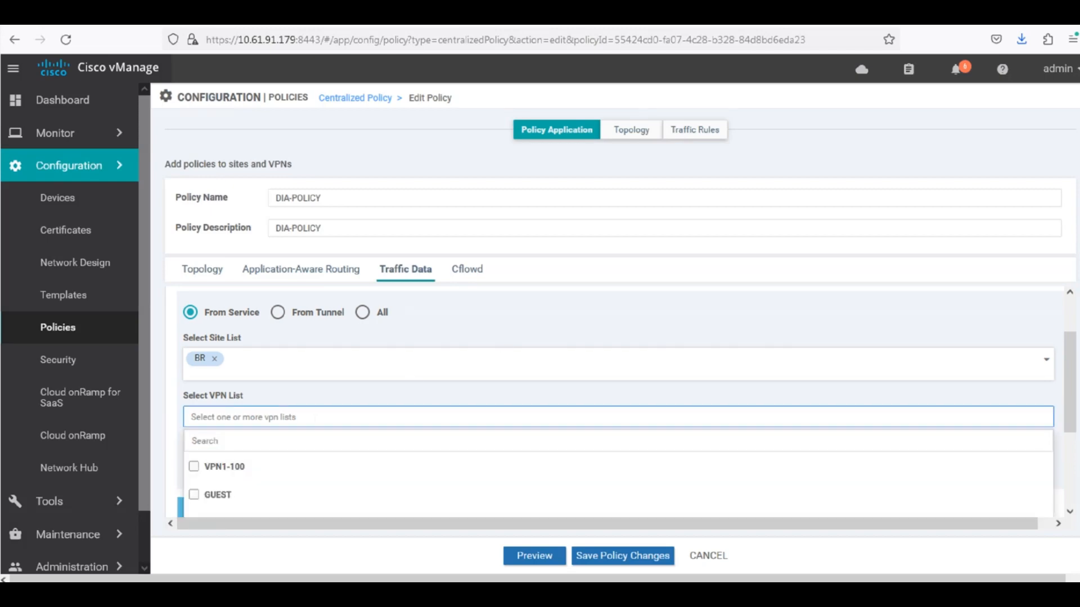
{"action": "left_click", "coordinate": [194, 495]}
{"action": "left_click", "coordinate": [1061, 444]}
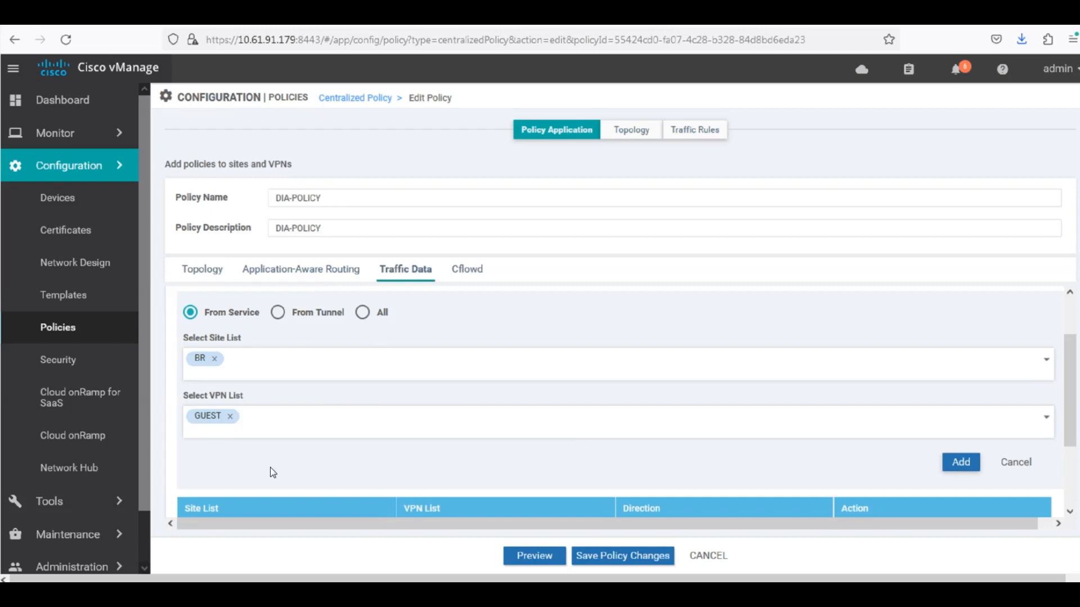
{"action": "left_click", "coordinate": [958, 464]}
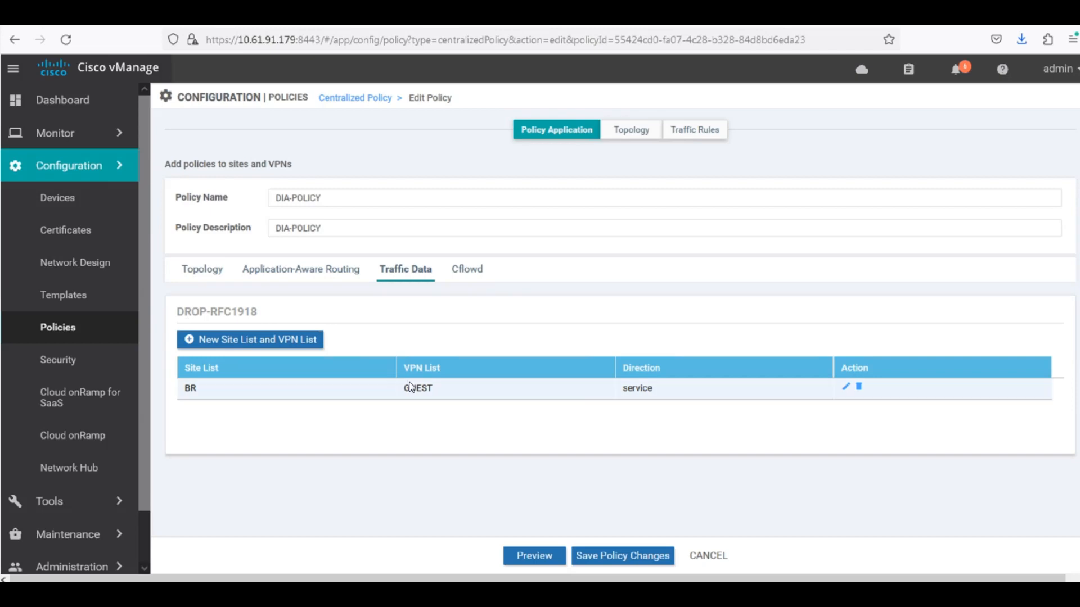
Save the changes to DIA-POLICY and activate the updated policy on vSmart
{"action": "left_click", "coordinate": [634, 558]}
{"action": "left_click", "coordinate": [647, 382]}
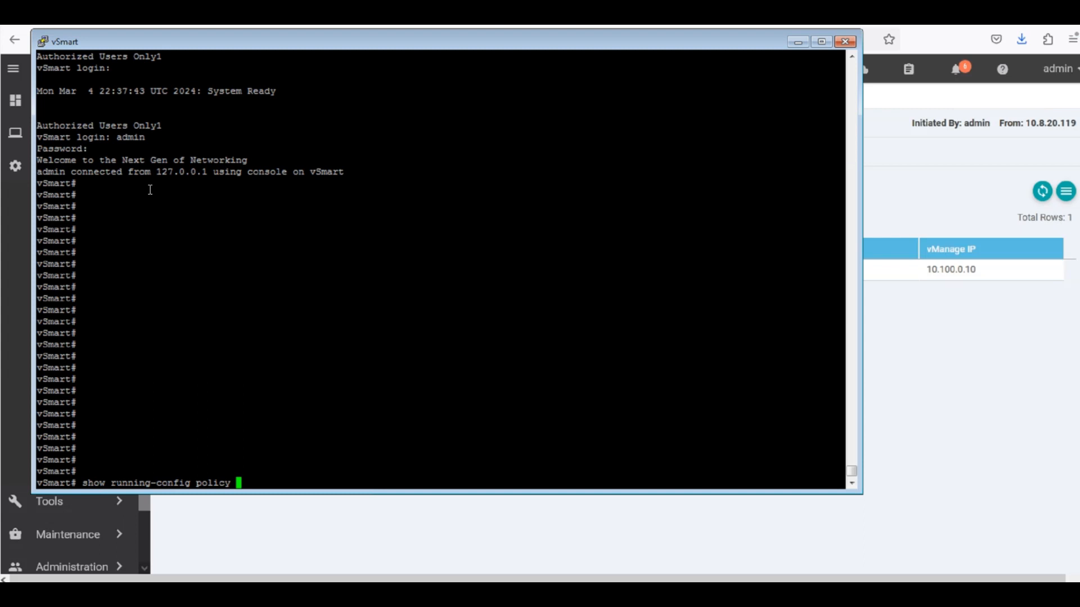
Switch to the vSmart console and display the complete running policy configuration with show running-config policy
{"action": "key", "text": "Return"}
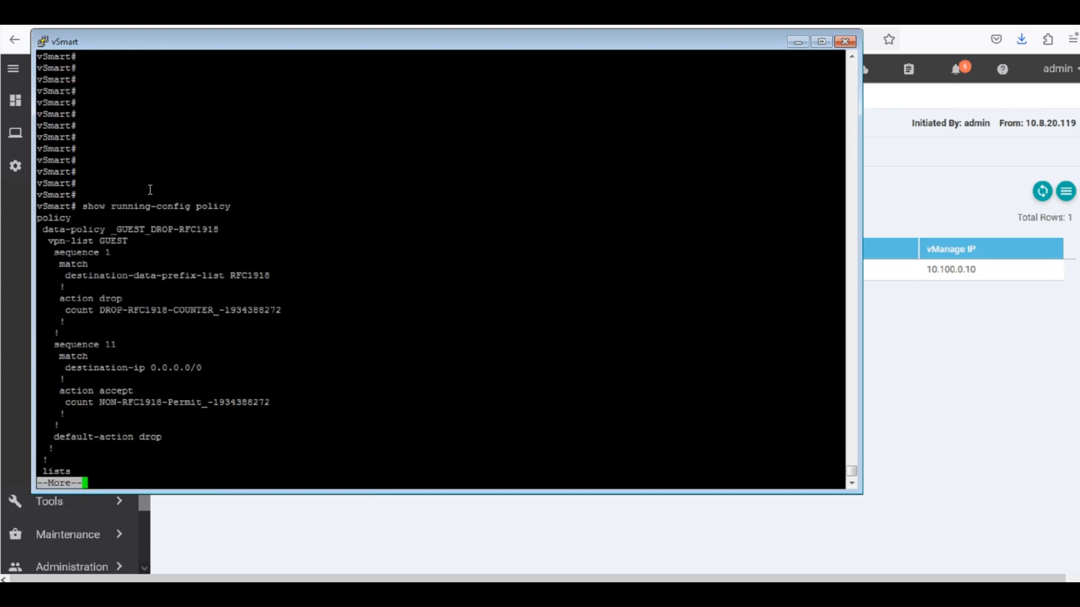
{"action": "key", "text": "space"}
{"action": "key", "text": "space"}
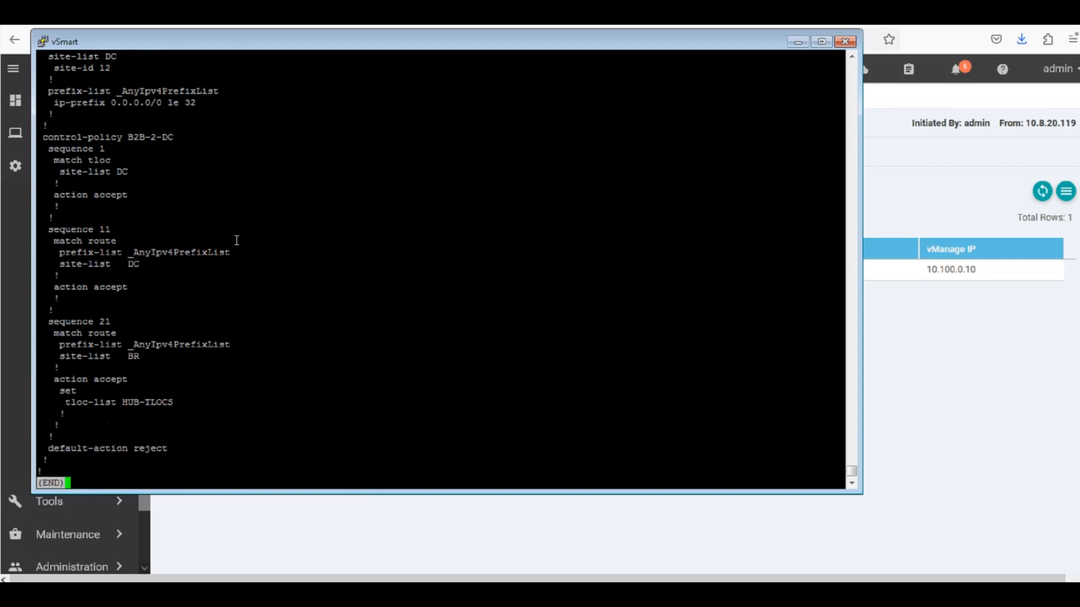
{"action": "key", "text": "q"}
Examine sequences 1 and 11 of the GUEST data policy DROP-RFC1918 in the console output
{"action": "scroll", "coordinate": [245, 313], "scroll_direction": "up", "scroll_amount": 15}
{"action": "scroll", "coordinate": [244, 308], "scroll_direction": "up", "scroll_amount": 6}
{"action": "scroll", "coordinate": [247, 314], "scroll_direction": "down", "scroll_amount": 6}
{"action": "left_click_drag", "start_coordinate": [107, 253], "coordinate": [294, 335]}
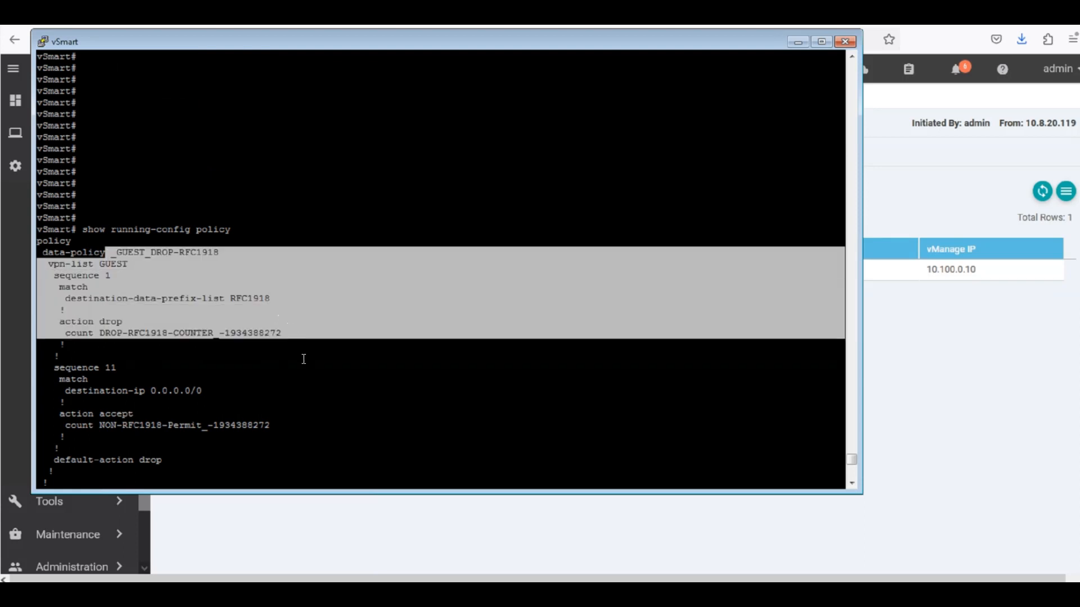
{"action": "left_click", "coordinate": [304, 357]}
{"action": "scroll", "coordinate": [264, 360], "scroll_direction": "down", "scroll_amount": 6}
{"action": "left_click_drag", "start_coordinate": [100, 115], "coordinate": [242, 173]}
{"action": "left_click", "coordinate": [283, 213]}
{"action": "left_click_drag", "start_coordinate": [283, 227], "coordinate": [64, 137]}
{"action": "left_click_drag", "start_coordinate": [252, 230], "coordinate": [45, 146]}
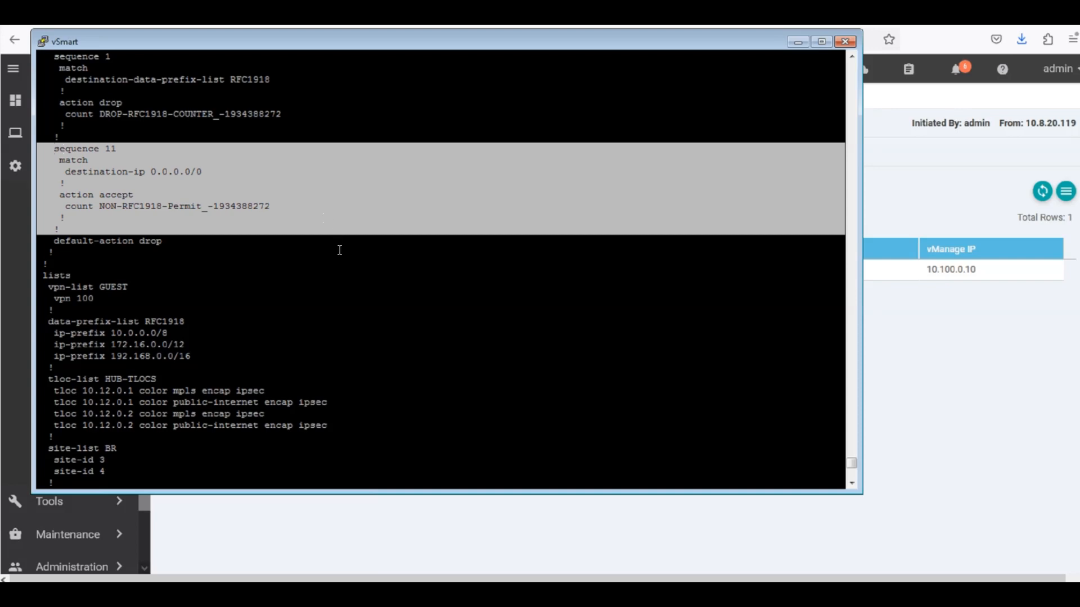
Examine the lists section of the running policy, including the VPN, data prefix, TLOC and site lists
{"action": "scroll", "coordinate": [339, 248], "scroll_direction": "down", "scroll_amount": 6}
{"action": "scroll", "coordinate": [279, 234], "scroll_direction": "up", "scroll_amount": 12}
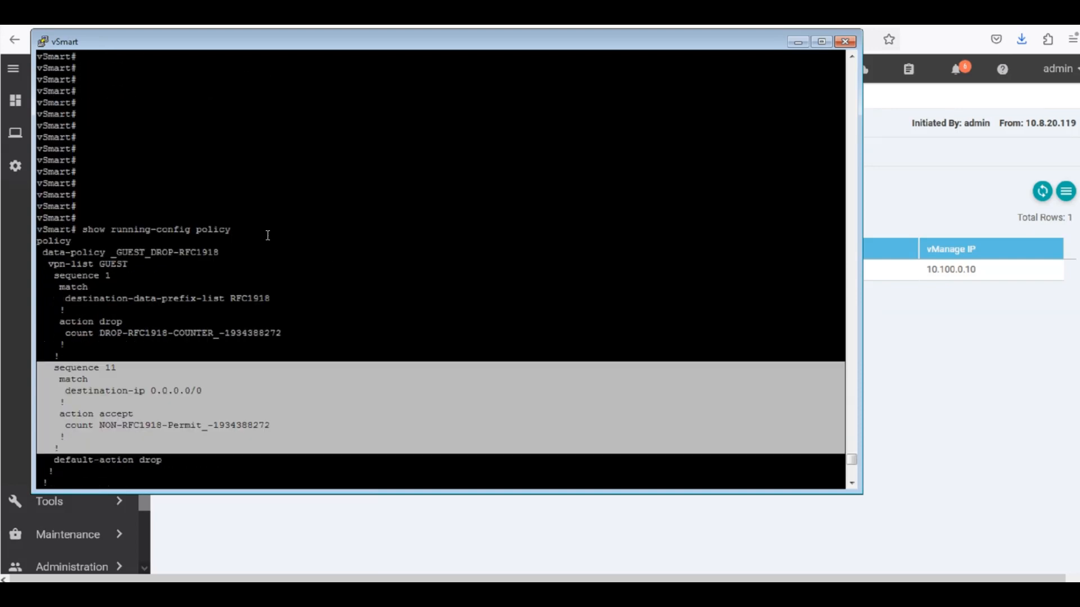
{"action": "scroll", "coordinate": [852, 483], "scroll_direction": "down", "scroll_amount": 6}
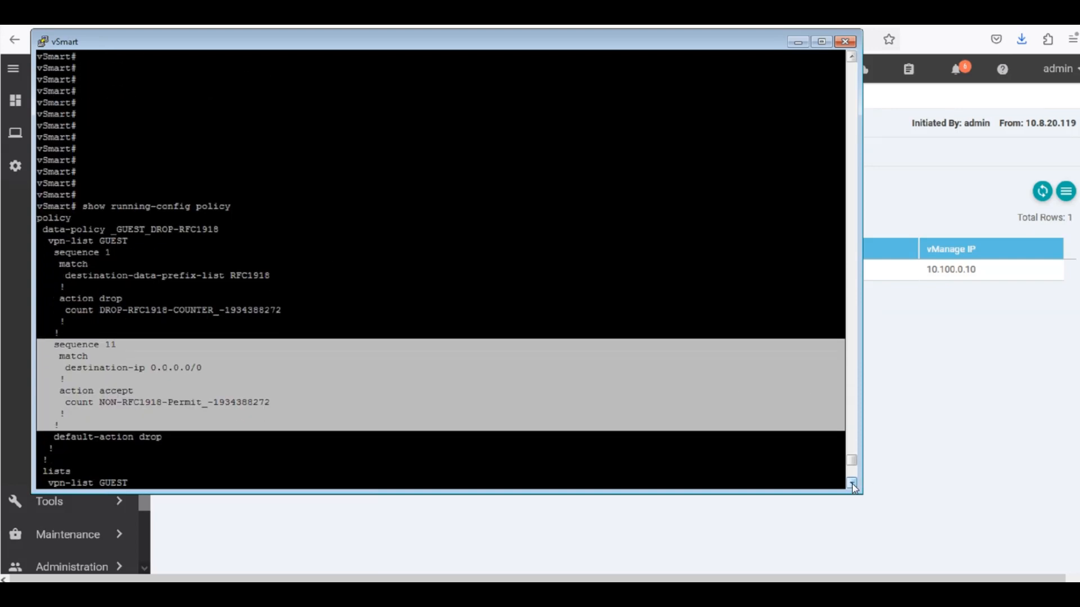
{"action": "scroll", "coordinate": [852, 484], "scroll_direction": "down", "scroll_amount": 5}
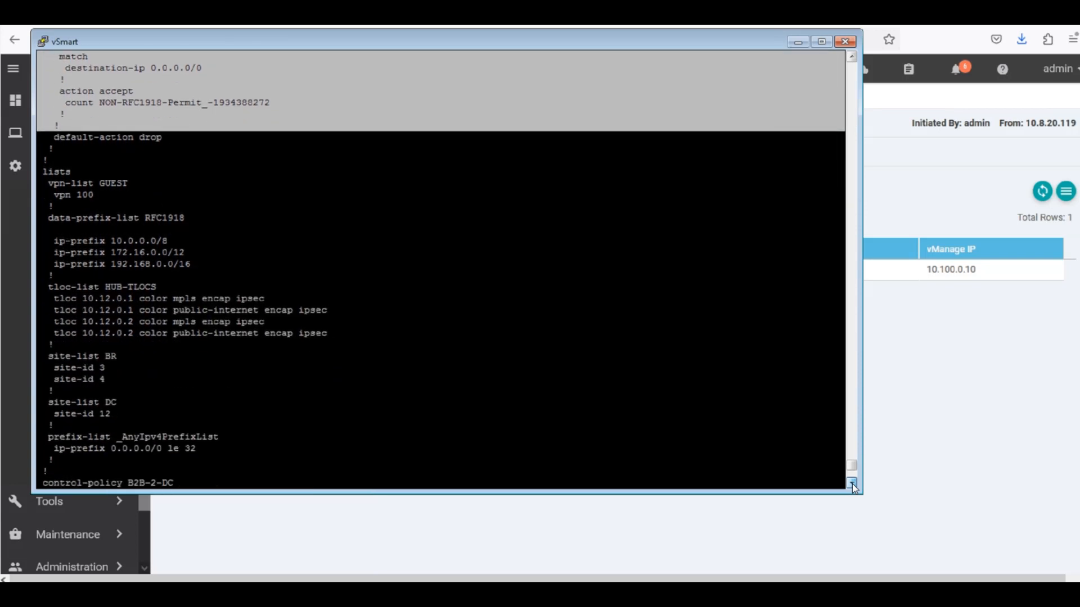
{"action": "left_click", "coordinate": [58, 130]}
{"action": "left_click_drag", "start_coordinate": [59, 131], "coordinate": [220, 206]}
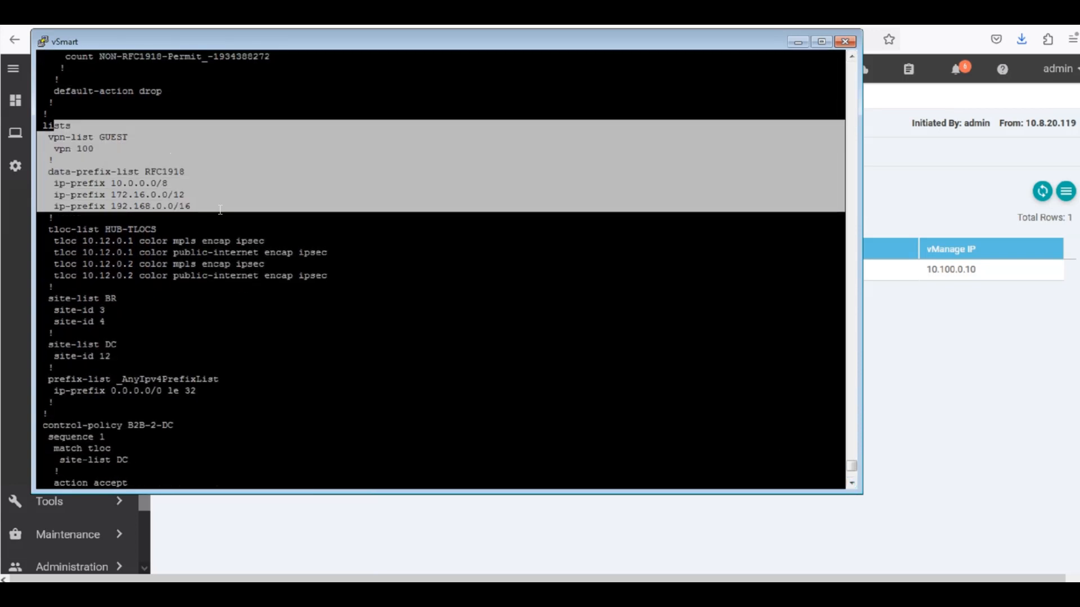
{"action": "left_click", "coordinate": [220, 209]}
{"action": "left_click_drag", "start_coordinate": [83, 171], "coordinate": [307, 492]}
{"action": "left_click", "coordinate": [318, 433]}
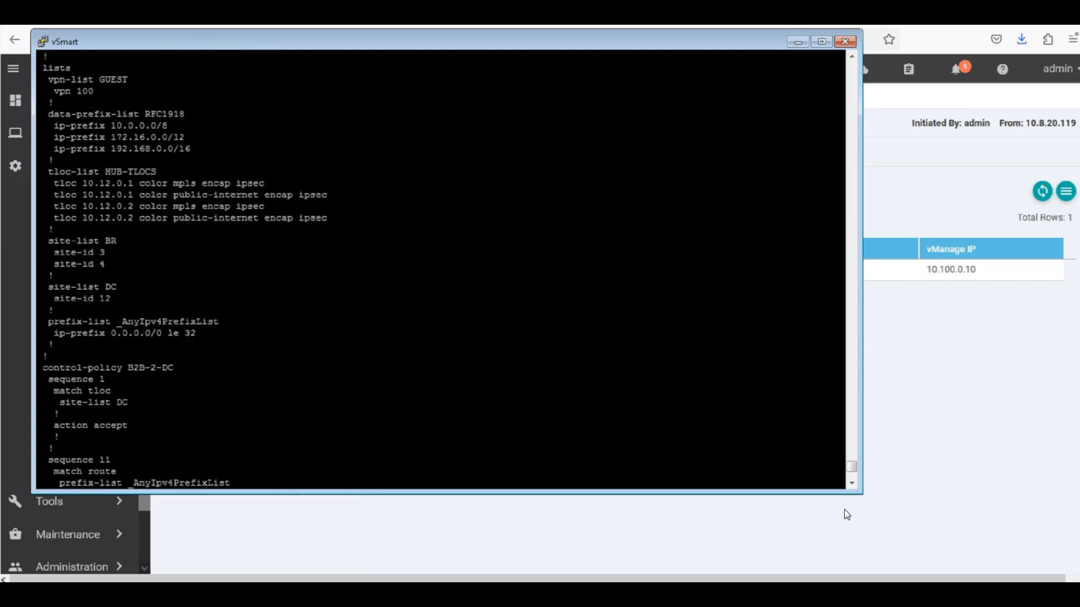
Examine the sequences of control policy B2B-2-DC at the end of the running configuration
{"action": "scroll", "coordinate": [853, 475], "scroll_direction": "down", "scroll_amount": 7}
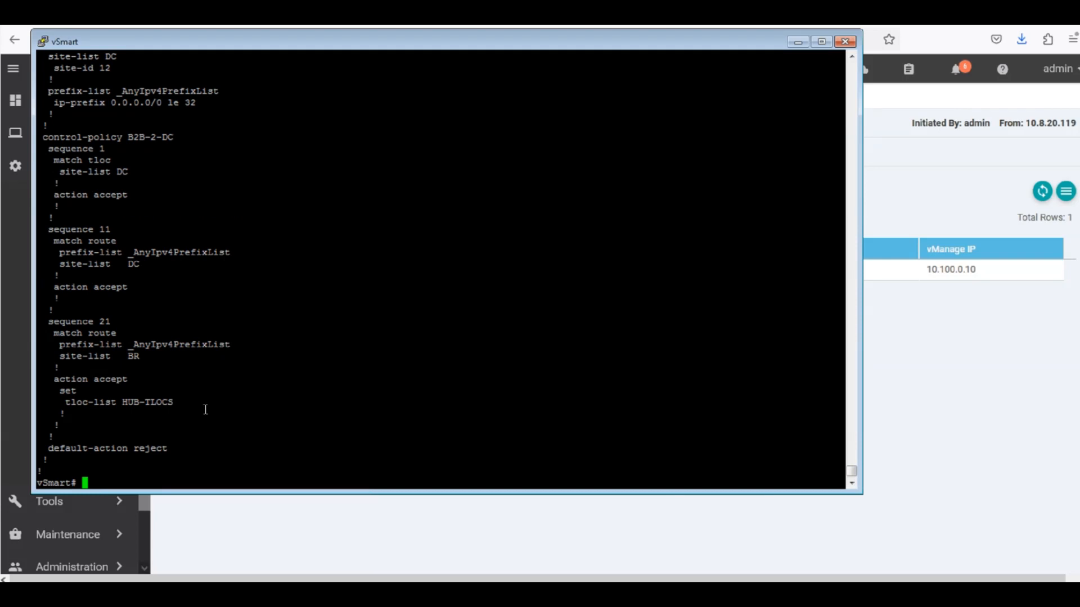
{"action": "left_click_drag", "start_coordinate": [248, 426], "coordinate": [158, 149]}
{"action": "left_click", "coordinate": [282, 217]}
Switch back to vManage, preview the DIA-POLICY configuration and locate its apply-policy section
{"action": "left_click", "coordinate": [987, 381]}
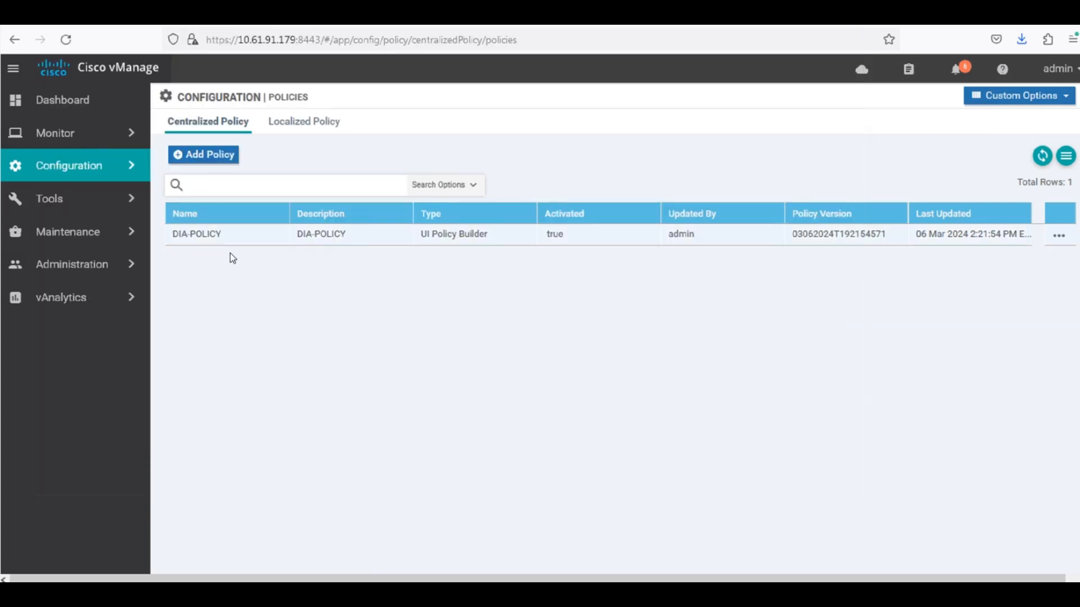
{"action": "left_click", "coordinate": [1059, 236]}
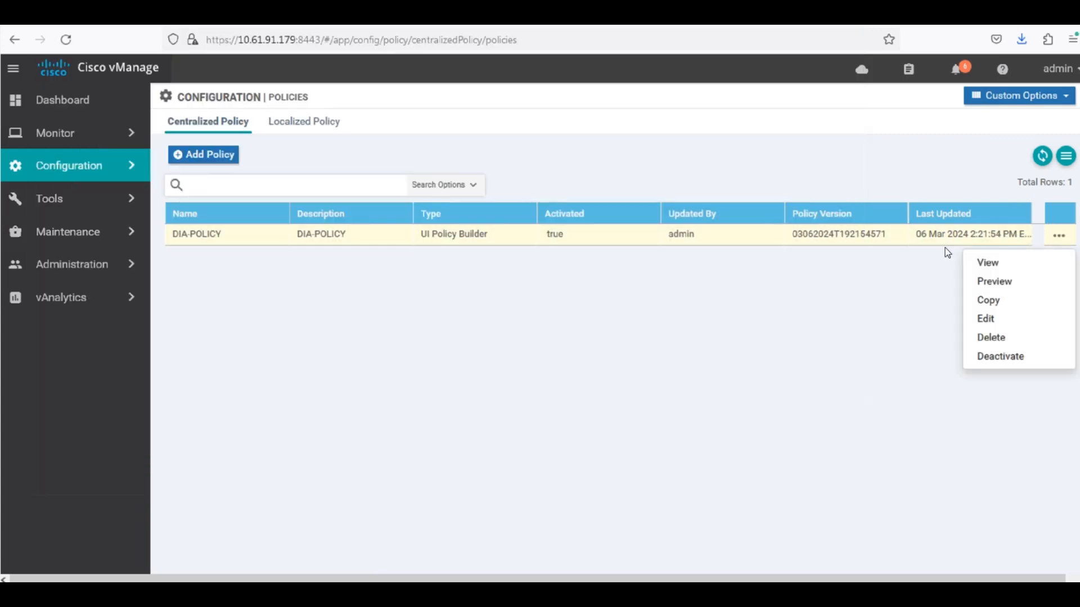
{"action": "left_click", "coordinate": [1006, 282]}
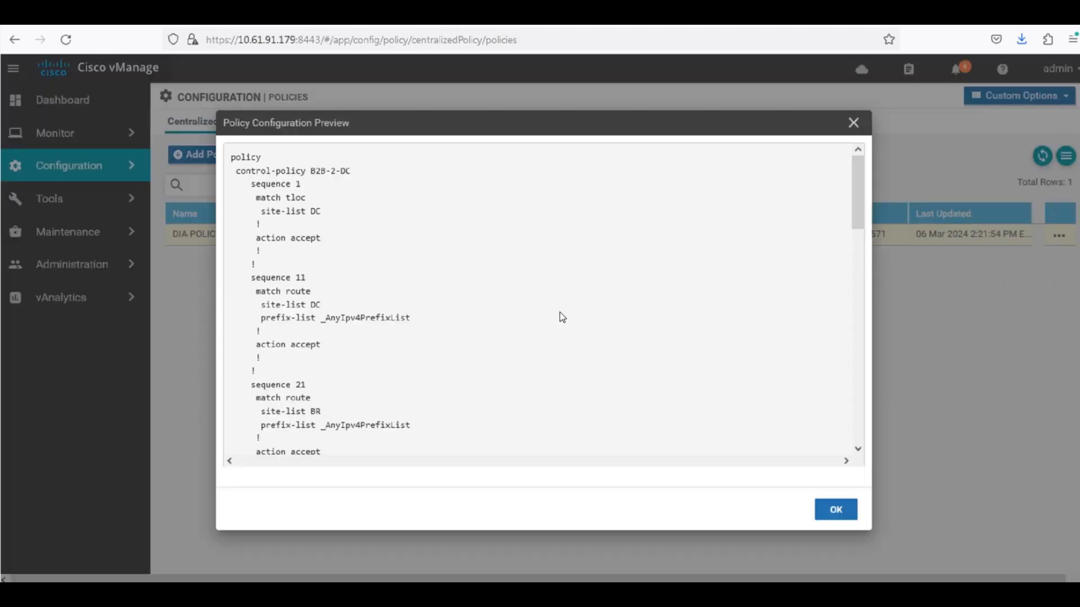
{"action": "left_click_drag", "start_coordinate": [852, 194], "coordinate": [868, 457]}
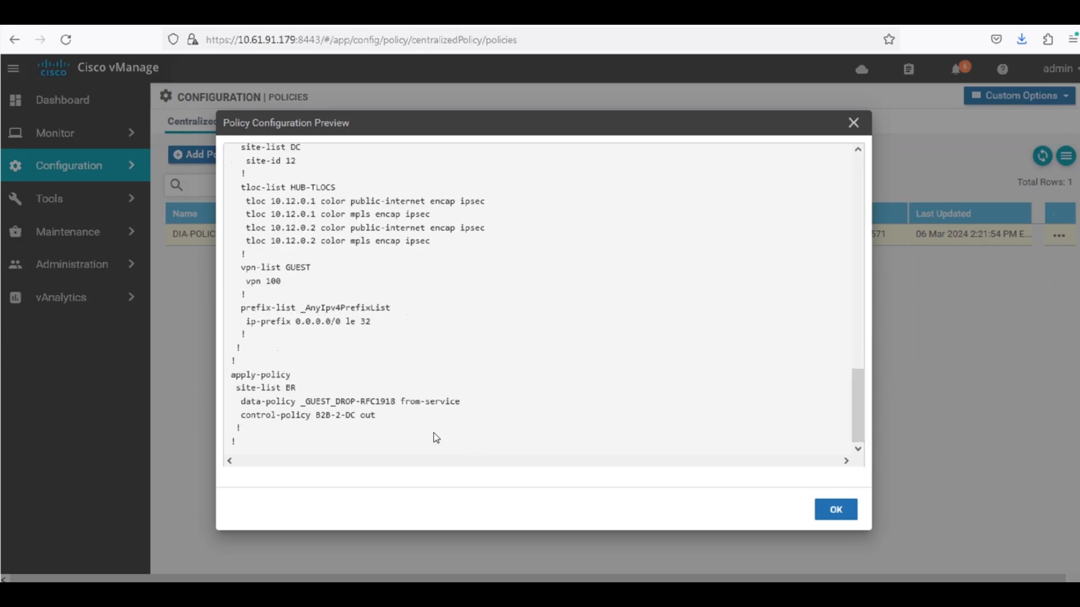
{"action": "left_click_drag", "start_coordinate": [424, 413], "coordinate": [217, 372]}
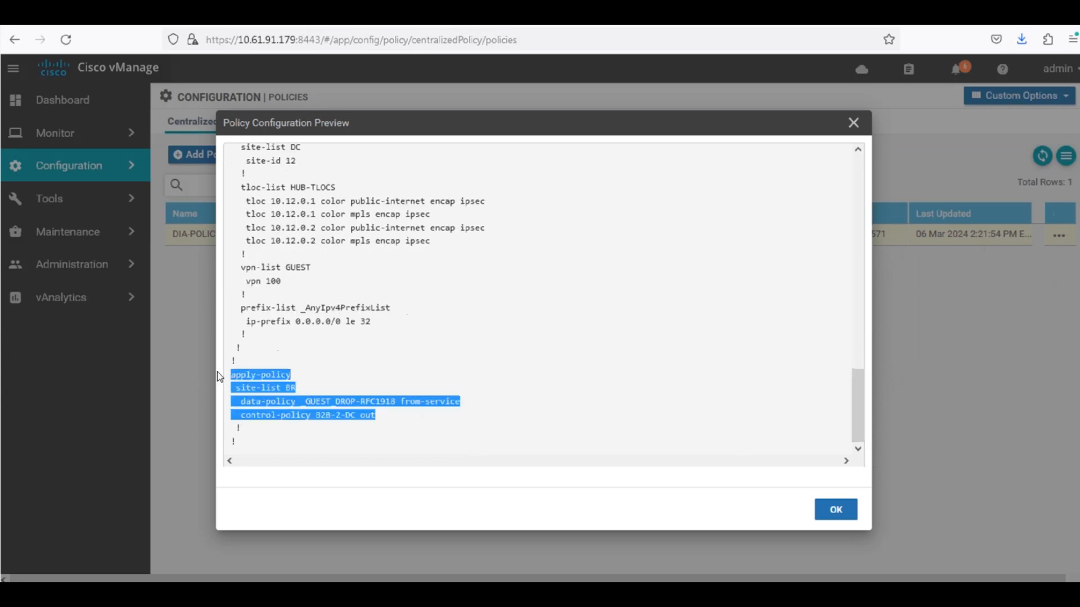
Examine how the data policy and control policy B2B-2-DC are applied to site list BR, then close the preview
{"action": "left_click", "coordinate": [377, 401]}
{"action": "left_click_drag", "start_coordinate": [497, 410], "coordinate": [475, 403]}
{"action": "left_click", "coordinate": [334, 394]}
{"action": "left_click", "coordinate": [485, 401]}
{"action": "left_click_drag", "start_coordinate": [305, 402], "coordinate": [231, 419]}
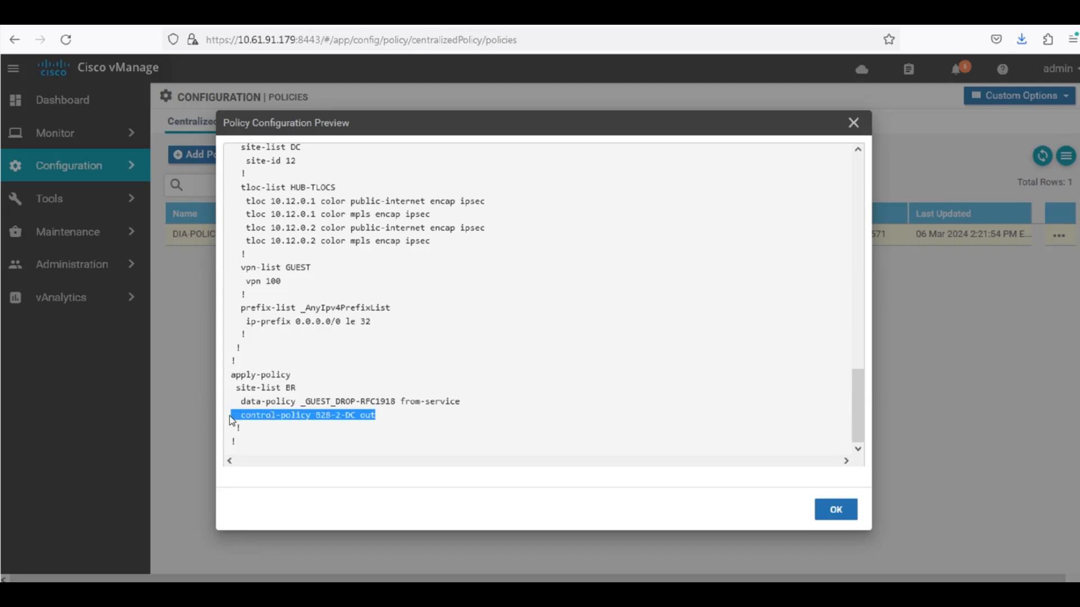
{"action": "left_click", "coordinate": [408, 424]}
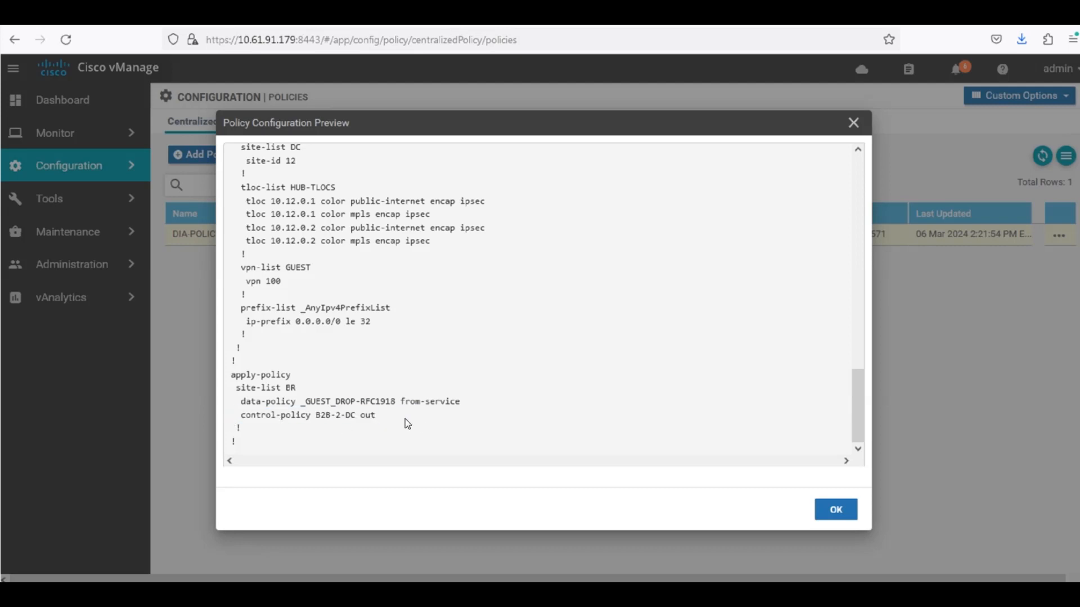
{"action": "left_click_drag", "start_coordinate": [387, 417], "coordinate": [271, 417]}
{"action": "left_click", "coordinate": [427, 417]}
{"action": "left_click_drag", "start_coordinate": [416, 417], "coordinate": [346, 329]}
{"action": "left_click", "coordinate": [398, 358]}
{"action": "left_click", "coordinate": [833, 509]}
Open the Trace Route troubleshooting tool for vEdge3 from network monitoring
{"action": "left_click", "coordinate": [58, 133]}
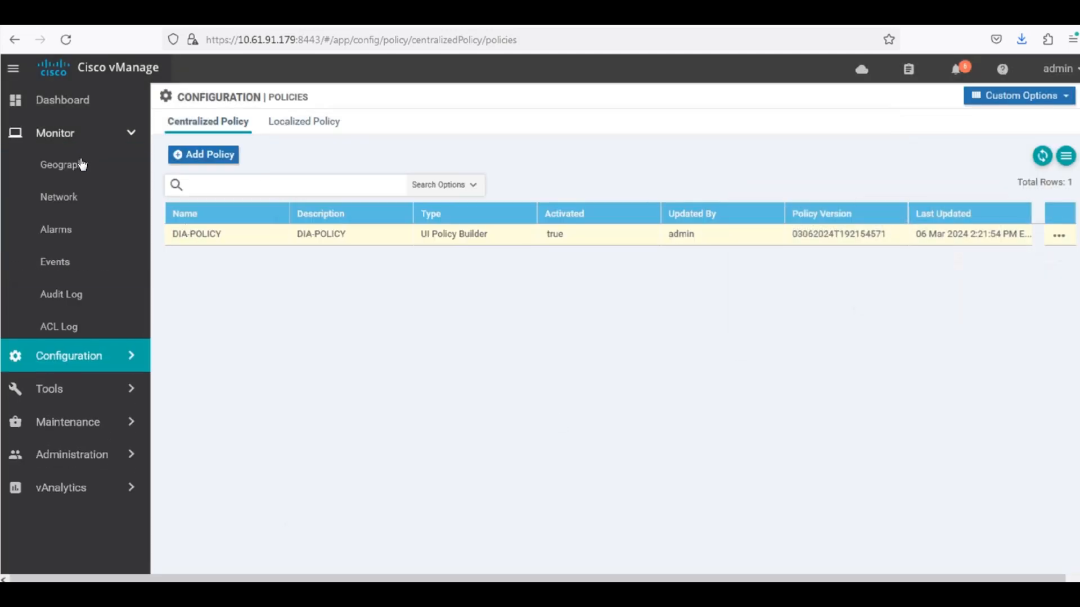
{"action": "left_click", "coordinate": [68, 209]}
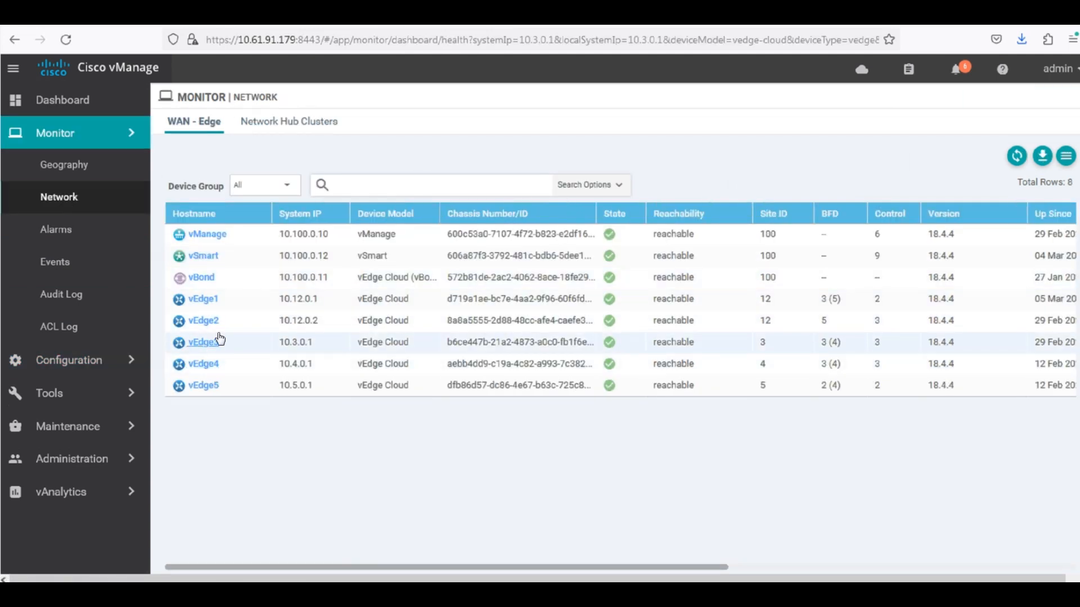
{"action": "left_click", "coordinate": [202, 342]}
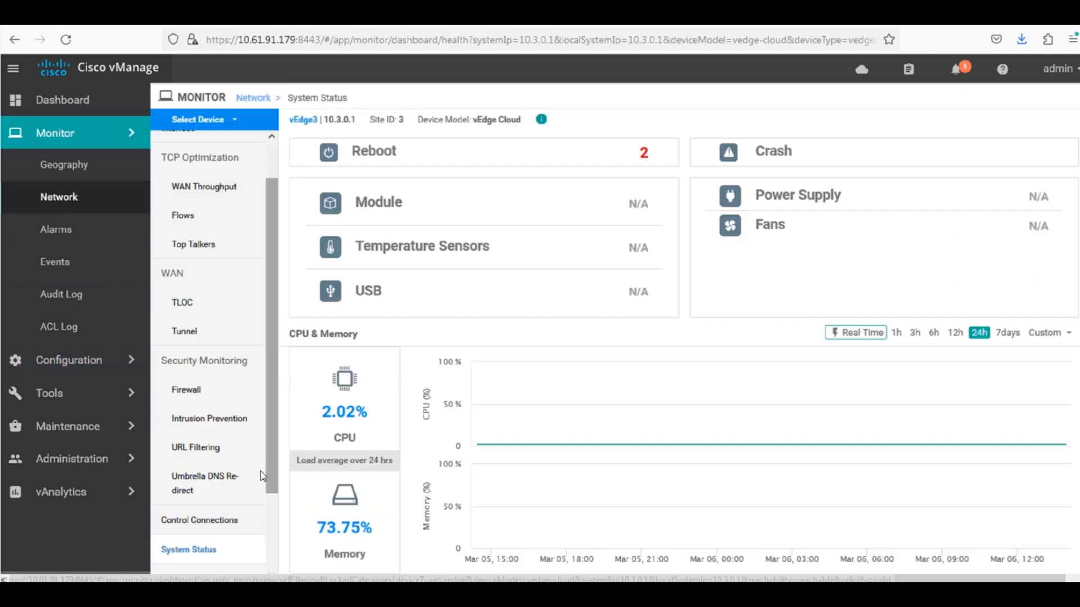
{"action": "scroll", "coordinate": [268, 478], "scroll_direction": "down", "scroll_amount": 2}
{"action": "left_click", "coordinate": [203, 539]}
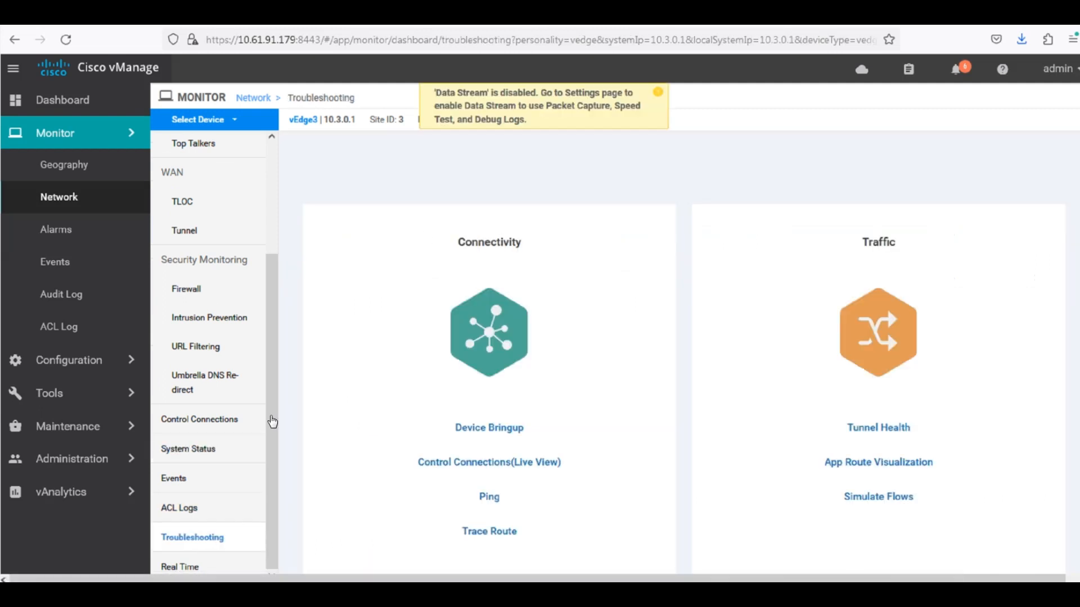
{"action": "left_click", "coordinate": [495, 533]}
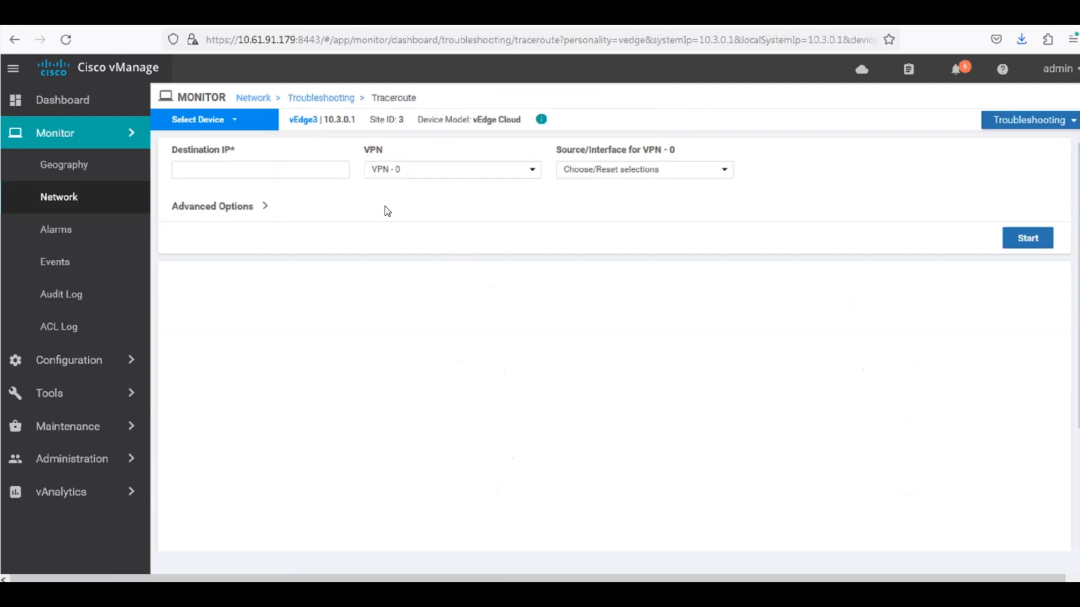
Run a traceroute to 10.1.0.16 in VPN 1 from source interface ge0/4 (10.3.13.1)
{"action": "left_click", "coordinate": [275, 170]}
{"action": "type", "text": "10"}
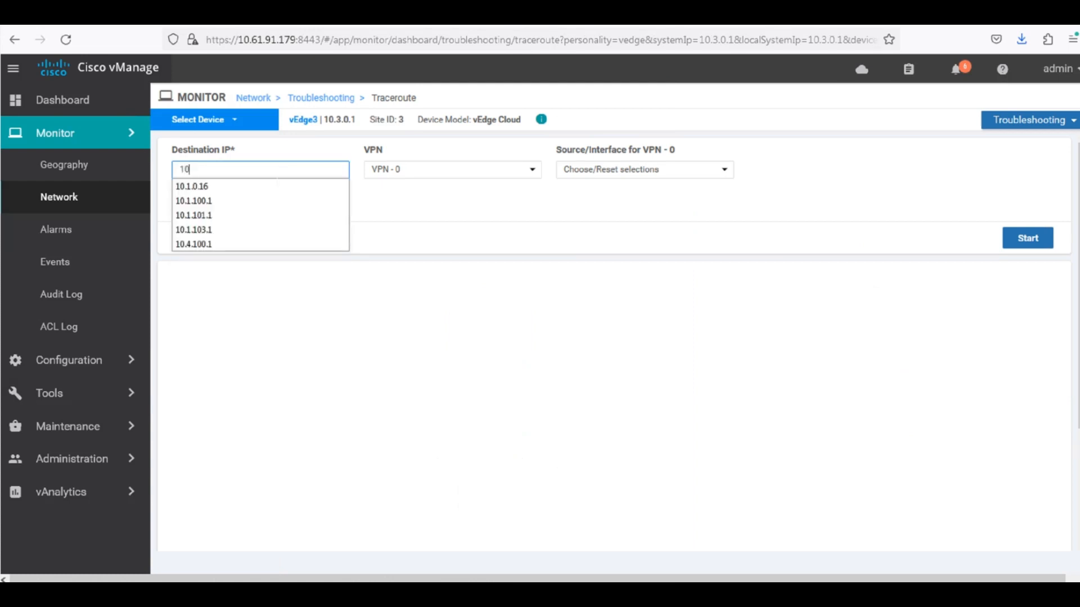
{"action": "left_click", "coordinate": [268, 184]}
{"action": "left_click", "coordinate": [470, 174]}
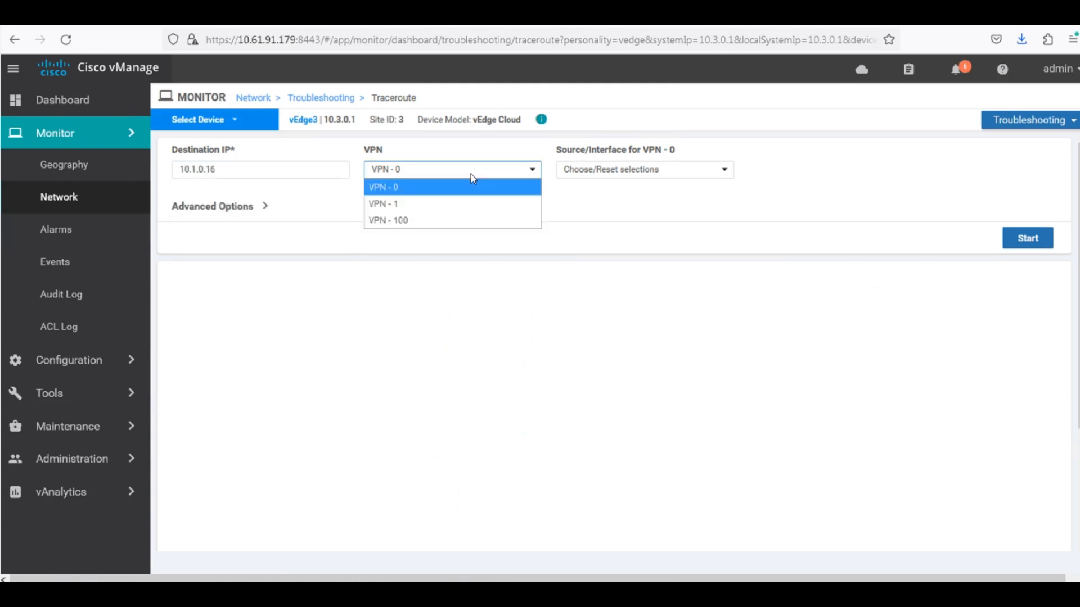
{"action": "left_click", "coordinate": [441, 204]}
{"action": "left_click", "coordinate": [670, 170]}
{"action": "left_click", "coordinate": [642, 205]}
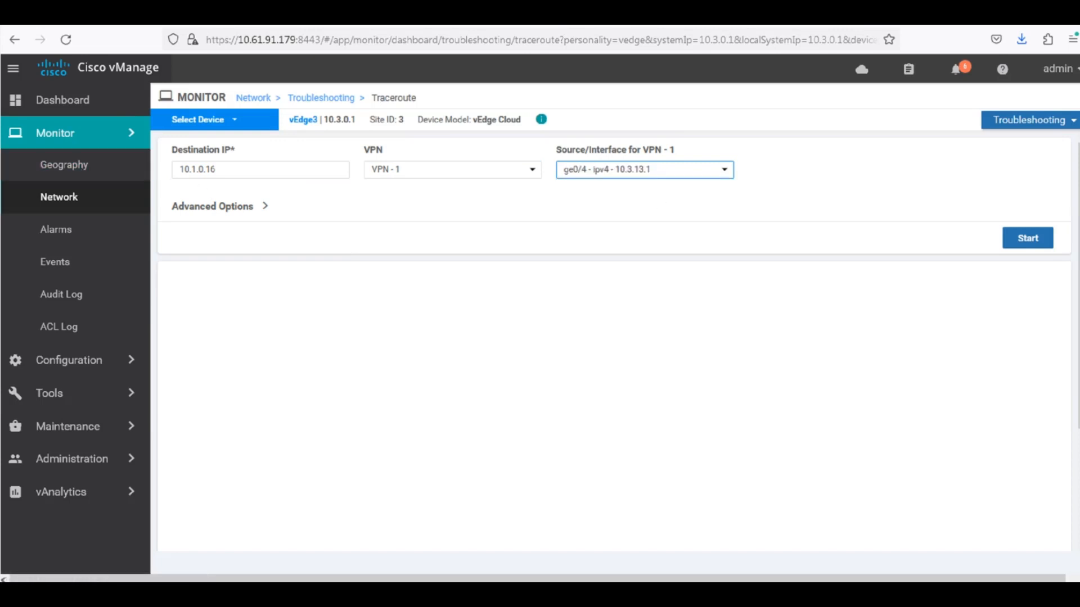
{"action": "left_click", "coordinate": [1028, 240]}
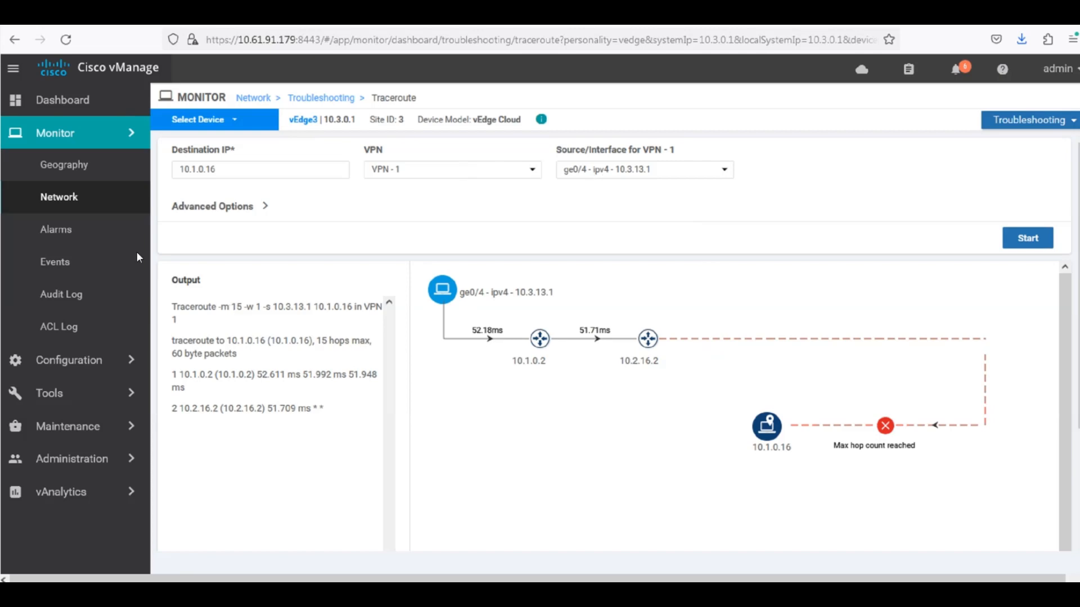
Open a new traceroute for vEdge3 and set the destination IP to 15.15.15.15
{"action": "left_click", "coordinate": [335, 100]}
{"action": "left_click", "coordinate": [498, 529]}
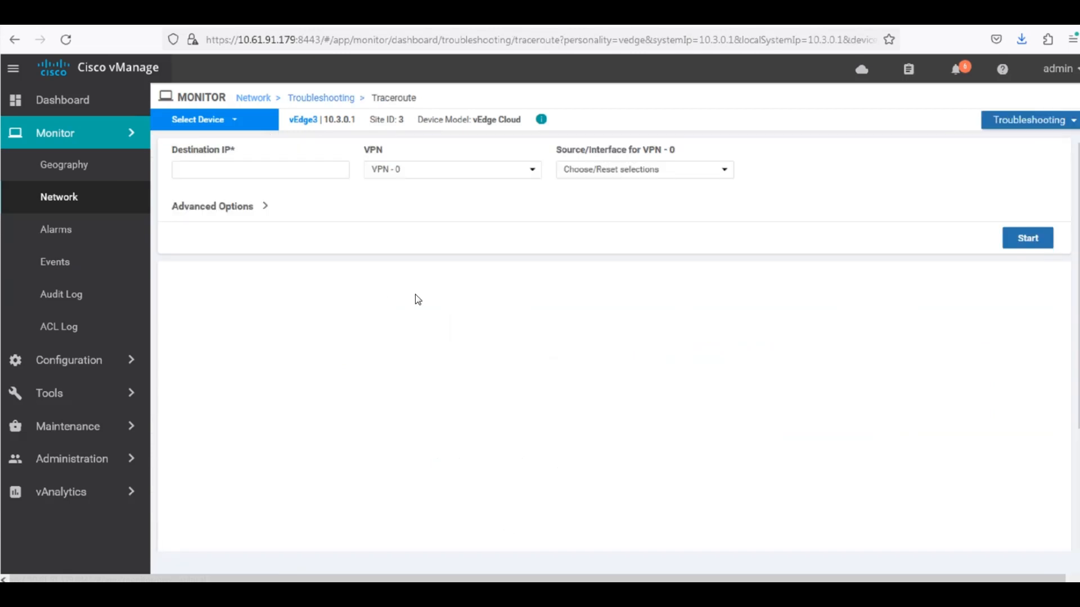
{"action": "left_click", "coordinate": [241, 169]}
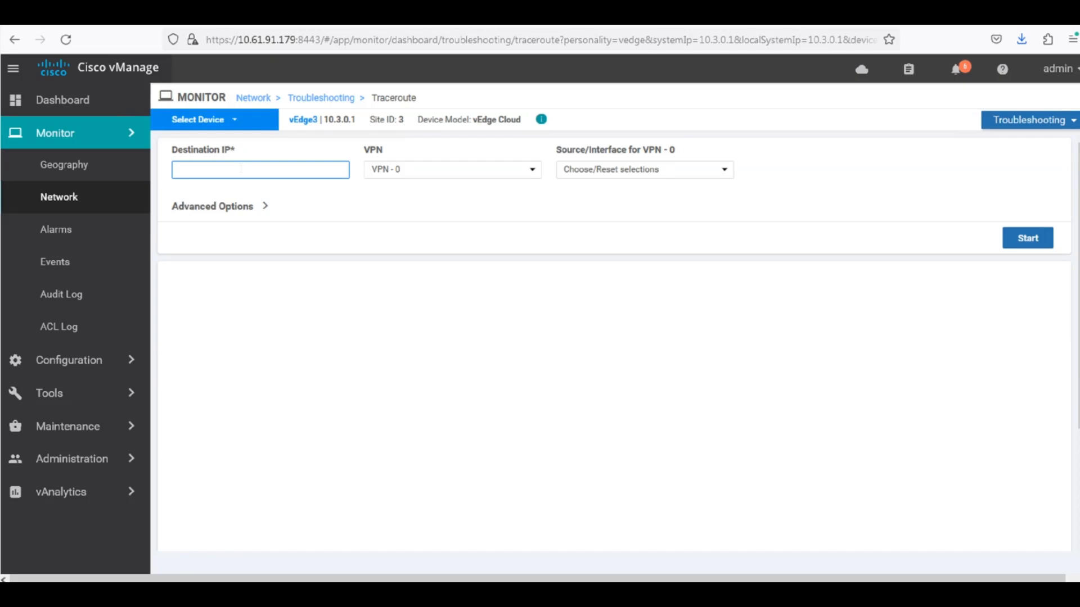
{"action": "type", "text": "15.1"}
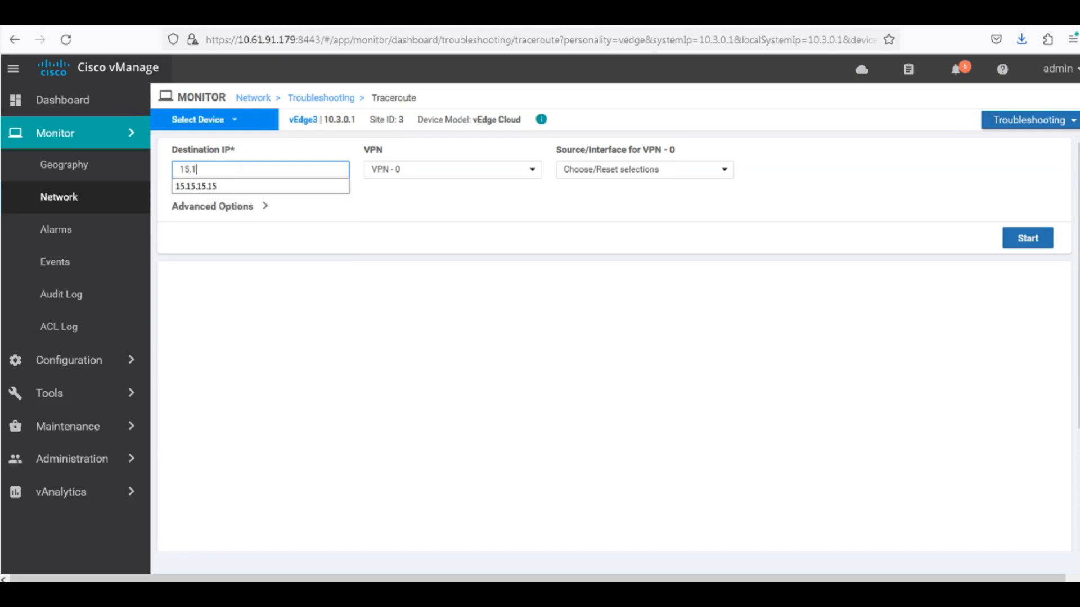
{"action": "type", "text": "5.15.15"}
{"action": "double_click", "coordinate": [240, 168]}
{"action": "left_click", "coordinate": [241, 168]}
Check the address label beside router IOS15 in the lab topology diagram, then return to vManage
{"action": "left_click", "coordinate": [324, 23]}
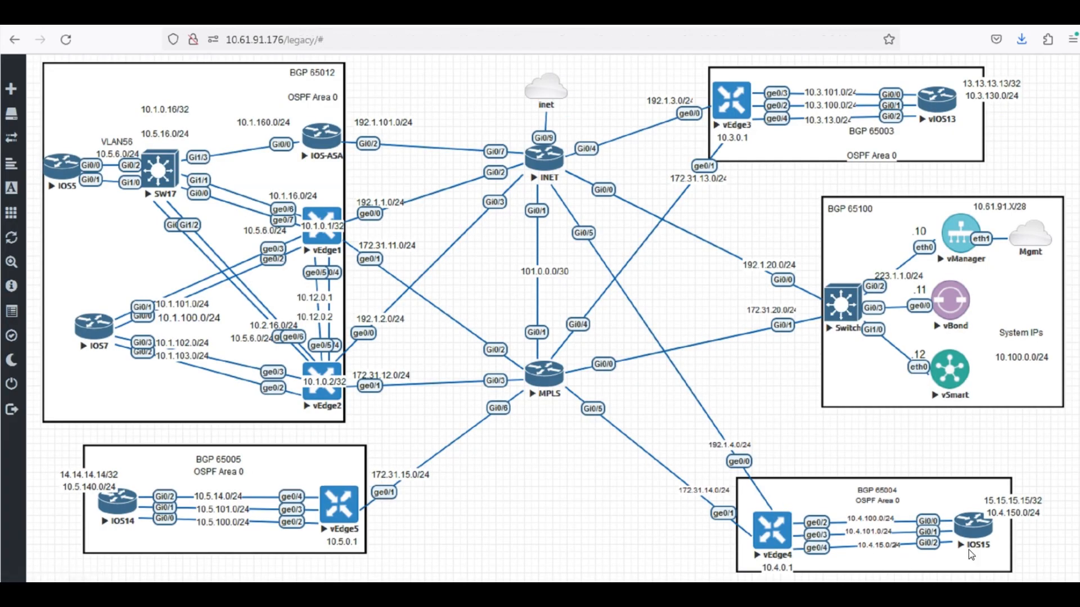
{"action": "left_click", "coordinate": [996, 508]}
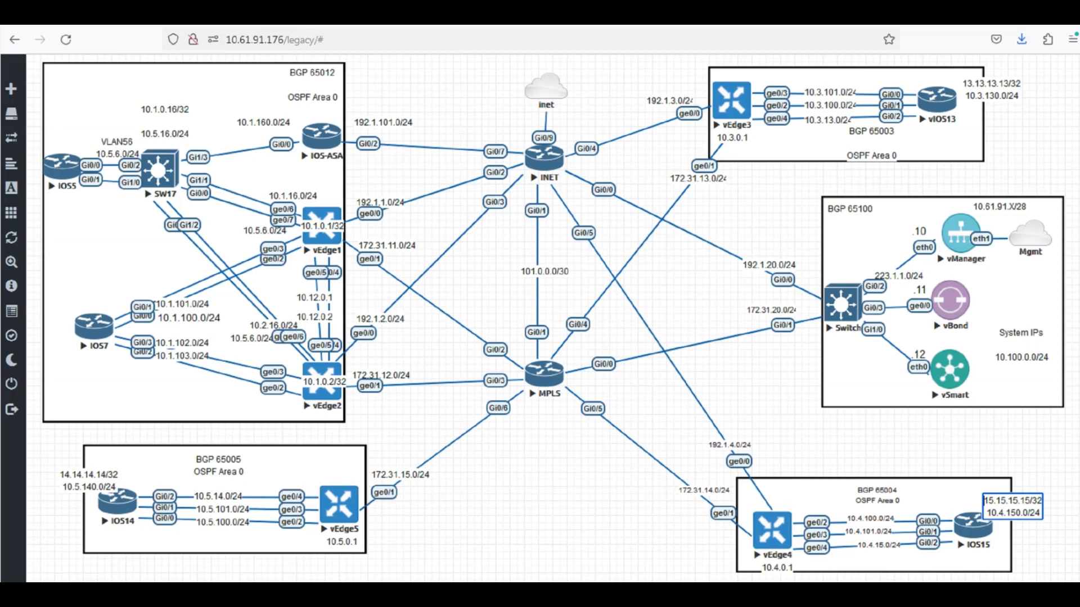
{"action": "left_click", "coordinate": [281, 13]}
Run the traceroute to 15.15.15.15 in VPN 1 from source interface ge0/4 (10.3.13.1)
{"action": "left_click", "coordinate": [449, 174]}
{"action": "left_click", "coordinate": [428, 204]}
{"action": "left_click", "coordinate": [619, 173]}
{"action": "left_click", "coordinate": [619, 205]}
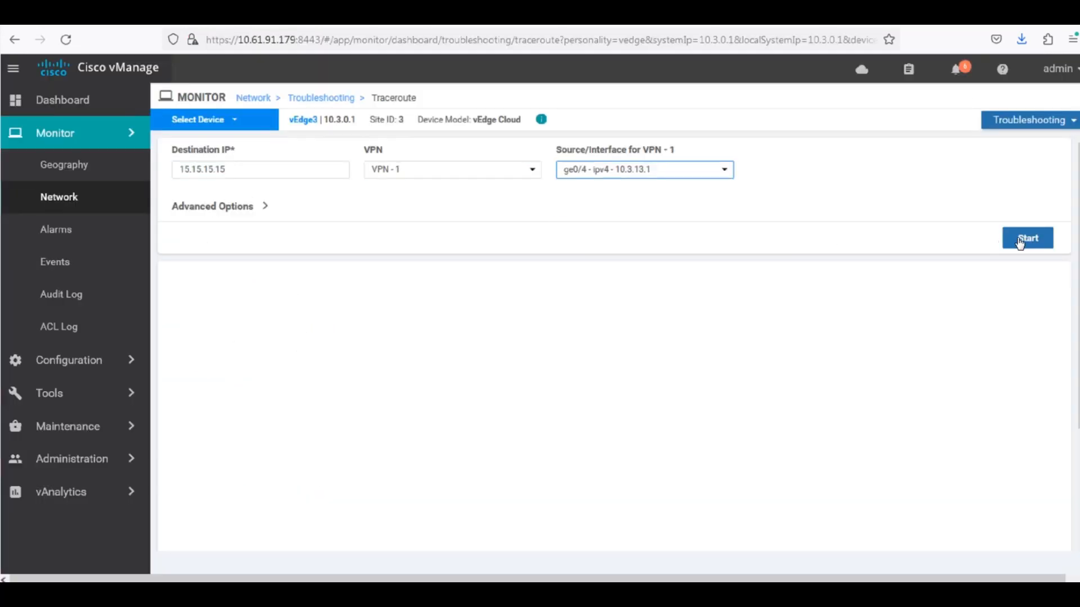
{"action": "left_click", "coordinate": [1020, 241]}
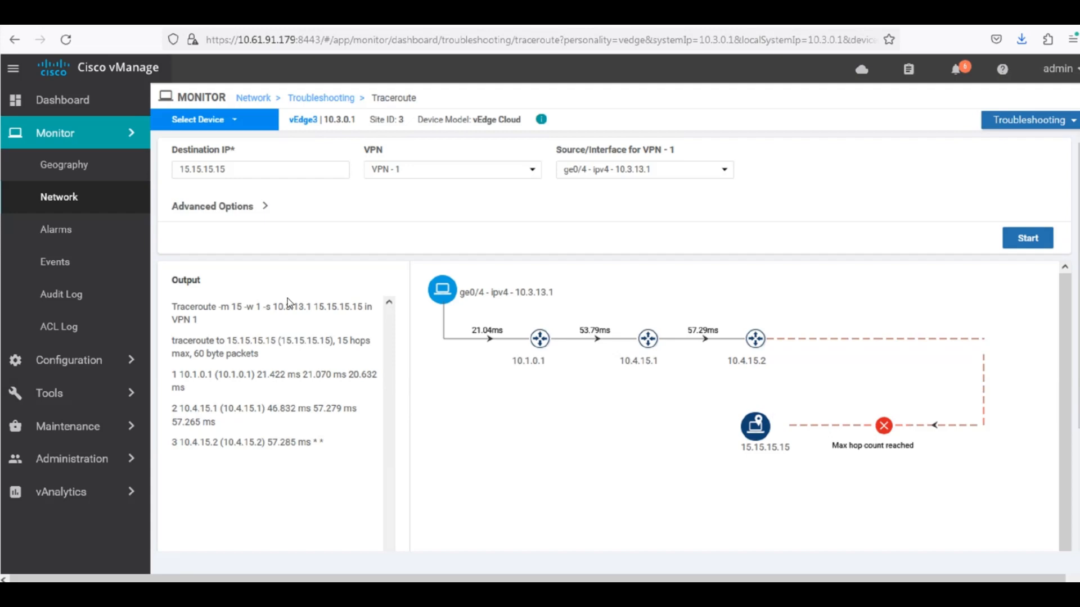
Open a new traceroute for vEdge3 and set the destination IP to 8.8.8.8
{"action": "left_click", "coordinate": [84, 206]}
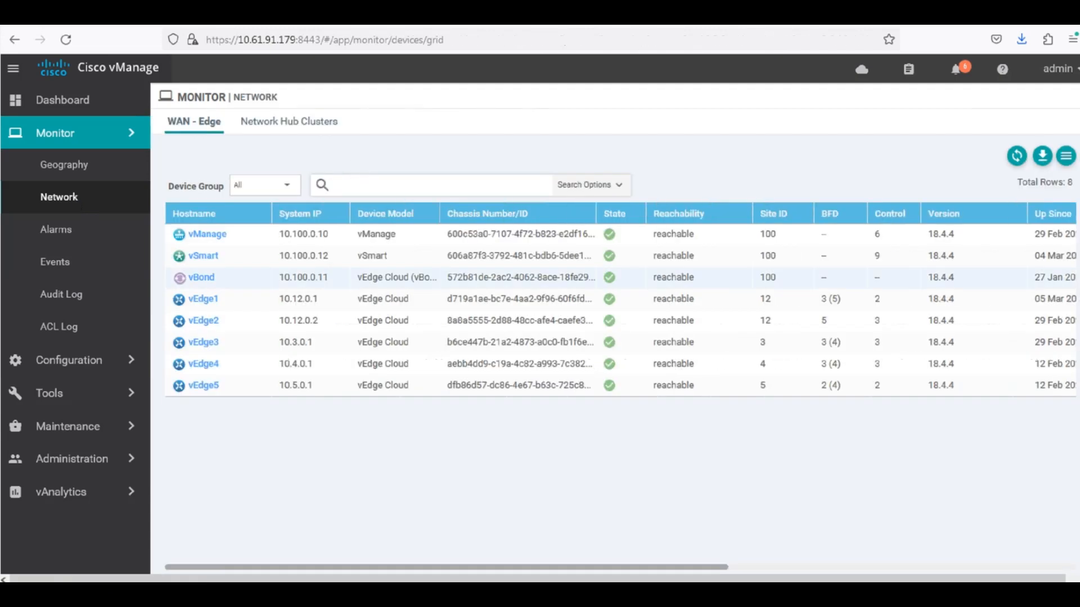
{"action": "left_click", "coordinate": [212, 342]}
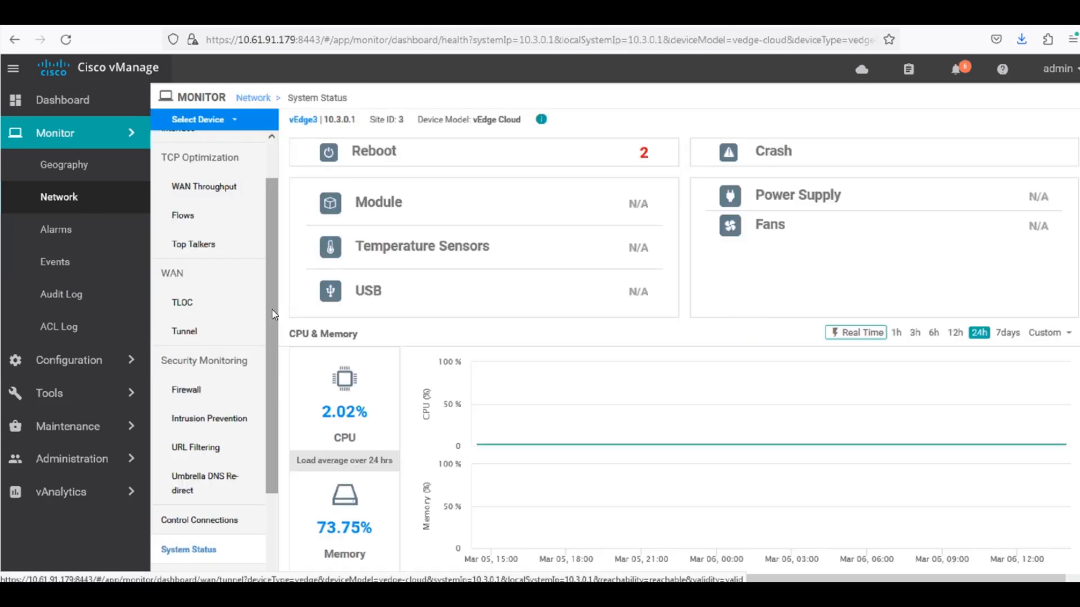
{"action": "scroll", "coordinate": [254, 525], "scroll_direction": "down", "scroll_amount": 3}
{"action": "left_click", "coordinate": [206, 548]}
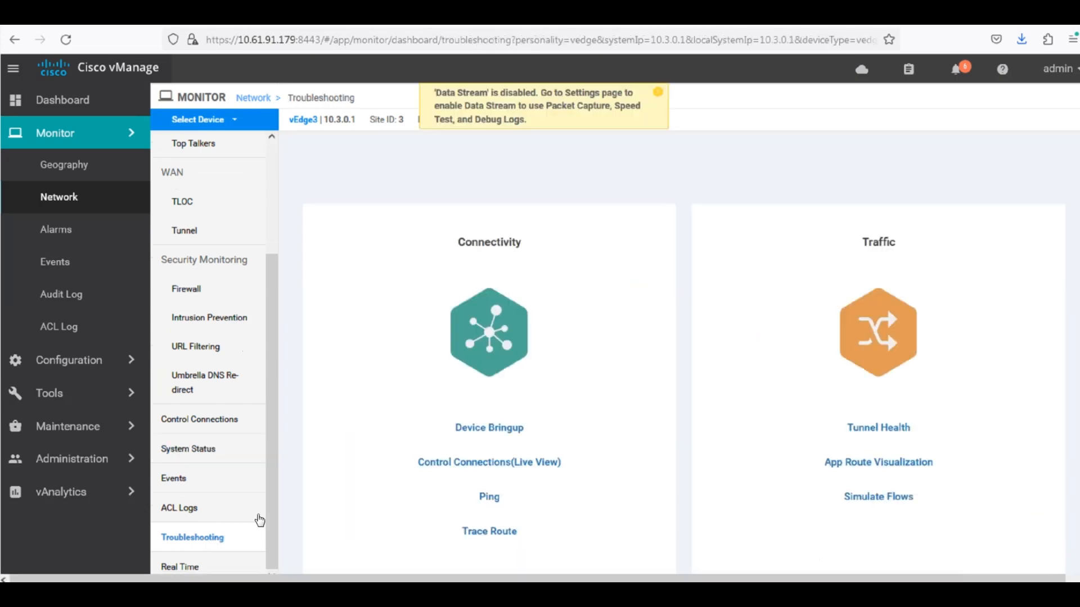
{"action": "left_click", "coordinate": [495, 527]}
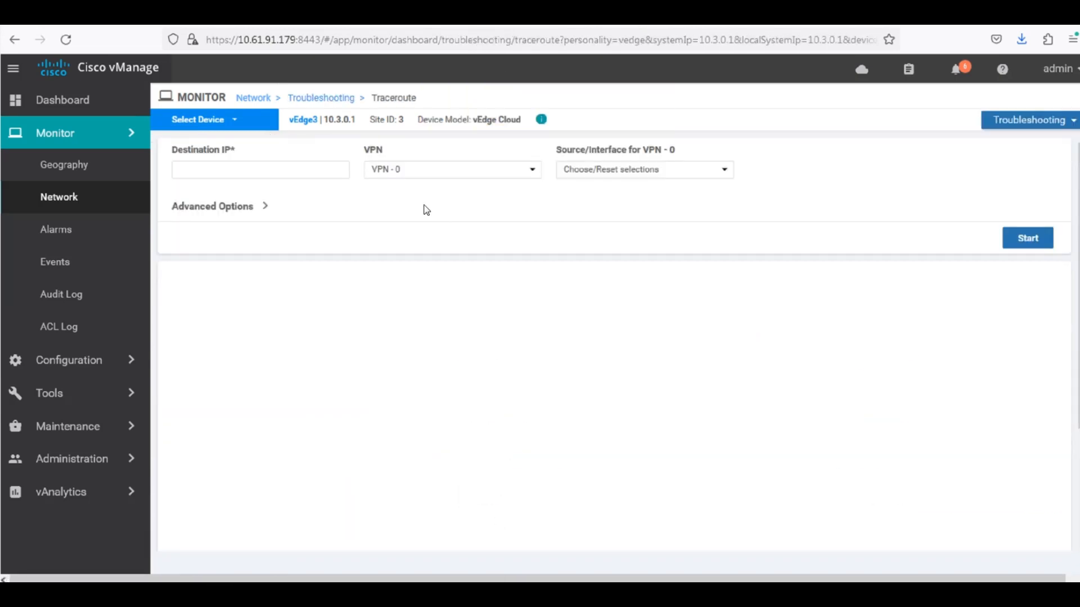
{"action": "left_click", "coordinate": [253, 169]}
{"action": "type", "text": "8.8.8.8"}
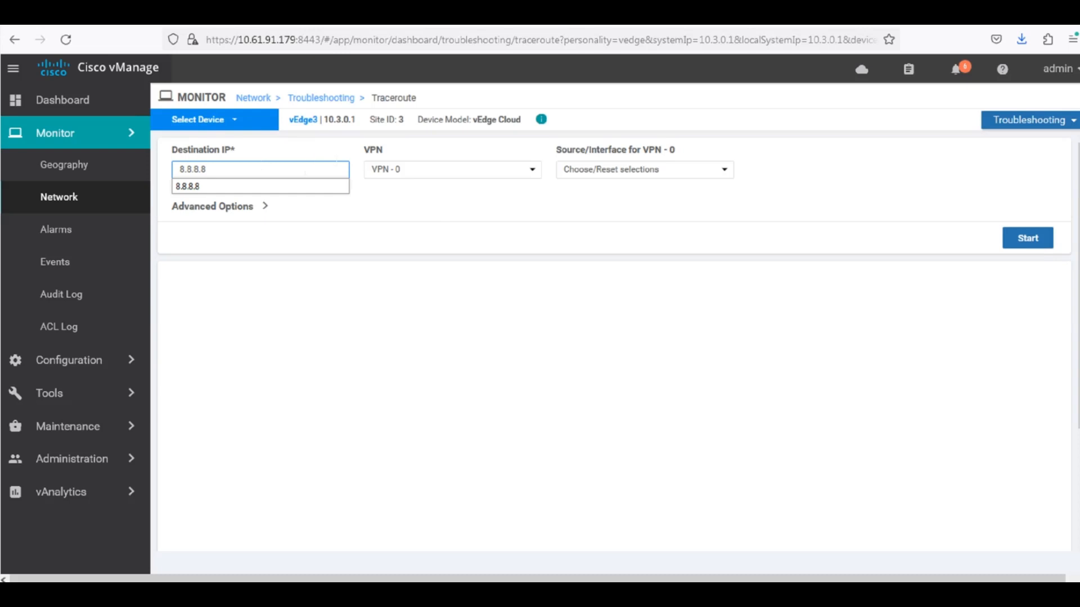
Run the traceroute to 8.8.8.8 in VPN 100 from source interface ge0/2 (10.3.100.1) and check the second hop's address
{"action": "left_click", "coordinate": [378, 173]}
{"action": "left_click", "coordinate": [415, 220]}
{"action": "left_click", "coordinate": [607, 175]}
{"action": "left_click", "coordinate": [609, 202]}
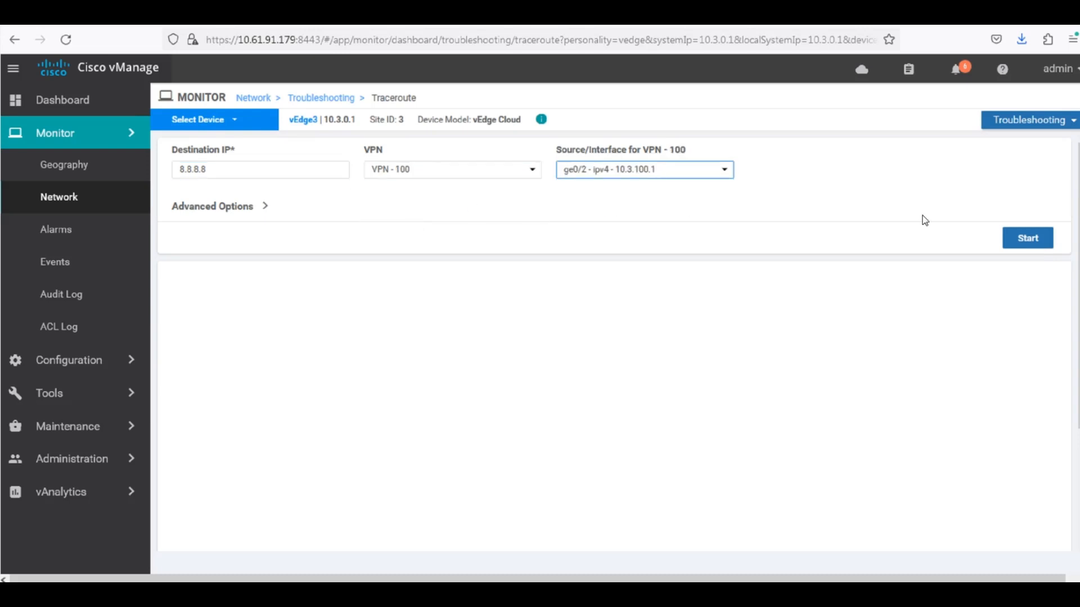
{"action": "left_click", "coordinate": [1018, 236]}
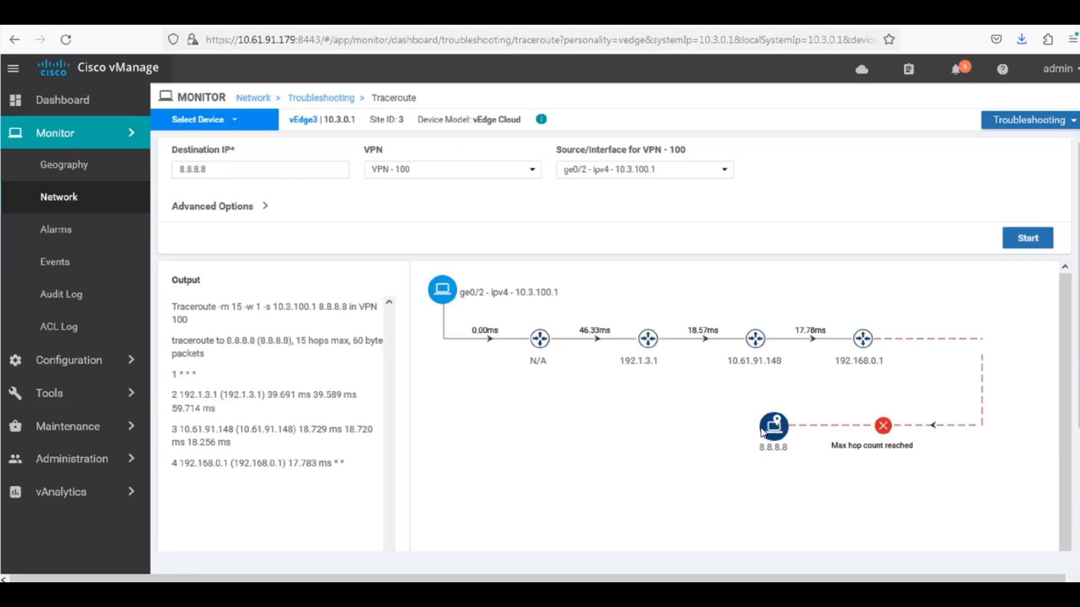
{"action": "left_click_drag", "start_coordinate": [630, 361], "coordinate": [676, 361]}
{"action": "left_click", "coordinate": [669, 364]}
Change the traceroute destination to 10.1.100.1 and run it again from the same VPN 100 source interface
{"action": "triple_click", "coordinate": [245, 168]}
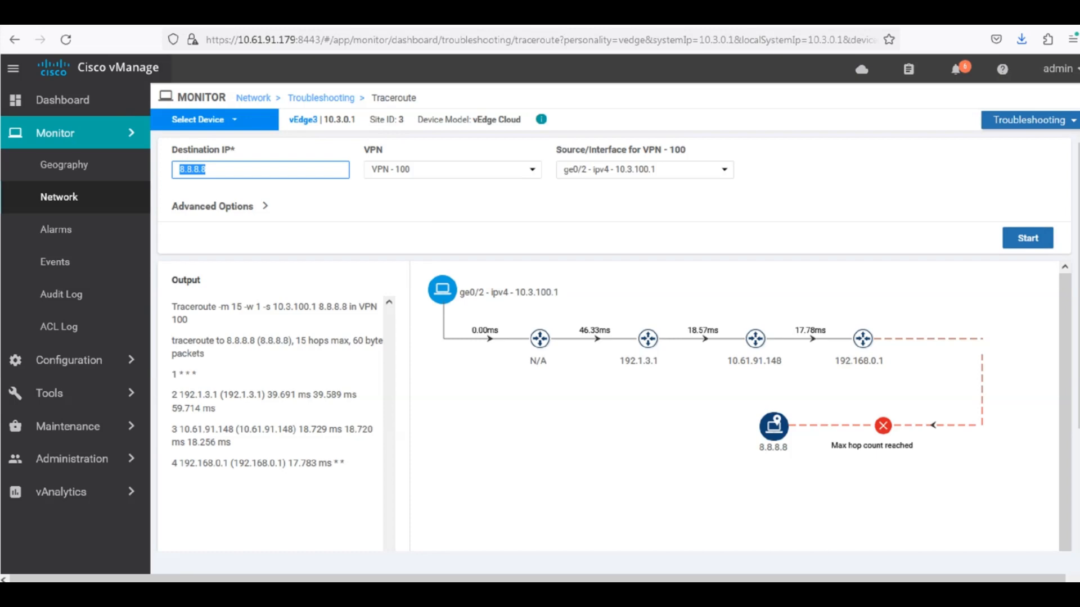
{"action": "triple_click", "coordinate": [281, 169]}
{"action": "type", "text": "10."}
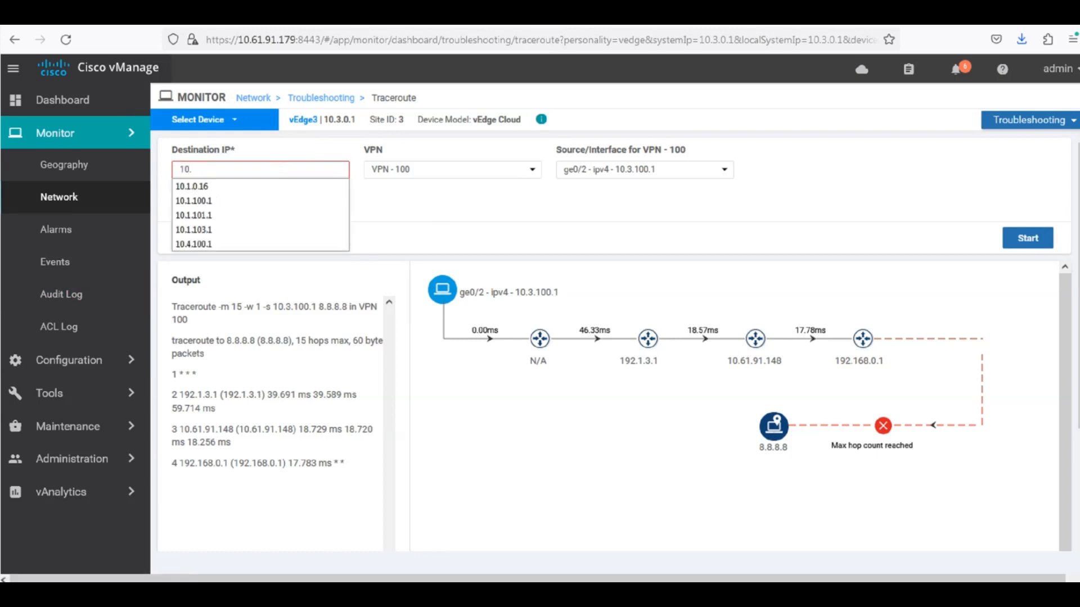
{"action": "type", "text": "1.100.1"}
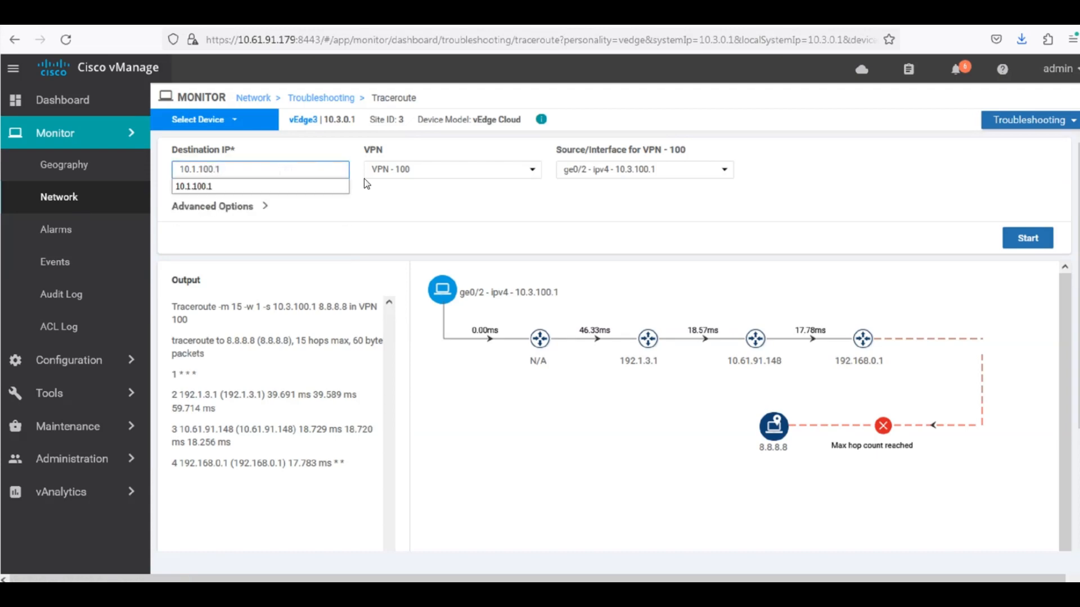
{"action": "left_click", "coordinate": [413, 210]}
{"action": "left_click_drag", "start_coordinate": [244, 170], "coordinate": [163, 169]}
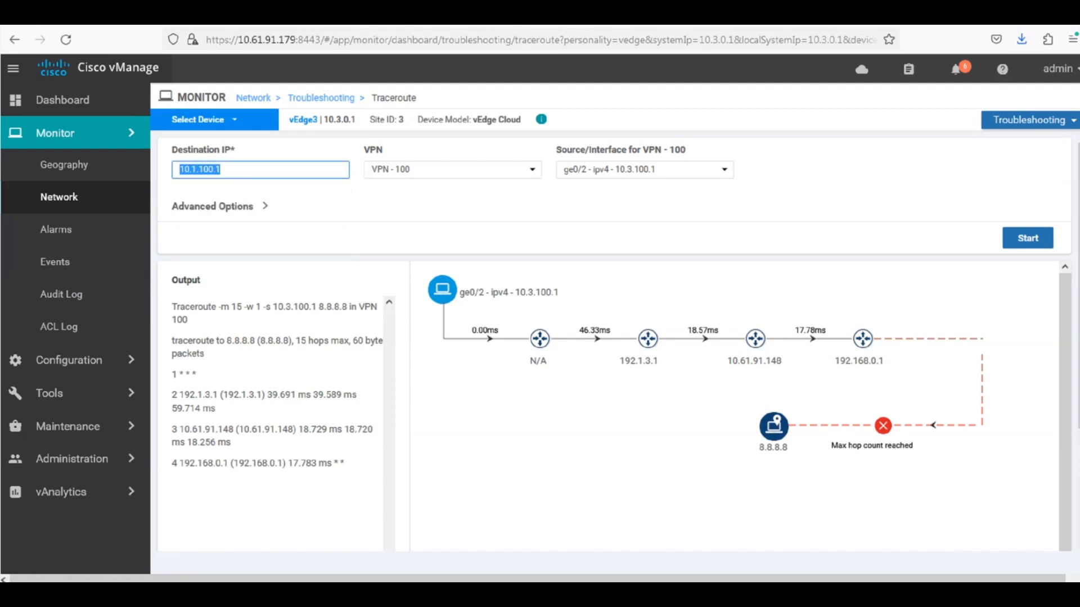
{"action": "left_click", "coordinate": [396, 195]}
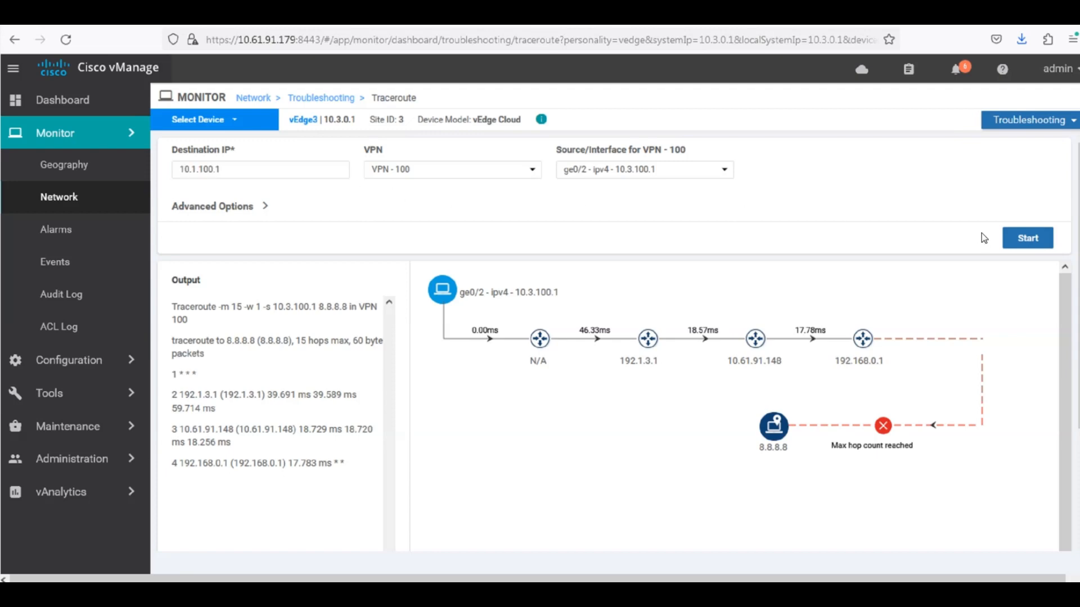
{"action": "left_click", "coordinate": [1028, 238]}
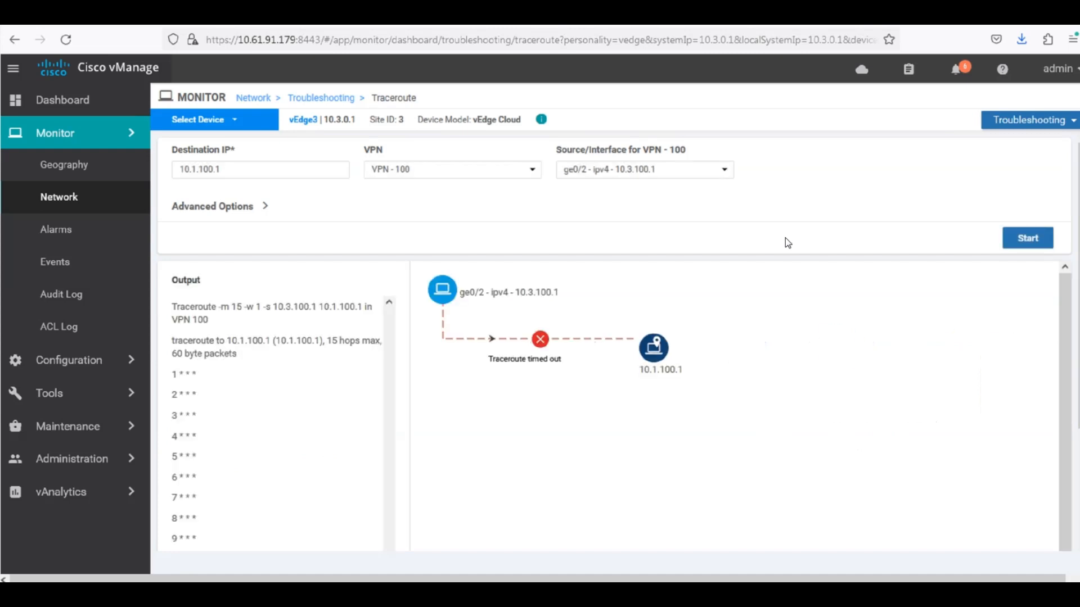
Check the status label on the path to 10.1.100.1 in the traceroute diagram
{"action": "left_click_drag", "start_coordinate": [488, 359], "coordinate": [550, 368]}
{"action": "left_click", "coordinate": [539, 359]}
{"action": "triple_click", "coordinate": [548, 359]}
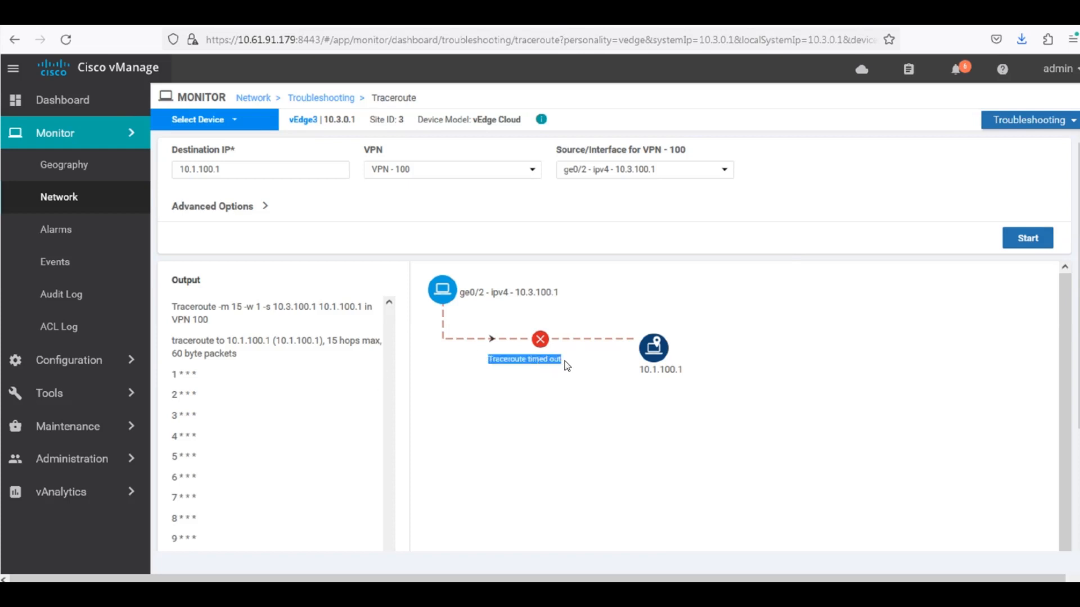
{"action": "left_click", "coordinate": [564, 361]}
{"action": "triple_click", "coordinate": [549, 360]}
{"action": "left_click", "coordinate": [564, 361]}
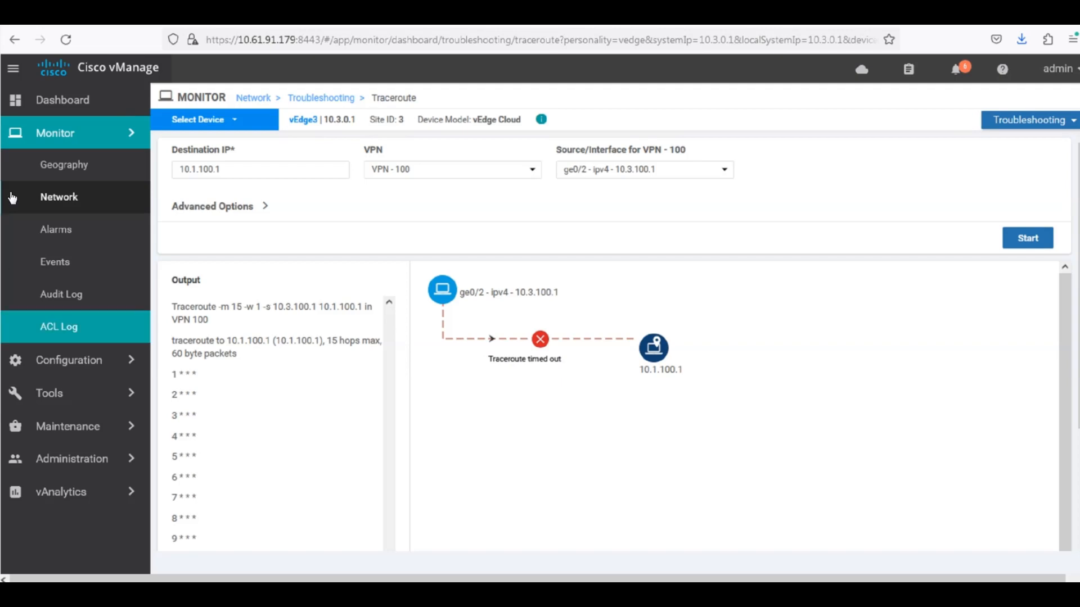
Open the Real Time monitoring view for vEdge3 from the network device list
{"action": "left_click", "coordinate": [69, 197]}
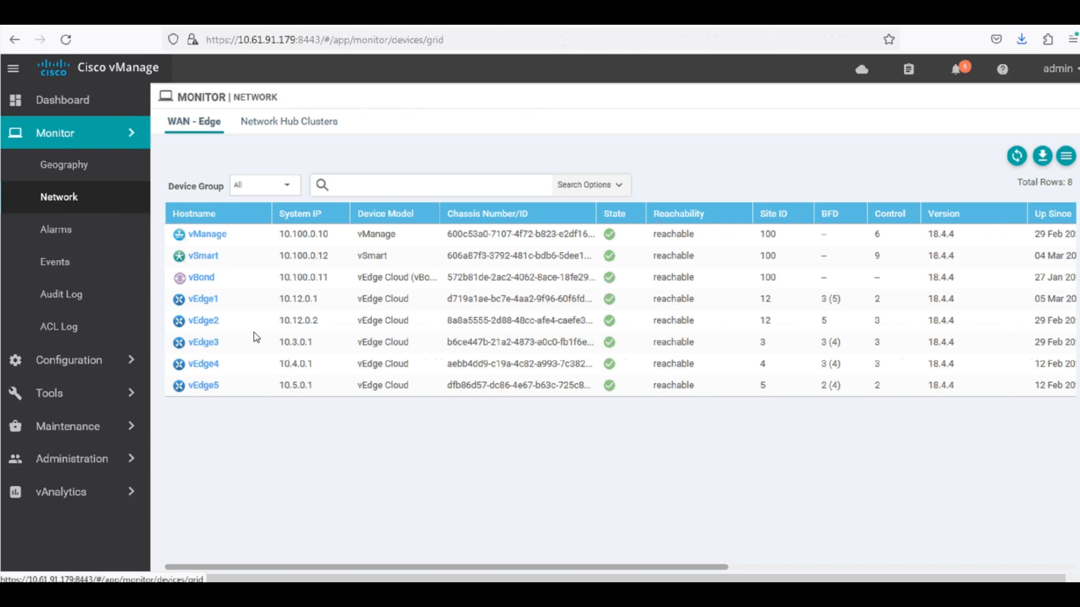
{"action": "left_click", "coordinate": [212, 343]}
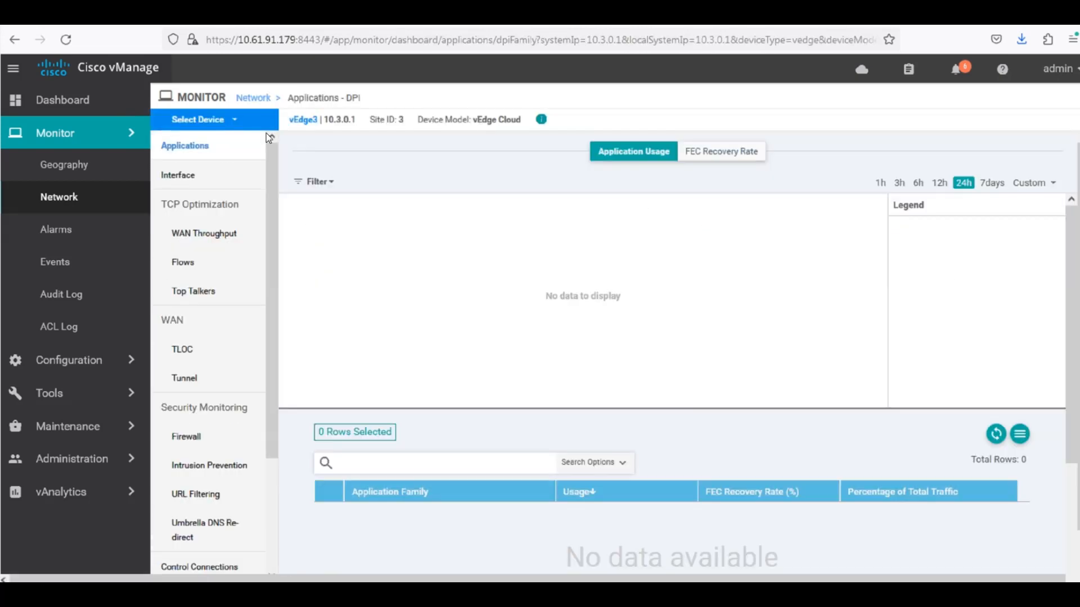
{"action": "left_click_drag", "start_coordinate": [270, 162], "coordinate": [241, 399]}
{"action": "left_click", "coordinate": [180, 567]}
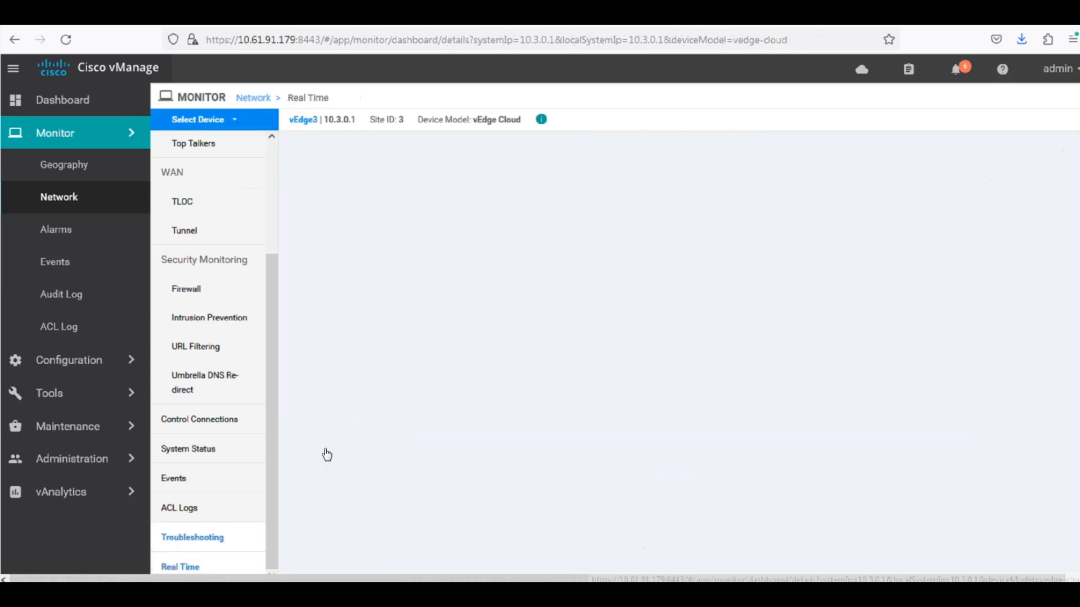
Find the Policy Data Policy Filters device option and display its real-time data for vEdge3
{"action": "left_click", "coordinate": [427, 162]}
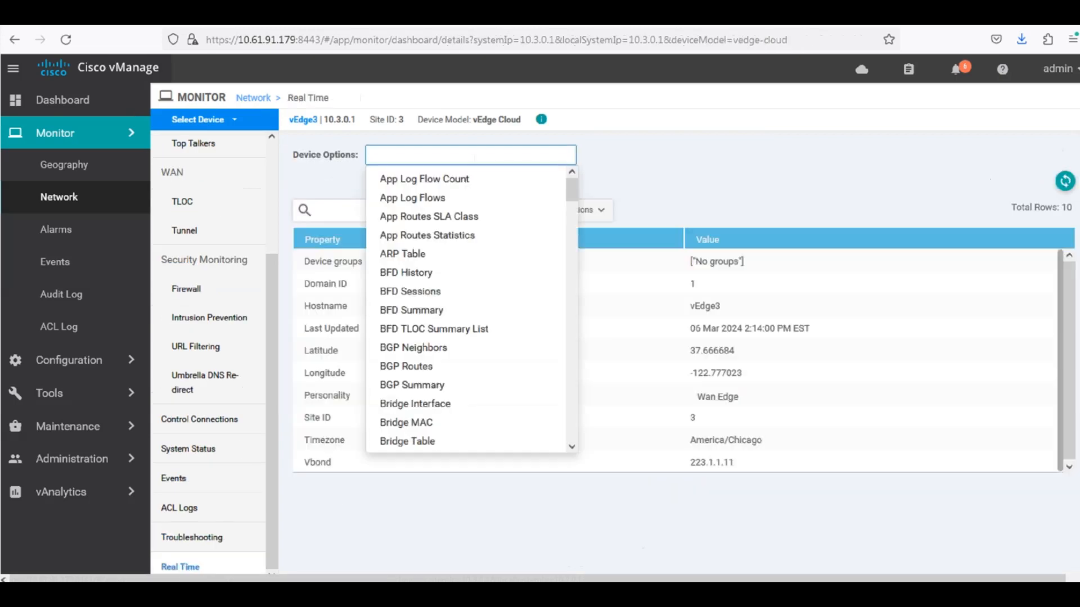
{"action": "type", "text": "policy date"}
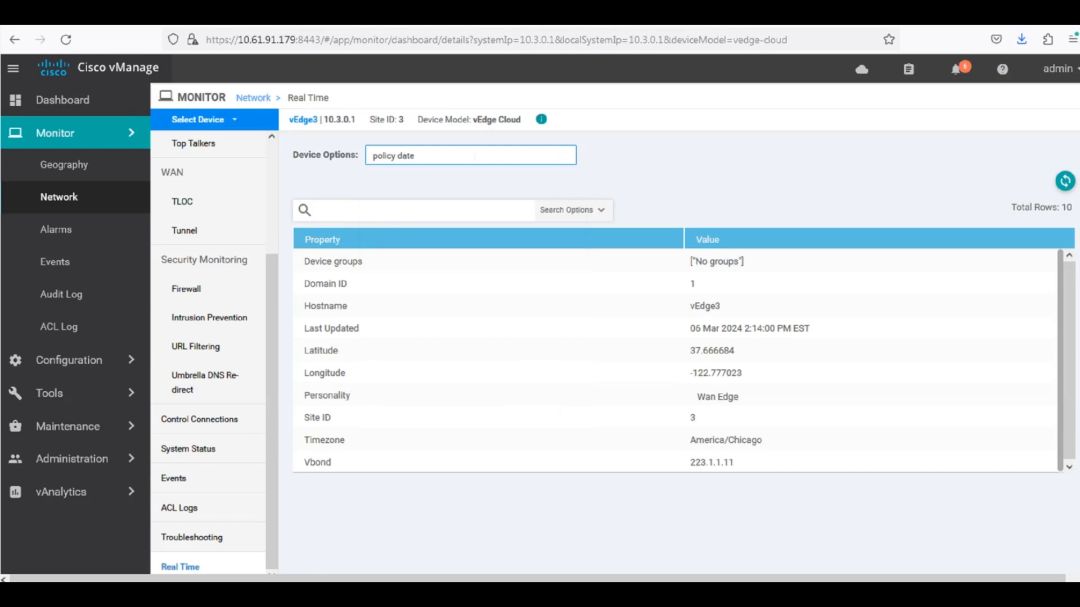
{"action": "key", "text": "BackSpace"}
{"action": "type", "text": "ata"}
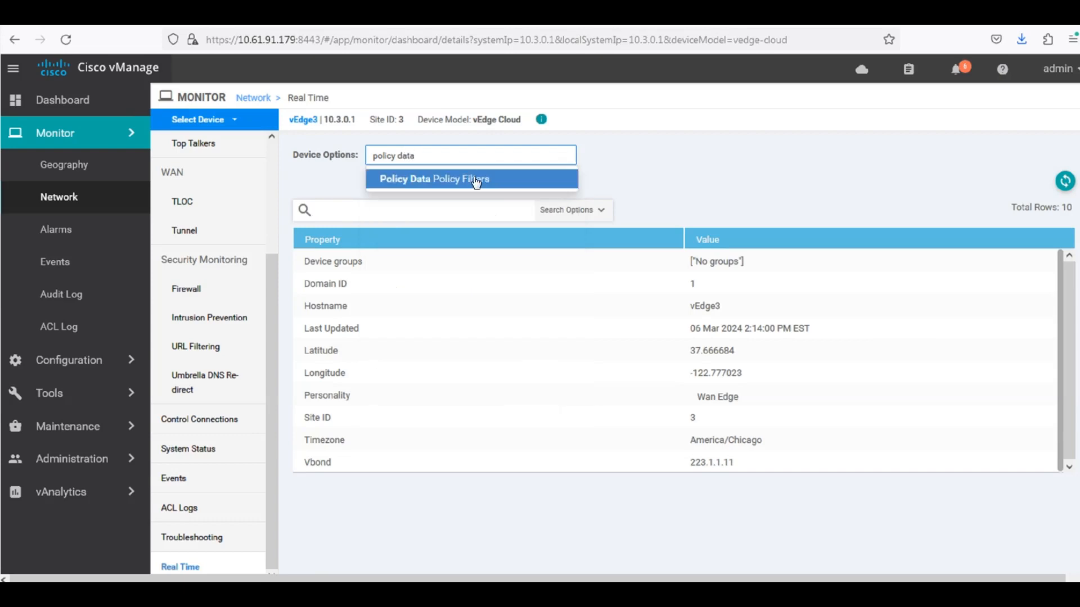
{"action": "left_click", "coordinate": [473, 181]}
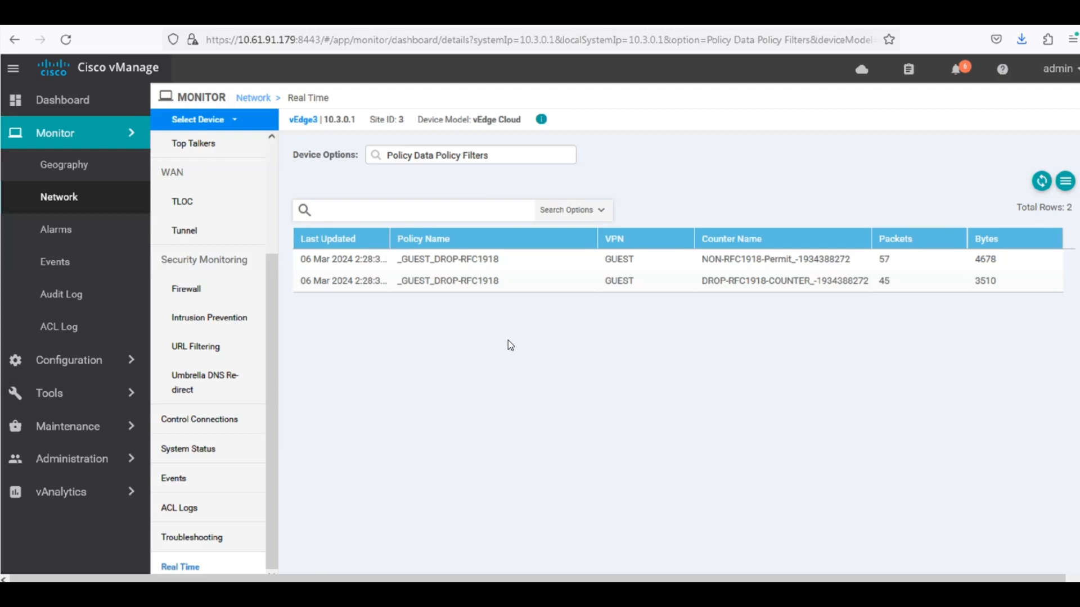
Examine the NON-RFC1918-Permit counter of the guest data policy, including its packet and byte values
{"action": "mouse_move", "coordinate": [702, 259]}
{"action": "left_mouse_down"}
{"action": "mouse_move", "coordinate": [818, 259]}
{"action": "mouse_move", "coordinate": [691, 259]}
{"action": "left_mouse_up"}
{"action": "left_click", "coordinate": [818, 259]}
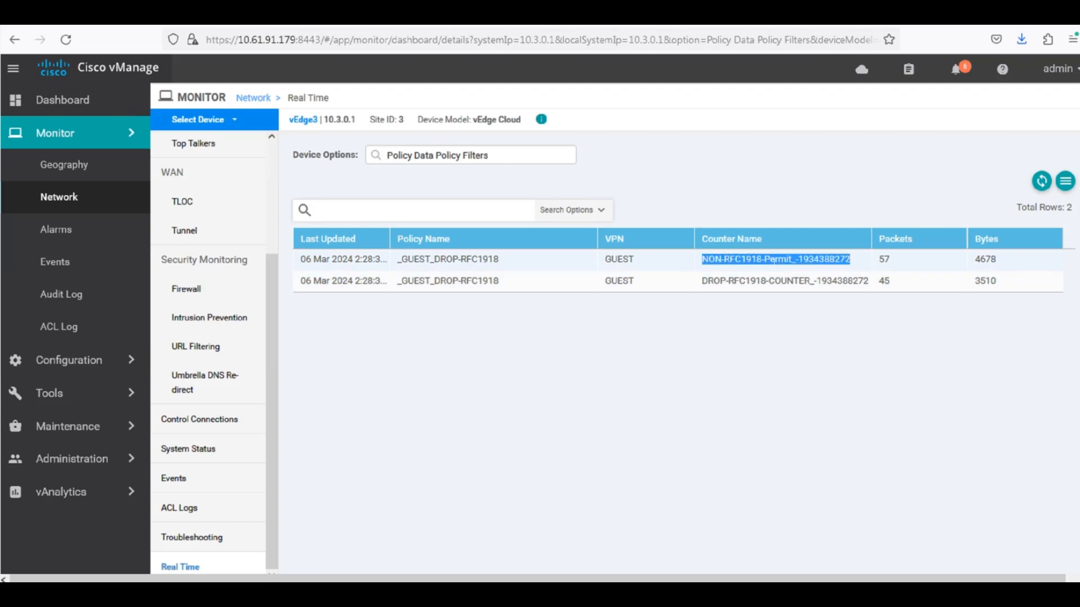
{"action": "left_click_drag", "start_coordinate": [1043, 265], "coordinate": [859, 261]}
{"action": "left_click", "coordinate": [859, 261]}
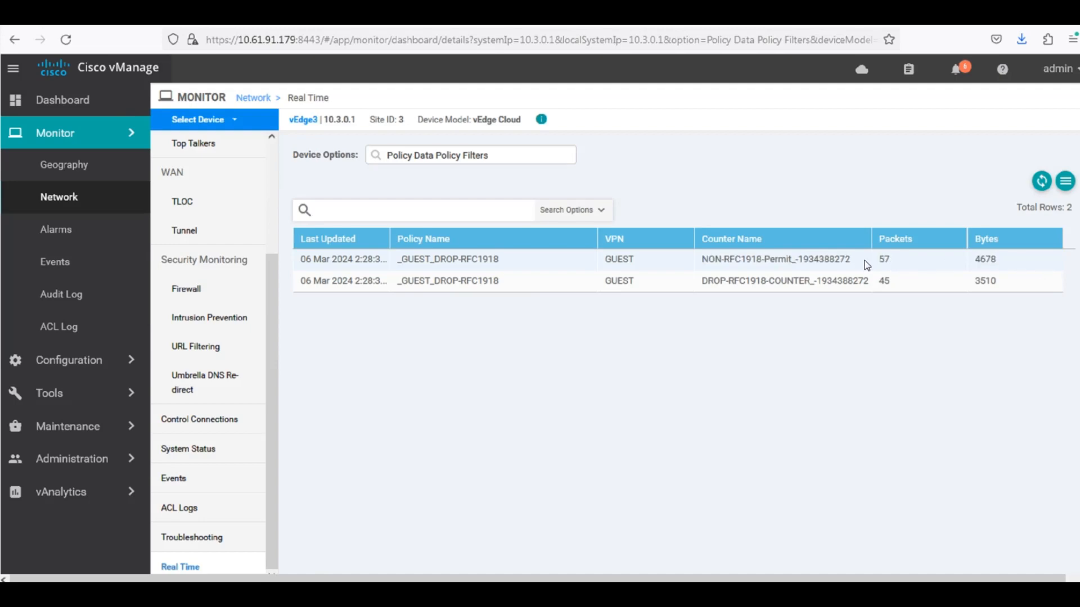
{"action": "left_click_drag", "start_coordinate": [963, 265], "coordinate": [719, 260]}
{"action": "triple_click", "coordinate": [738, 259]}
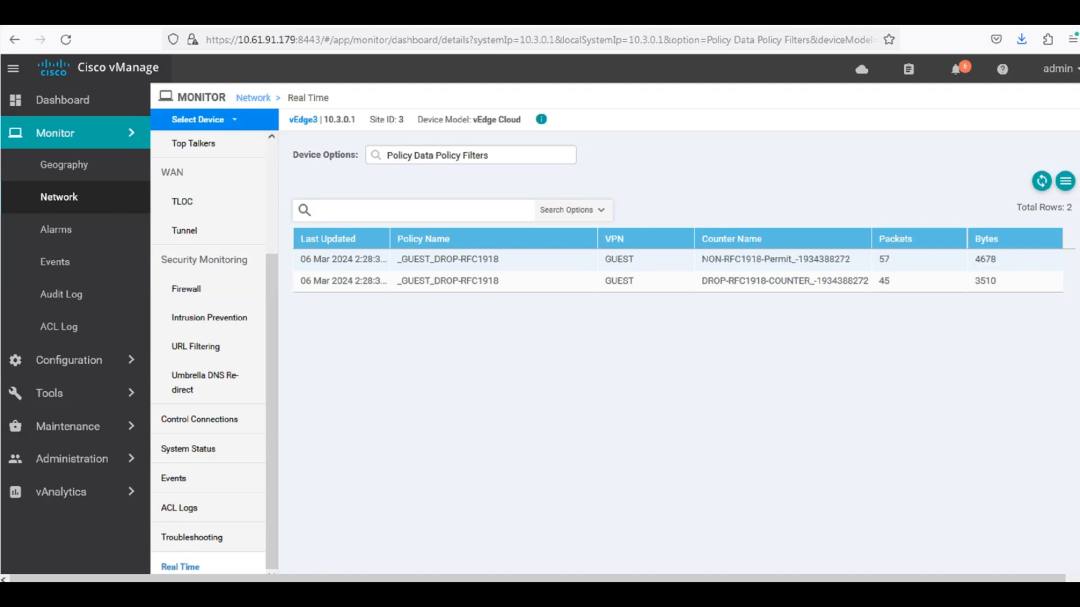
{"action": "left_click", "coordinate": [794, 260]}
{"action": "double_click", "coordinate": [793, 260]}
{"action": "triple_click", "coordinate": [793, 259]}
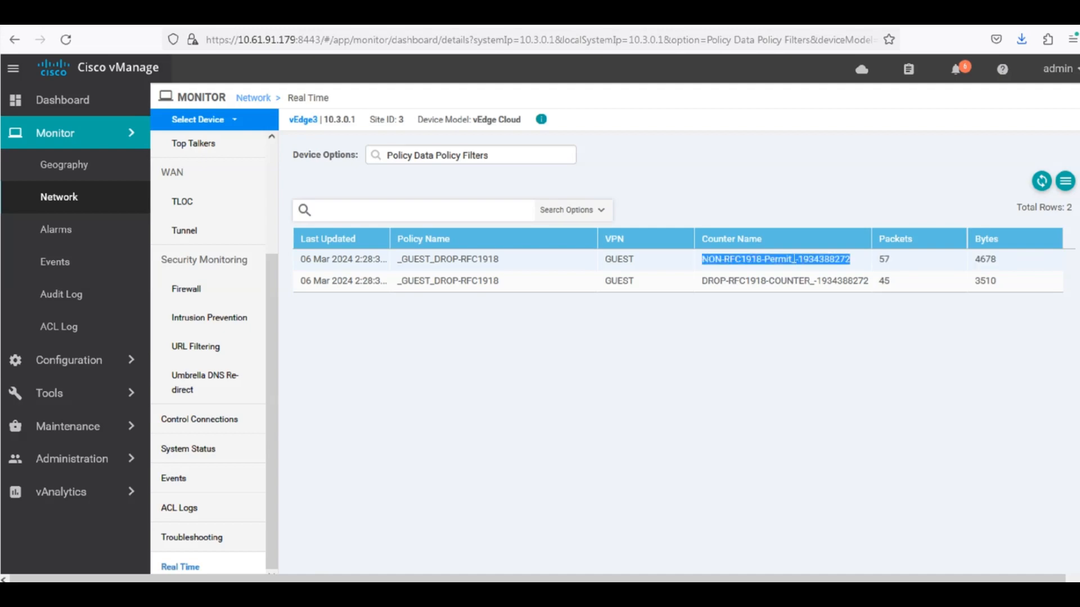
{"action": "triple_click", "coordinate": [820, 259]}
Examine the DROP-RFC1918-COUNTER entry of the guest data policy, including its packet and byte values
{"action": "triple_click", "coordinate": [795, 281]}
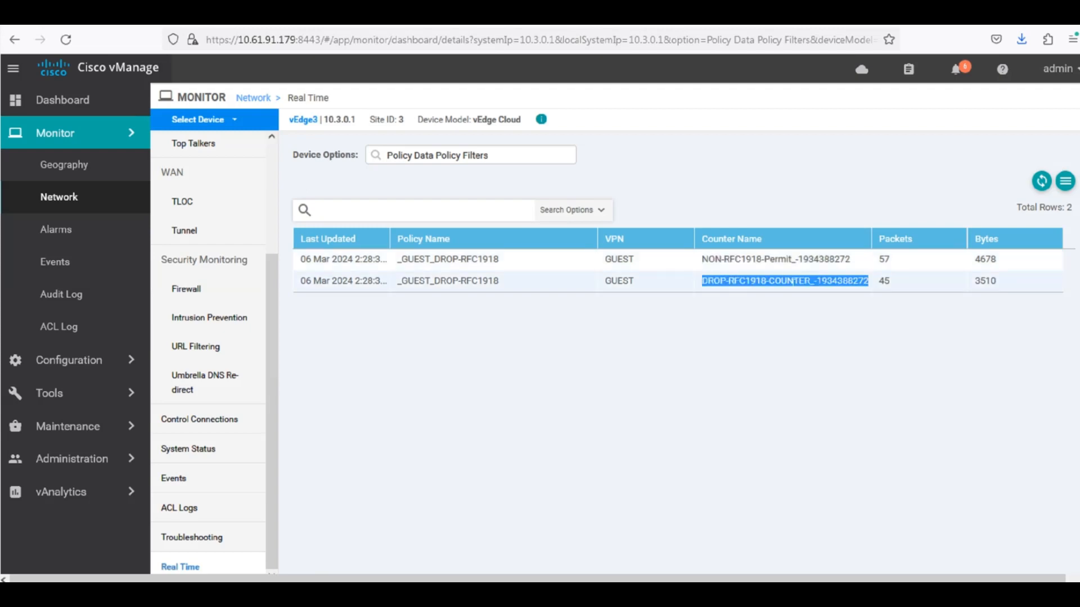
{"action": "left_click", "coordinate": [747, 281]}
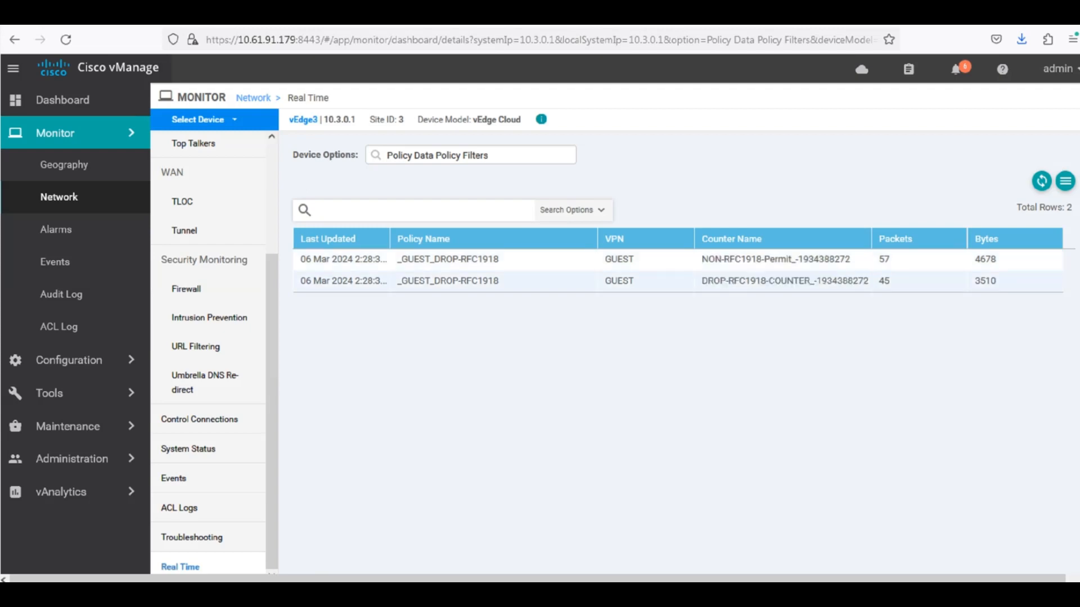
{"action": "triple_click", "coordinate": [794, 281]}
{"action": "double_click", "coordinate": [793, 280]}
{"action": "left_click", "coordinate": [793, 280]}
{"action": "triple_click", "coordinate": [814, 280]}
{"action": "double_click", "coordinate": [986, 281]}
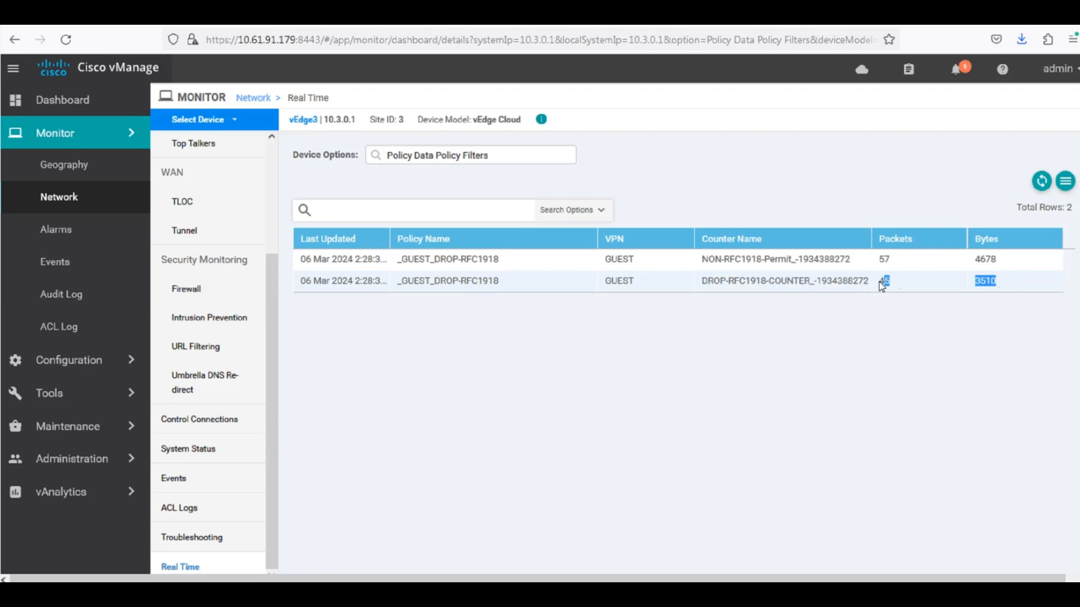